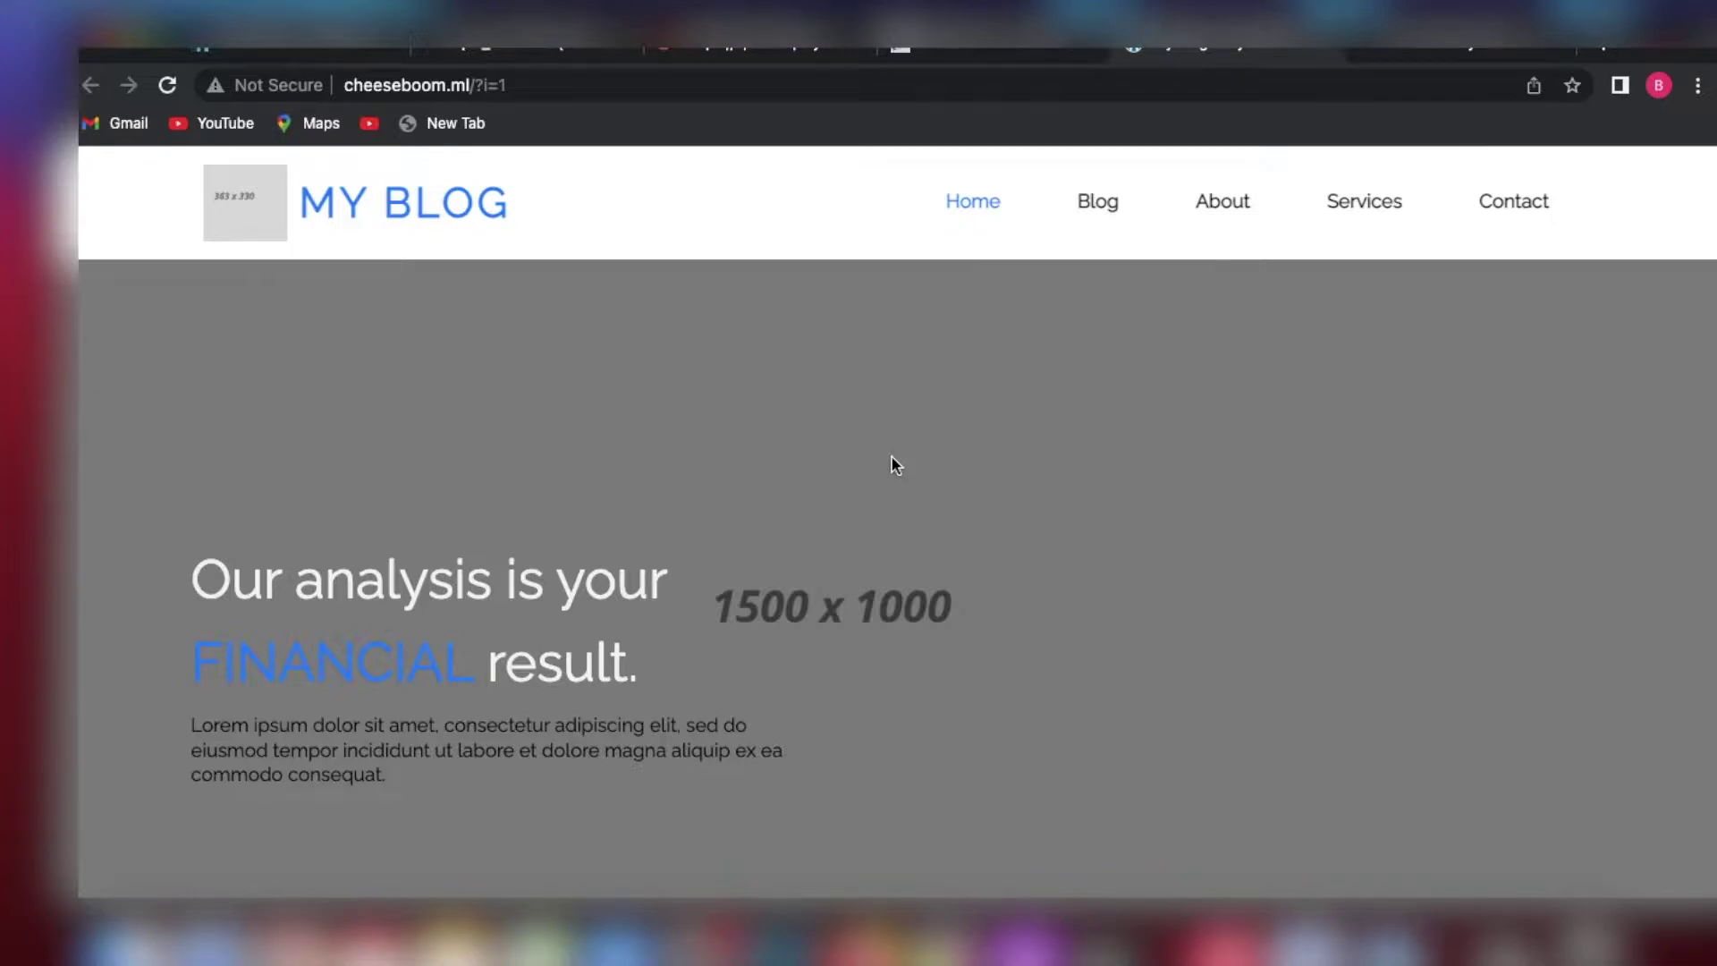
scroll(892, 458, "down", 5)
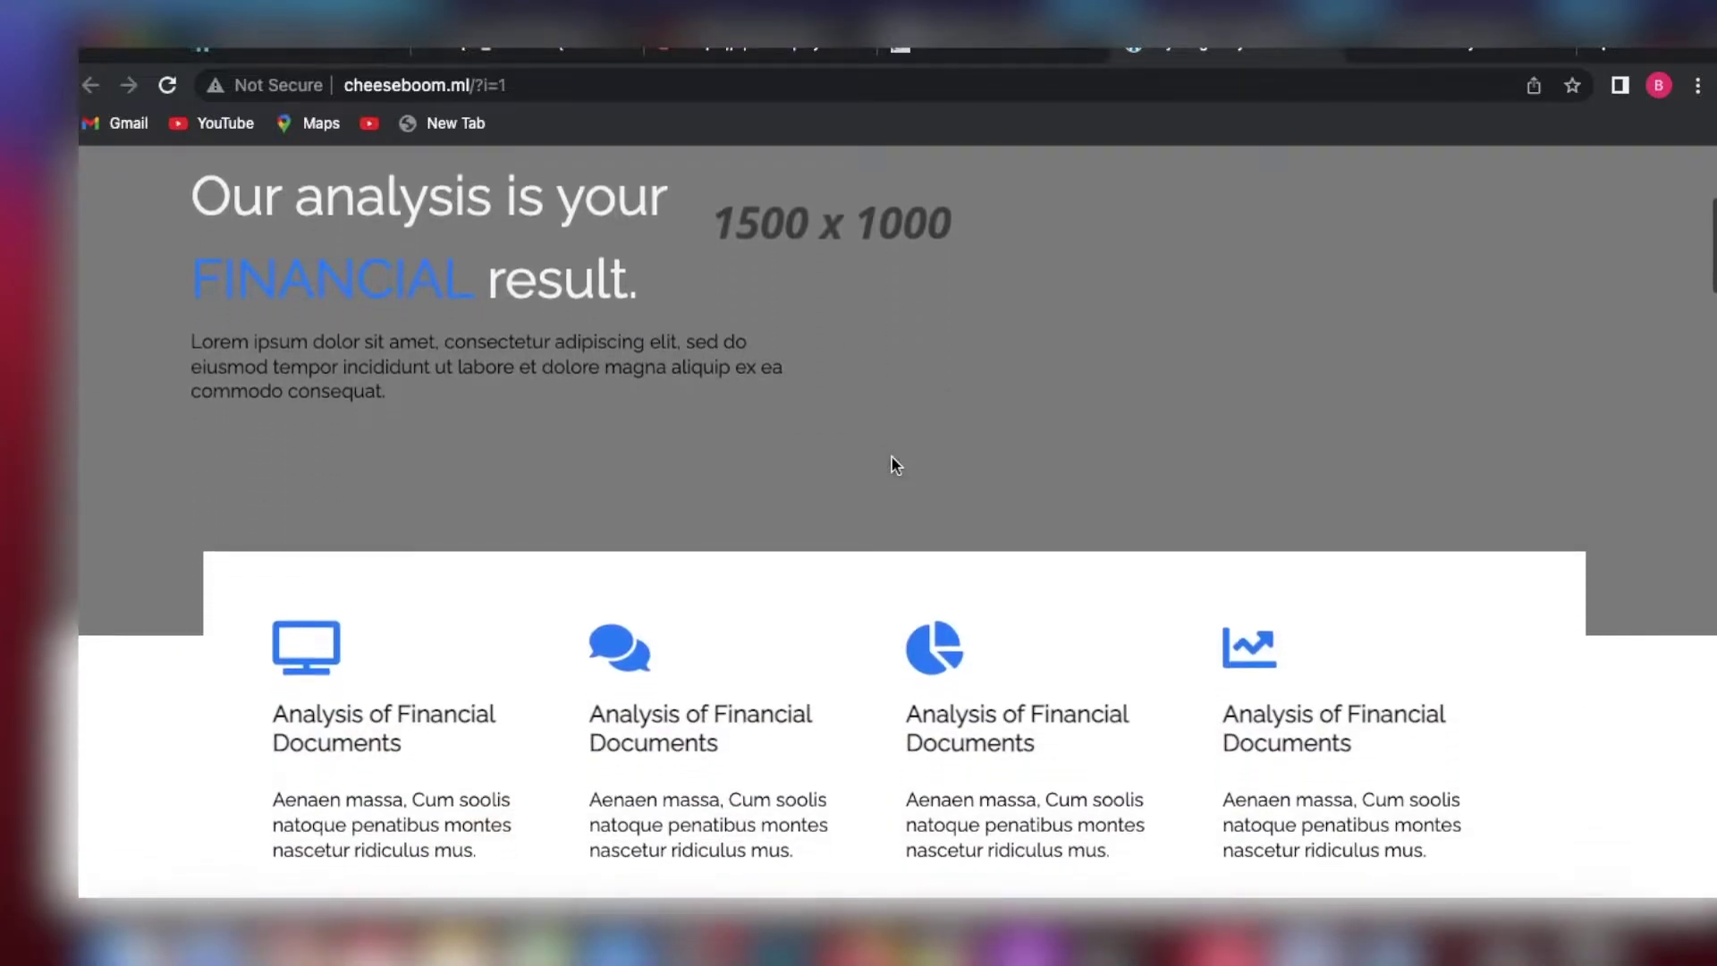
scroll(893, 460, "down", 4)
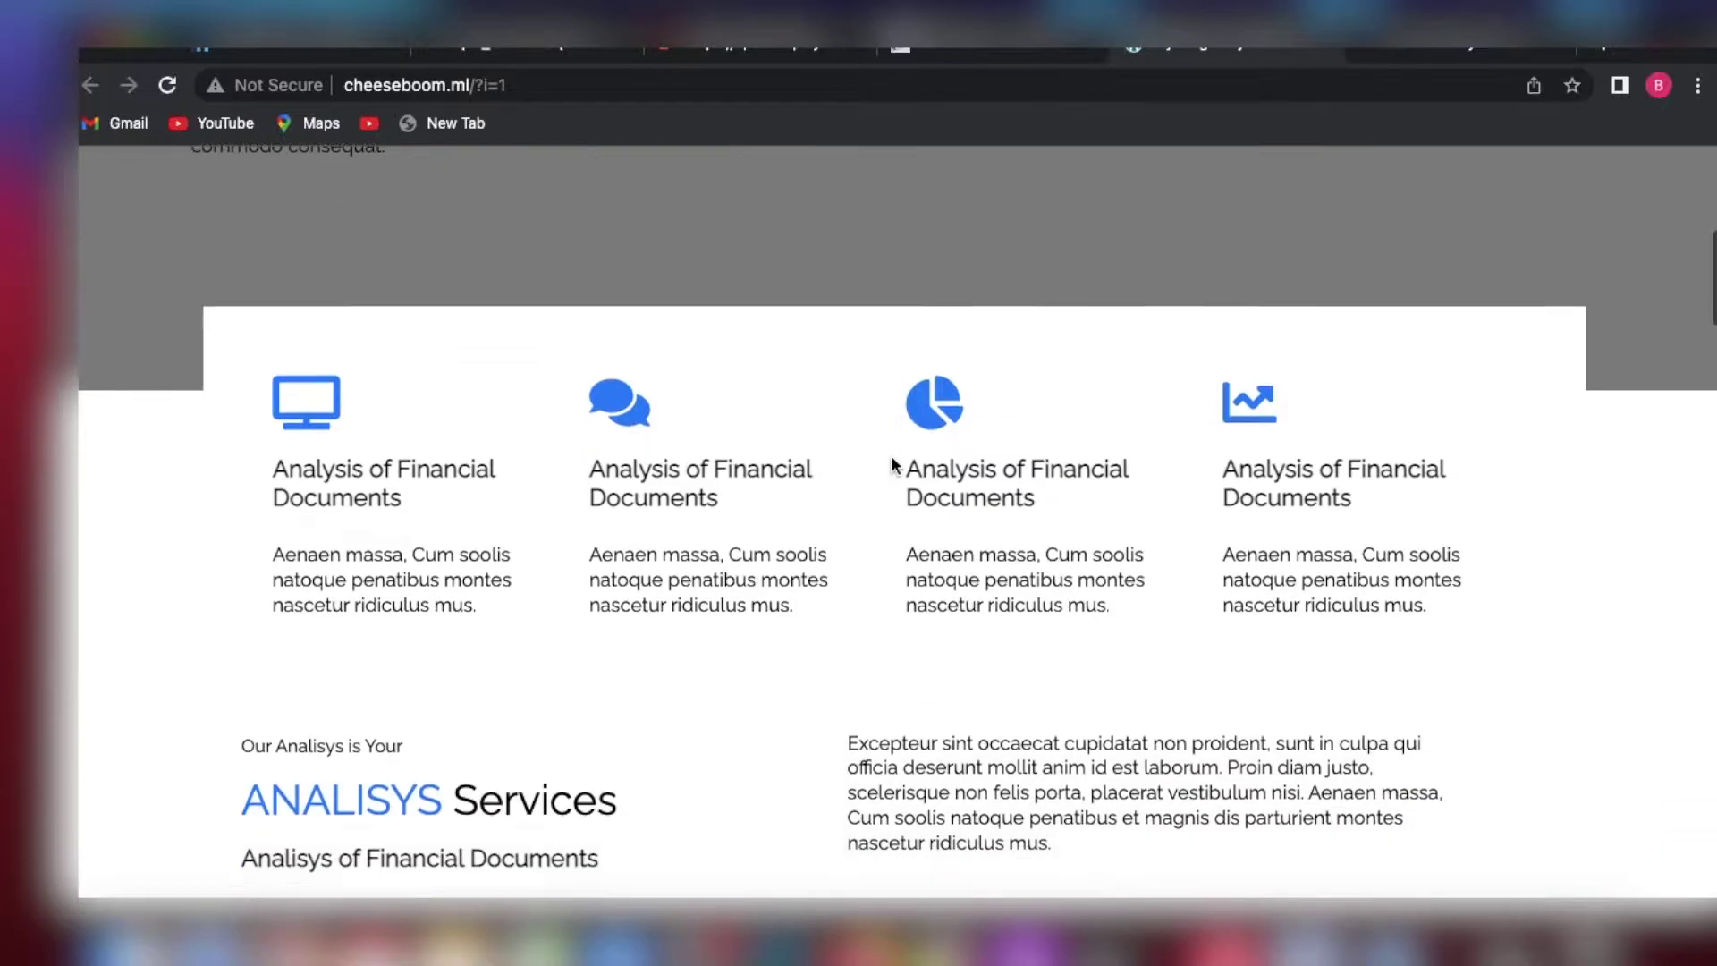
scroll(891, 455, "down", 1)
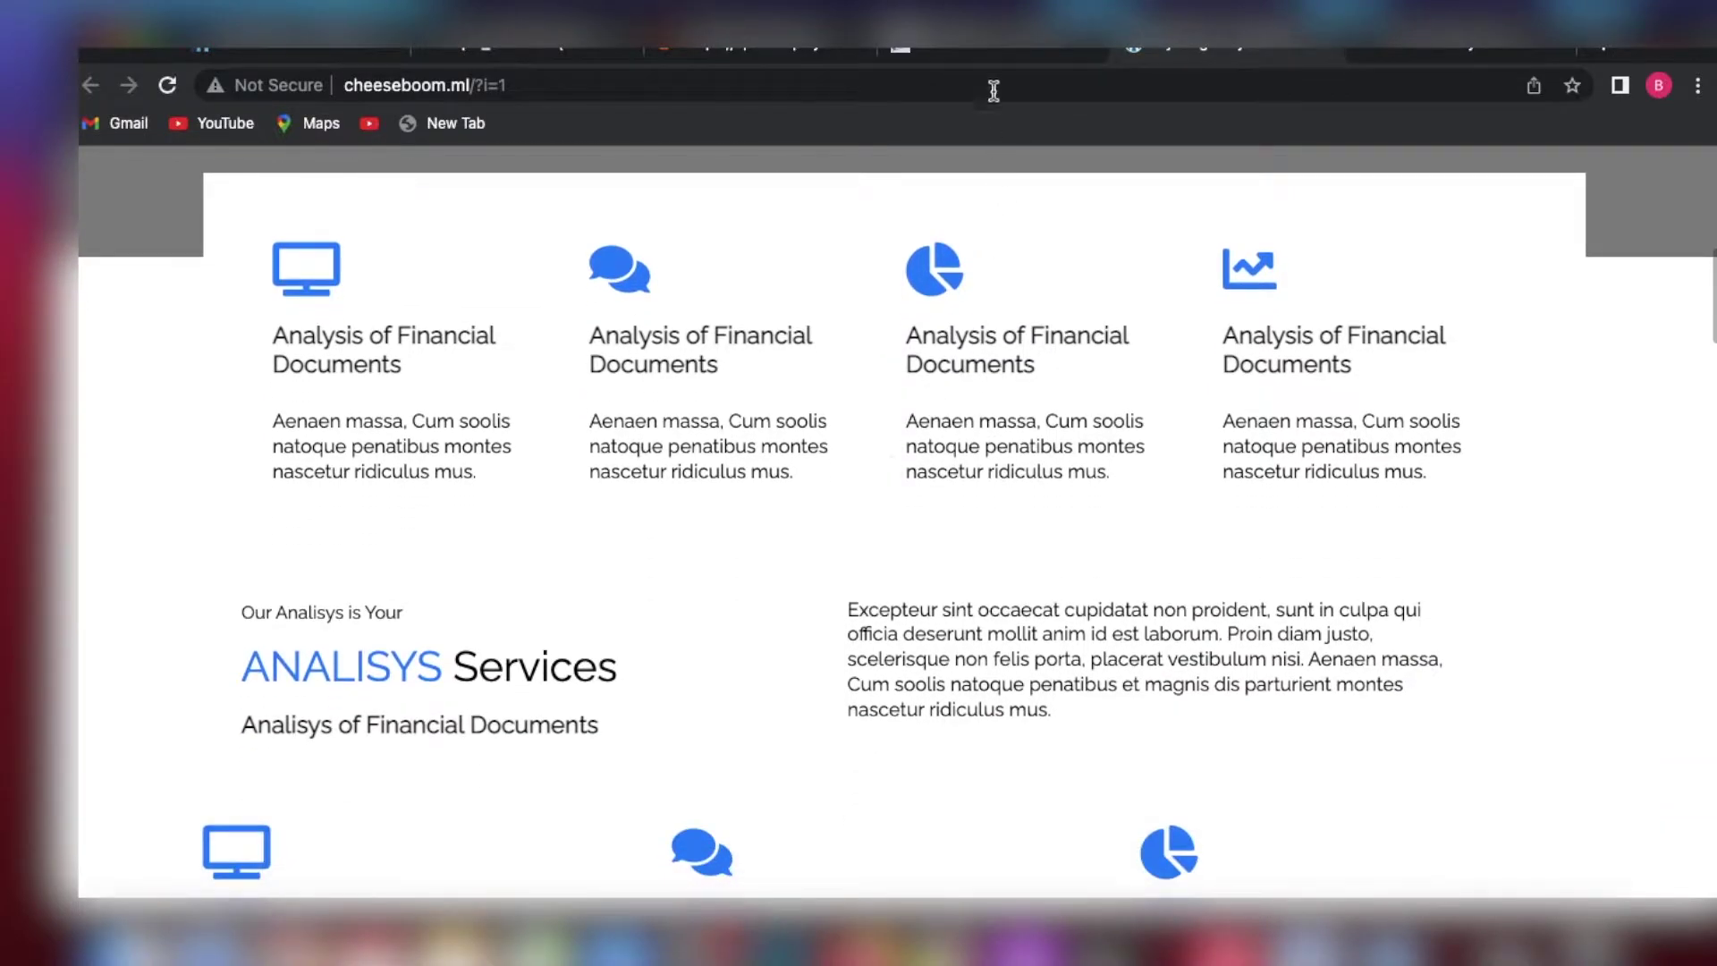
left_click(1037, 49)
left_click(736, 541)
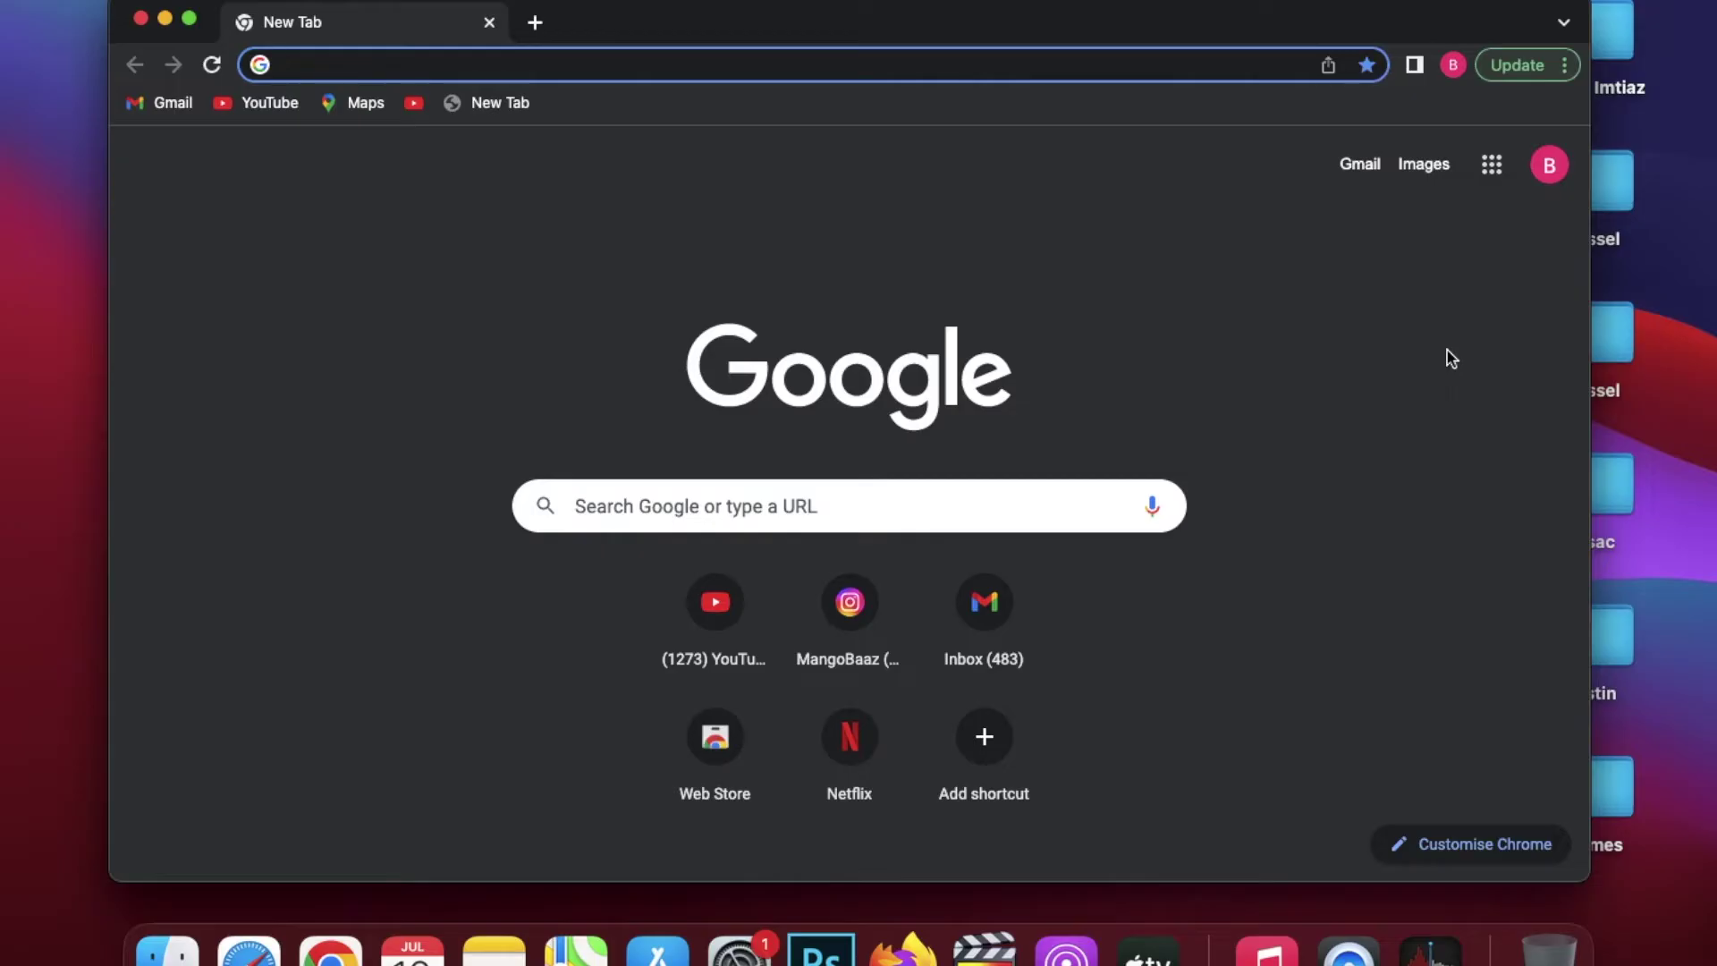
Step: Open a new incognito window and search Google for "freenom"
left_click(1565, 67)
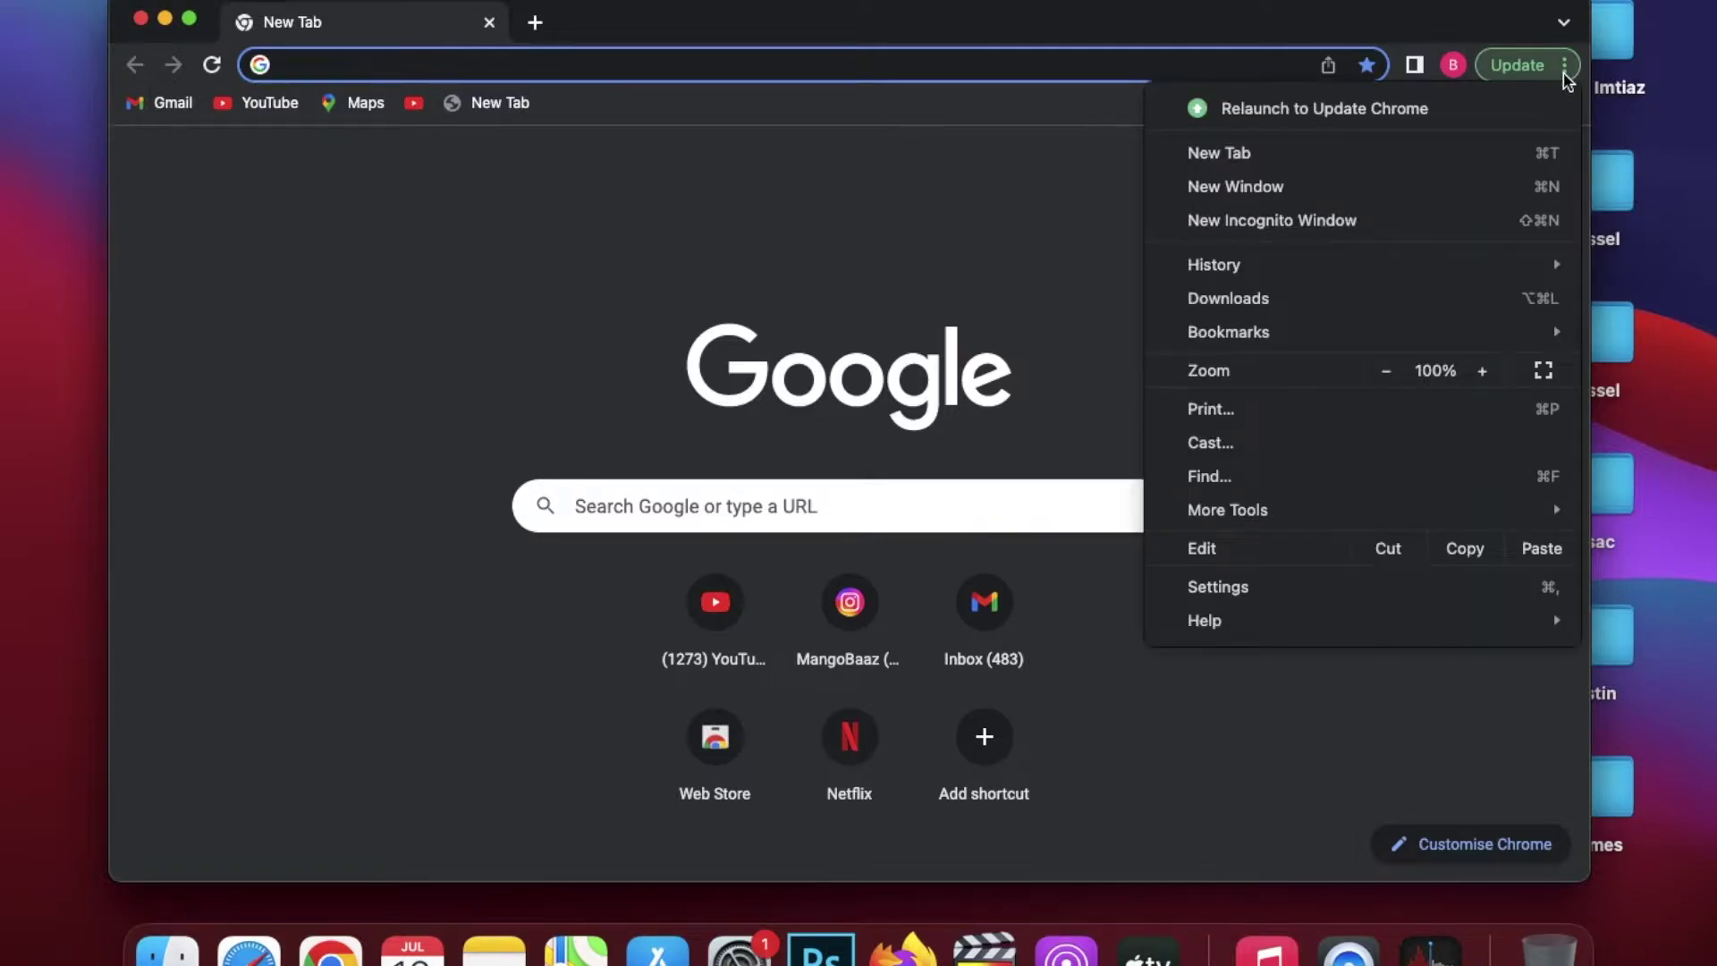
left_click(1391, 217)
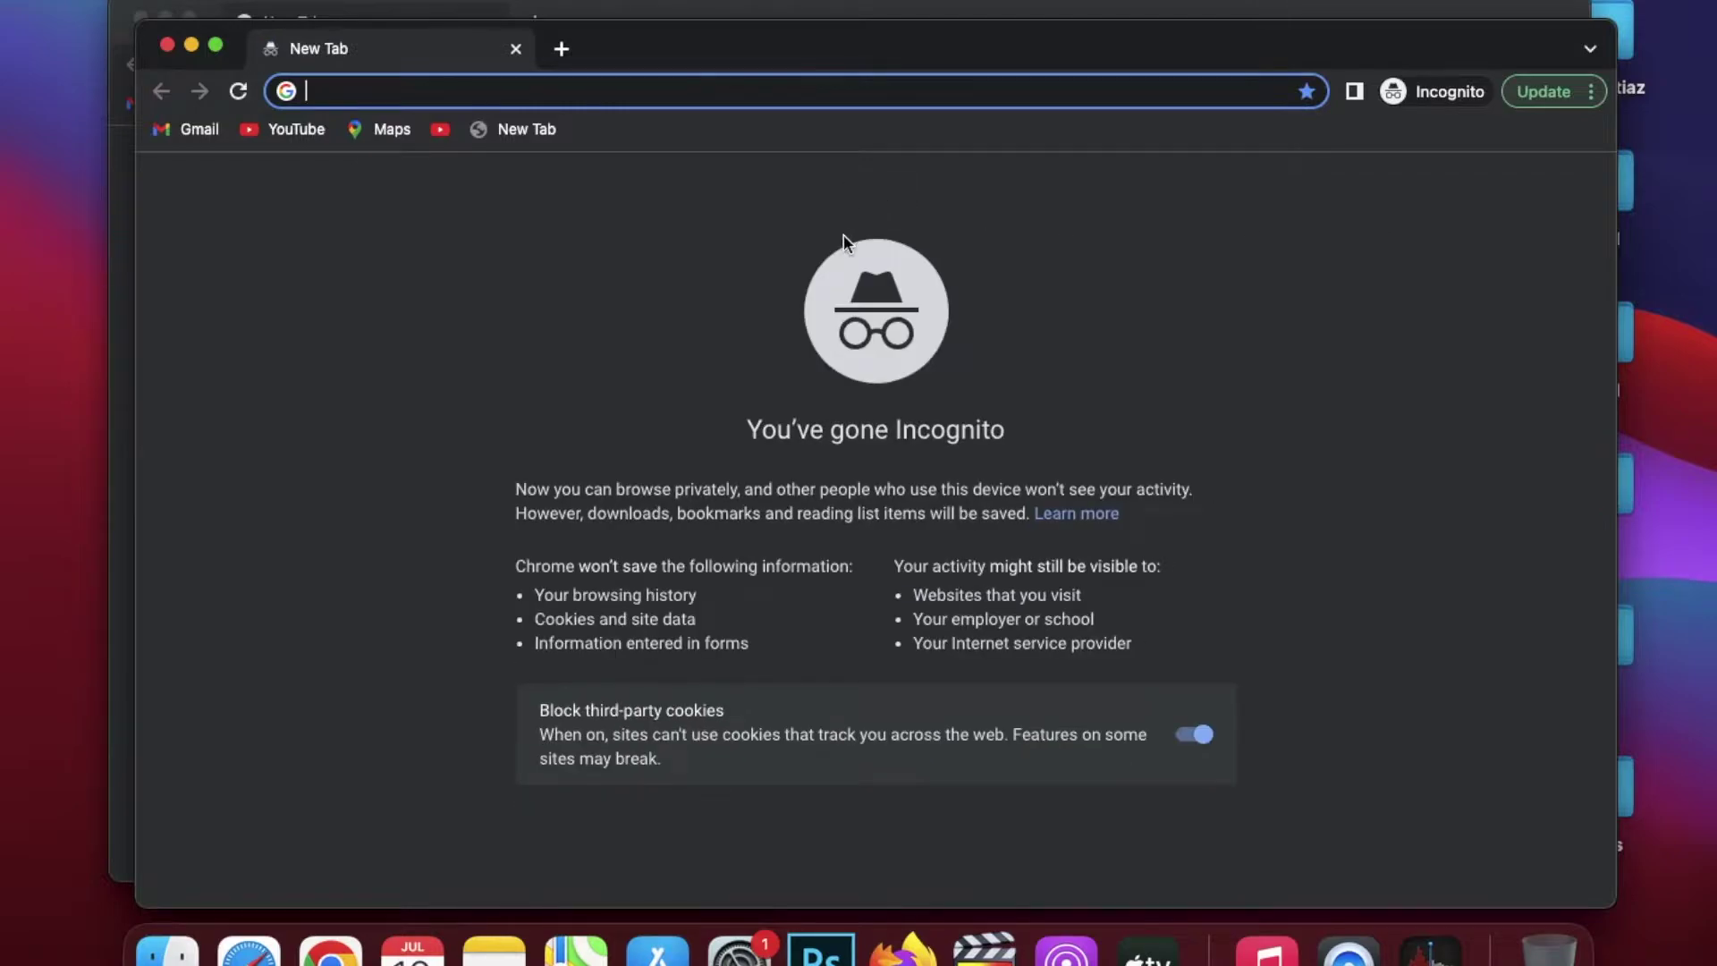
type("freenom")
key("Return")
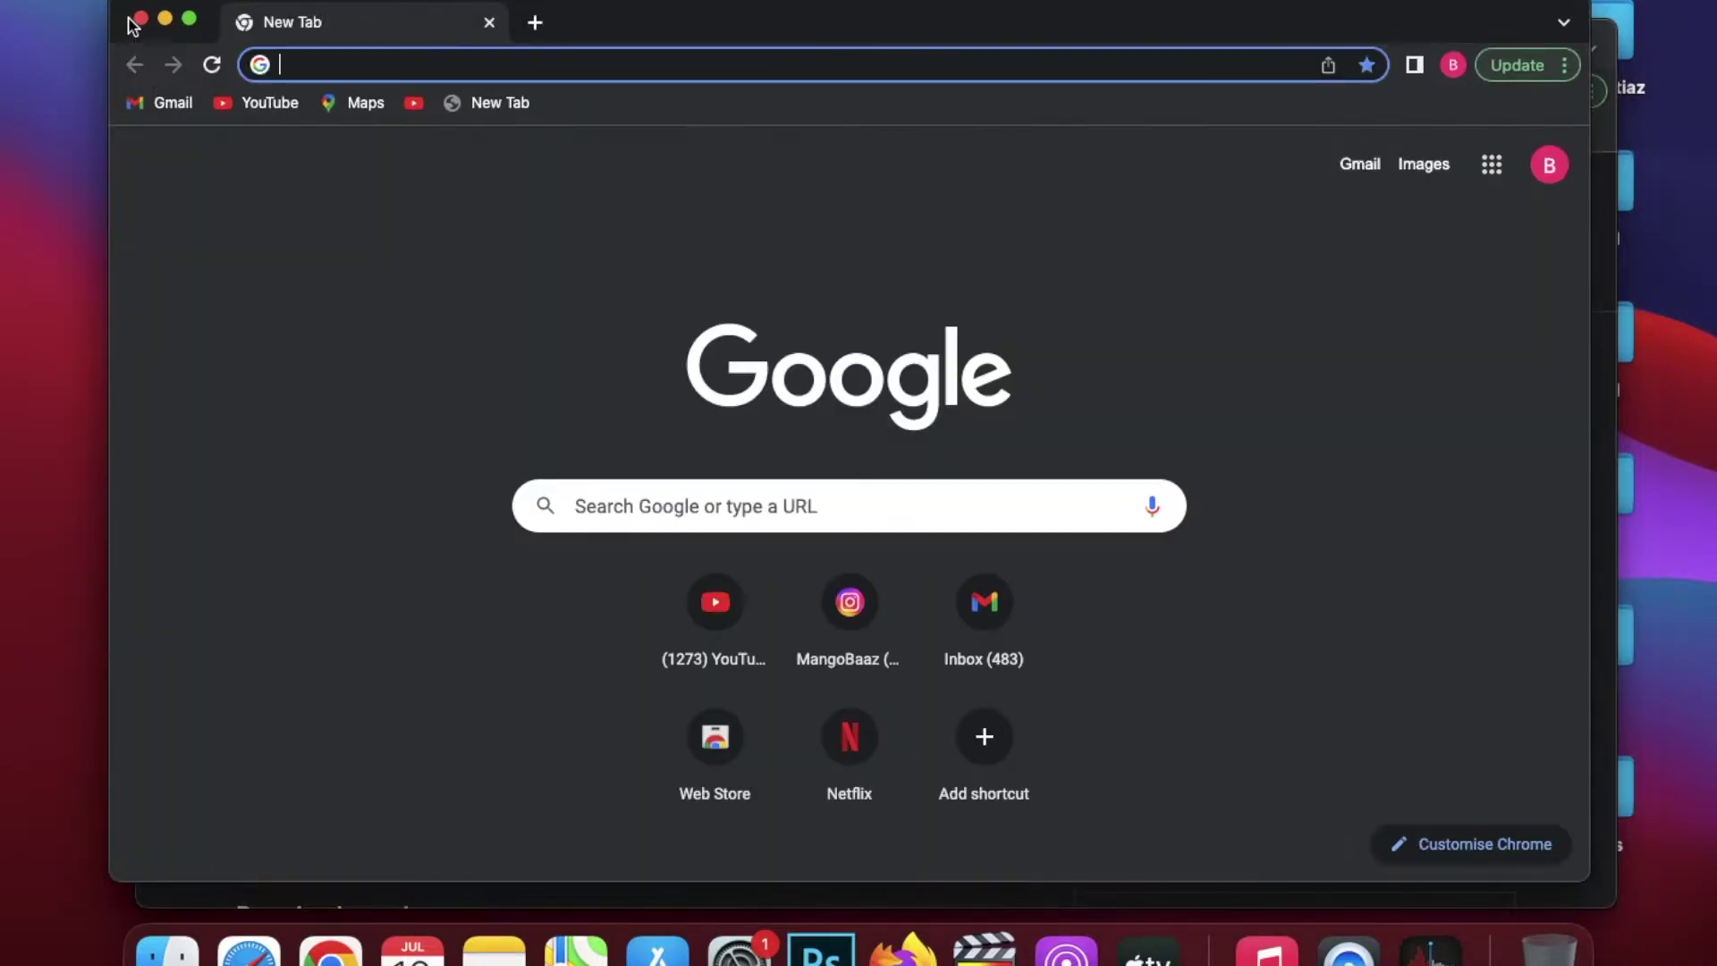
Step: Close the regular browser window and open the Freenom website from the search results
left_click(136, 15)
left_click(141, 18)
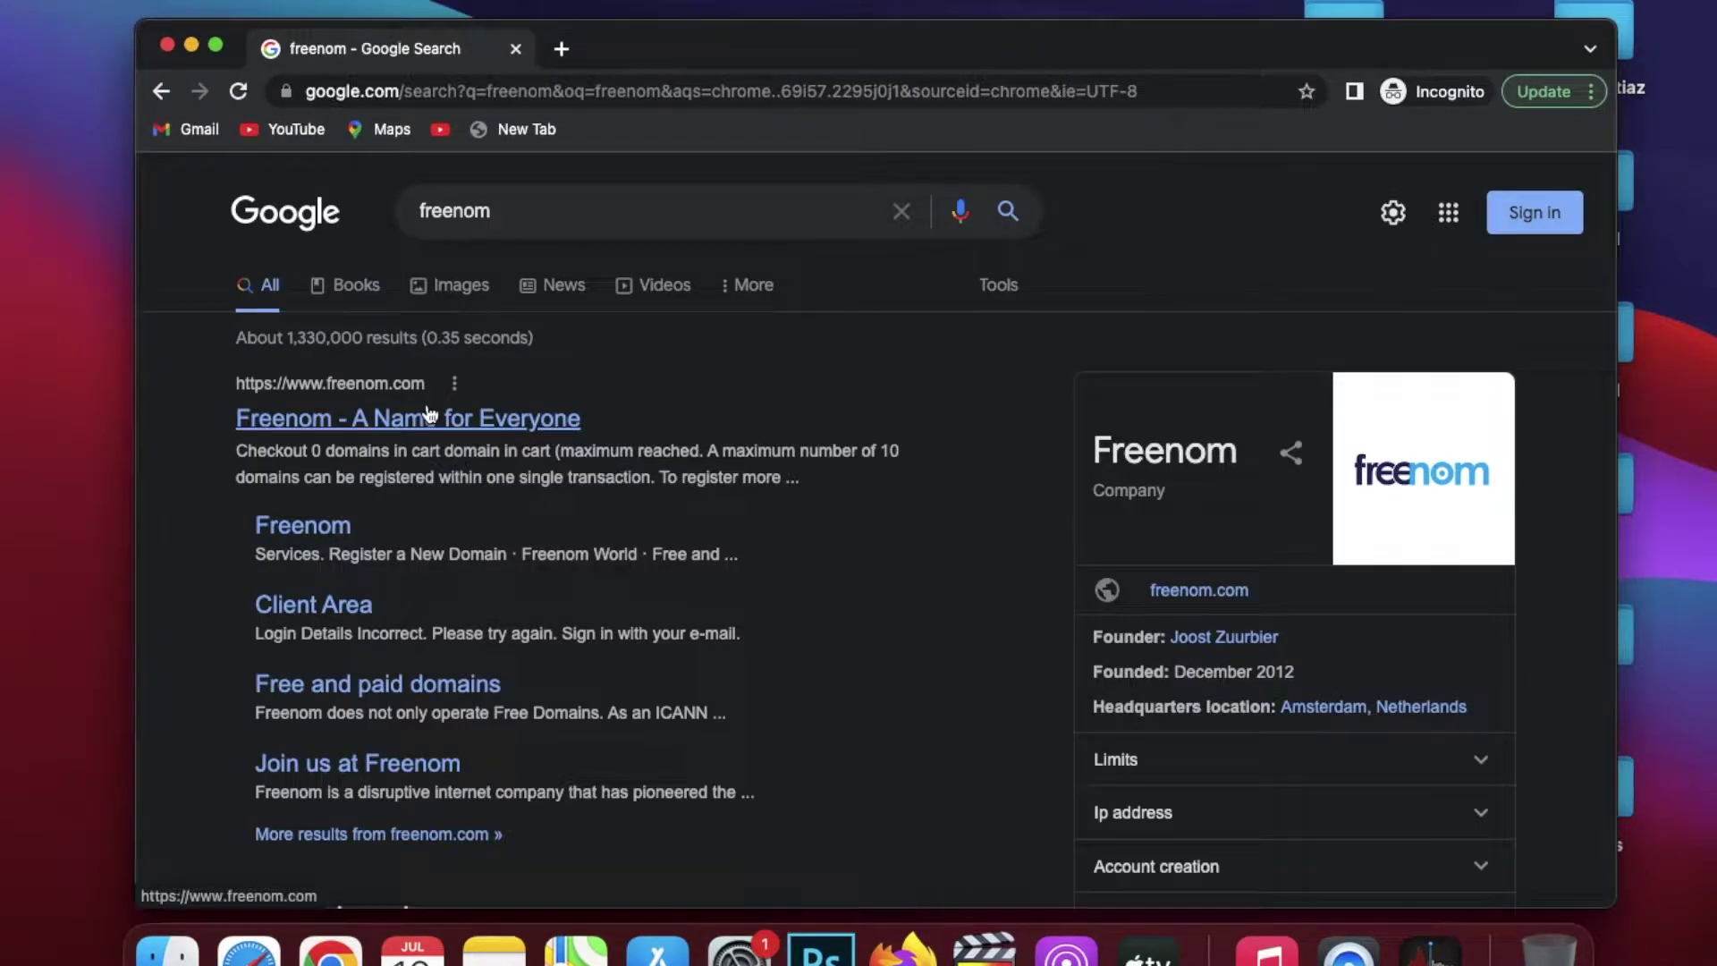
left_click(429, 414)
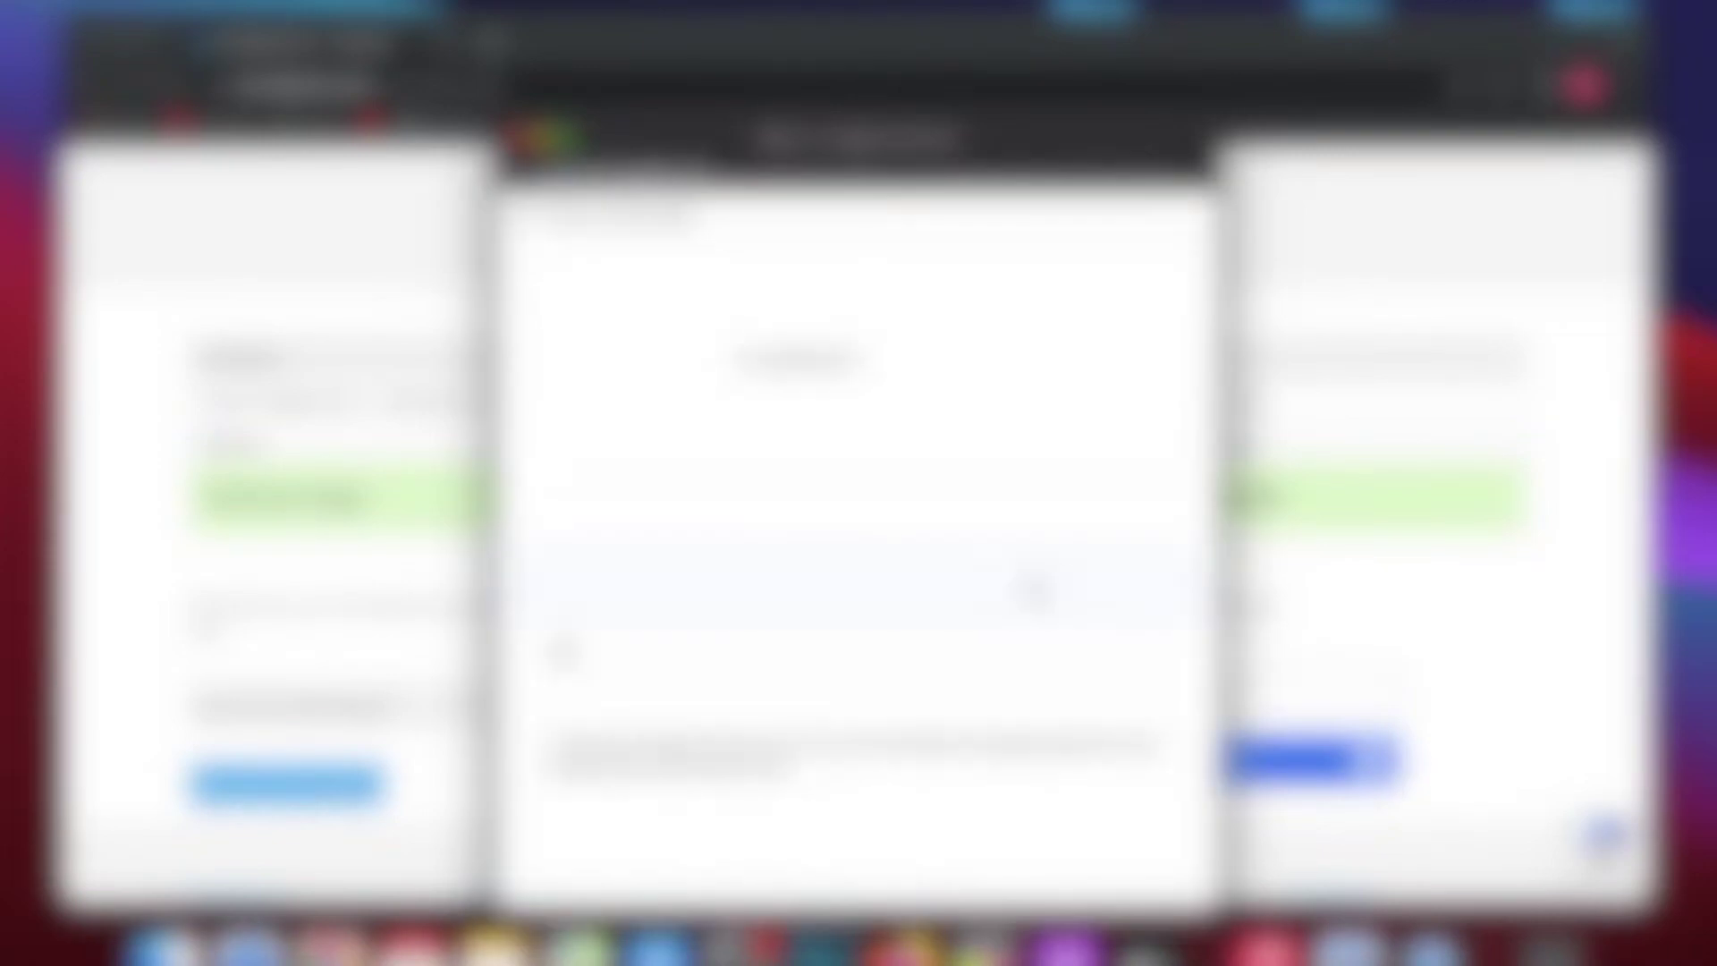
left_click(953, 455)
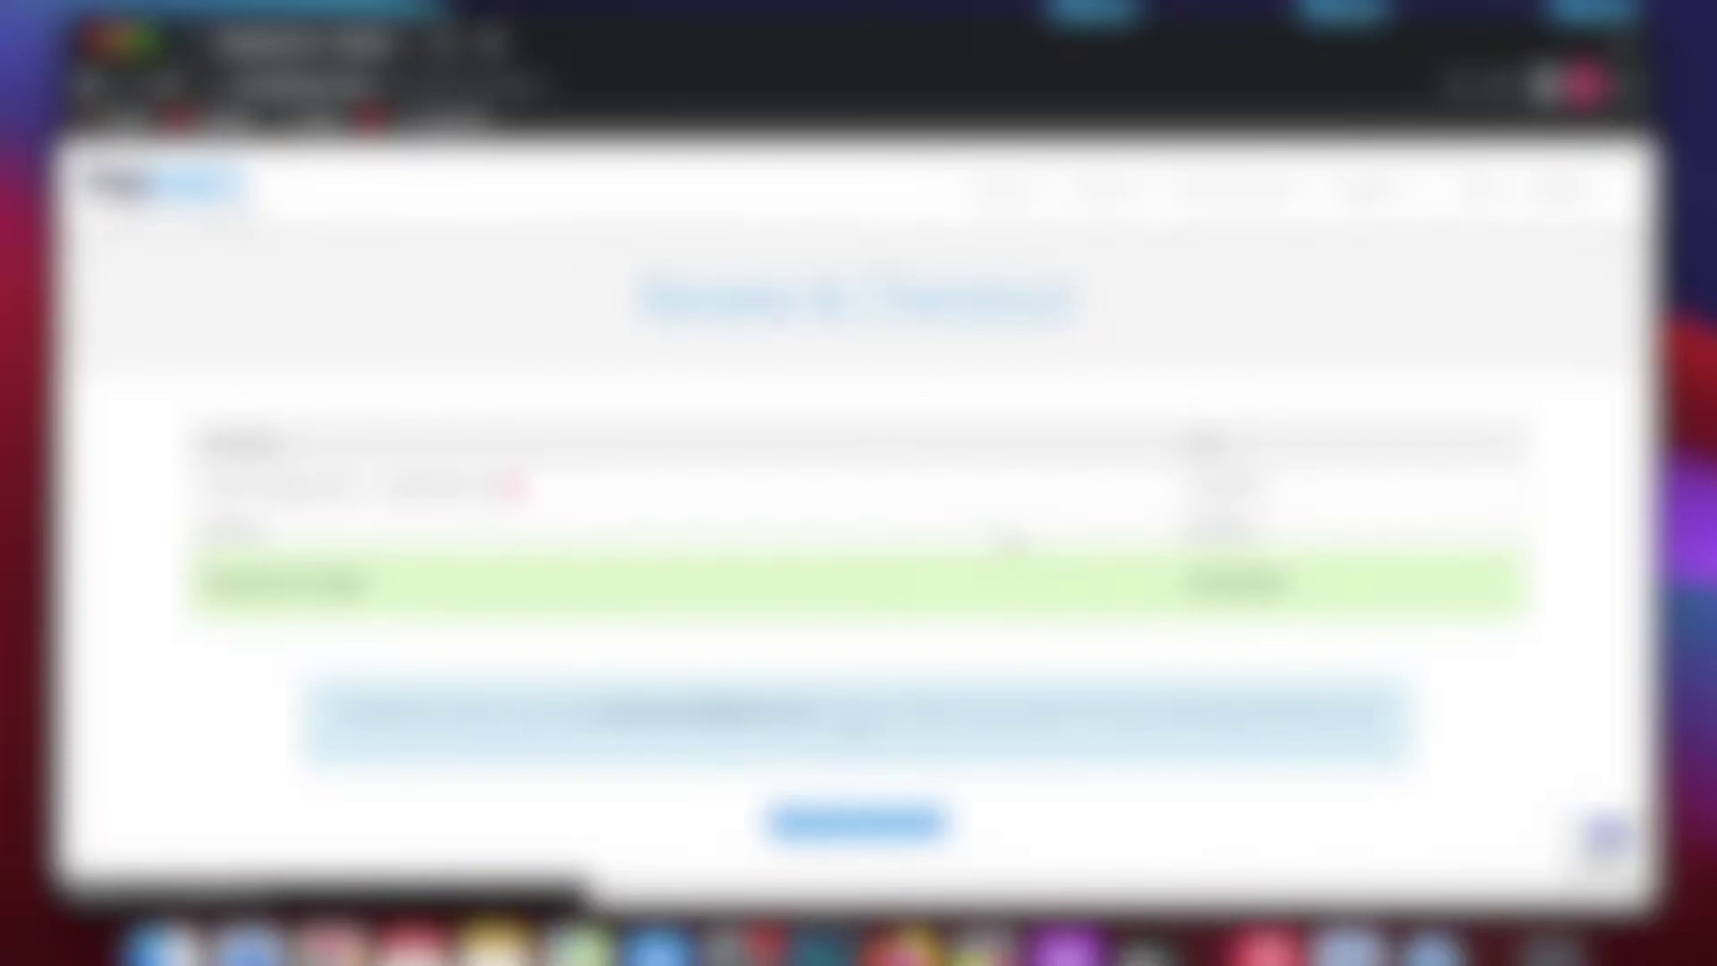
scroll(1007, 617, "down", 3)
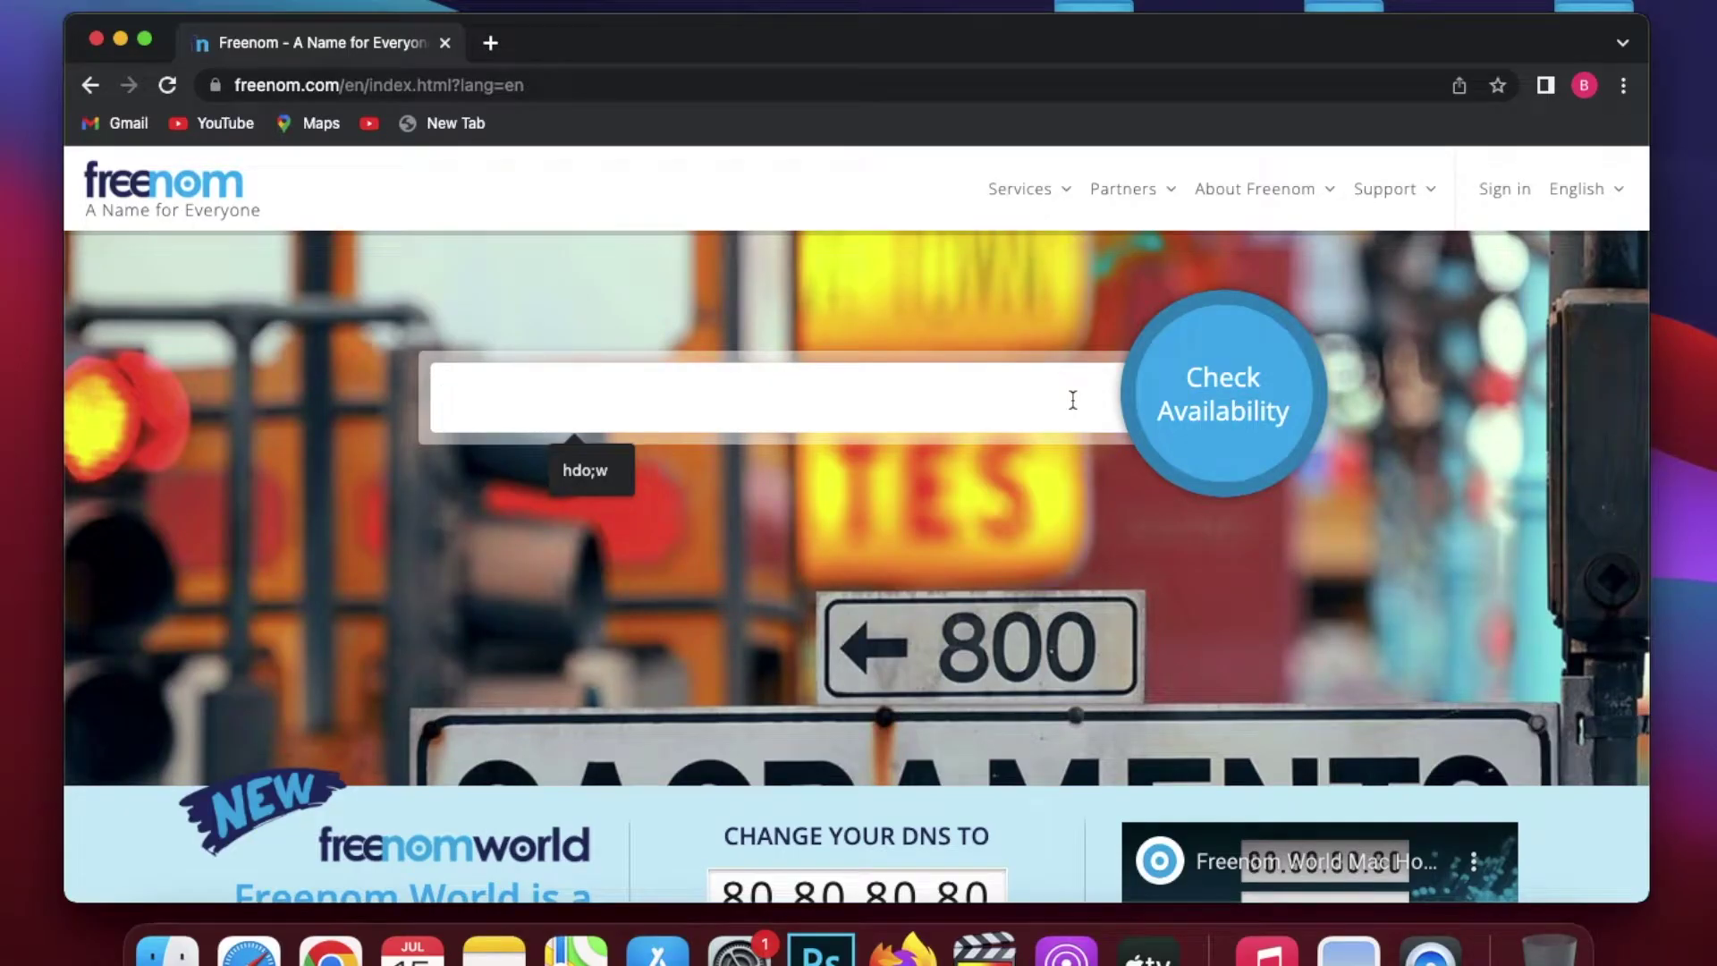
Step: Check the availability of the domain cheeseboom.ml on Freenom
type("cheeseboom")
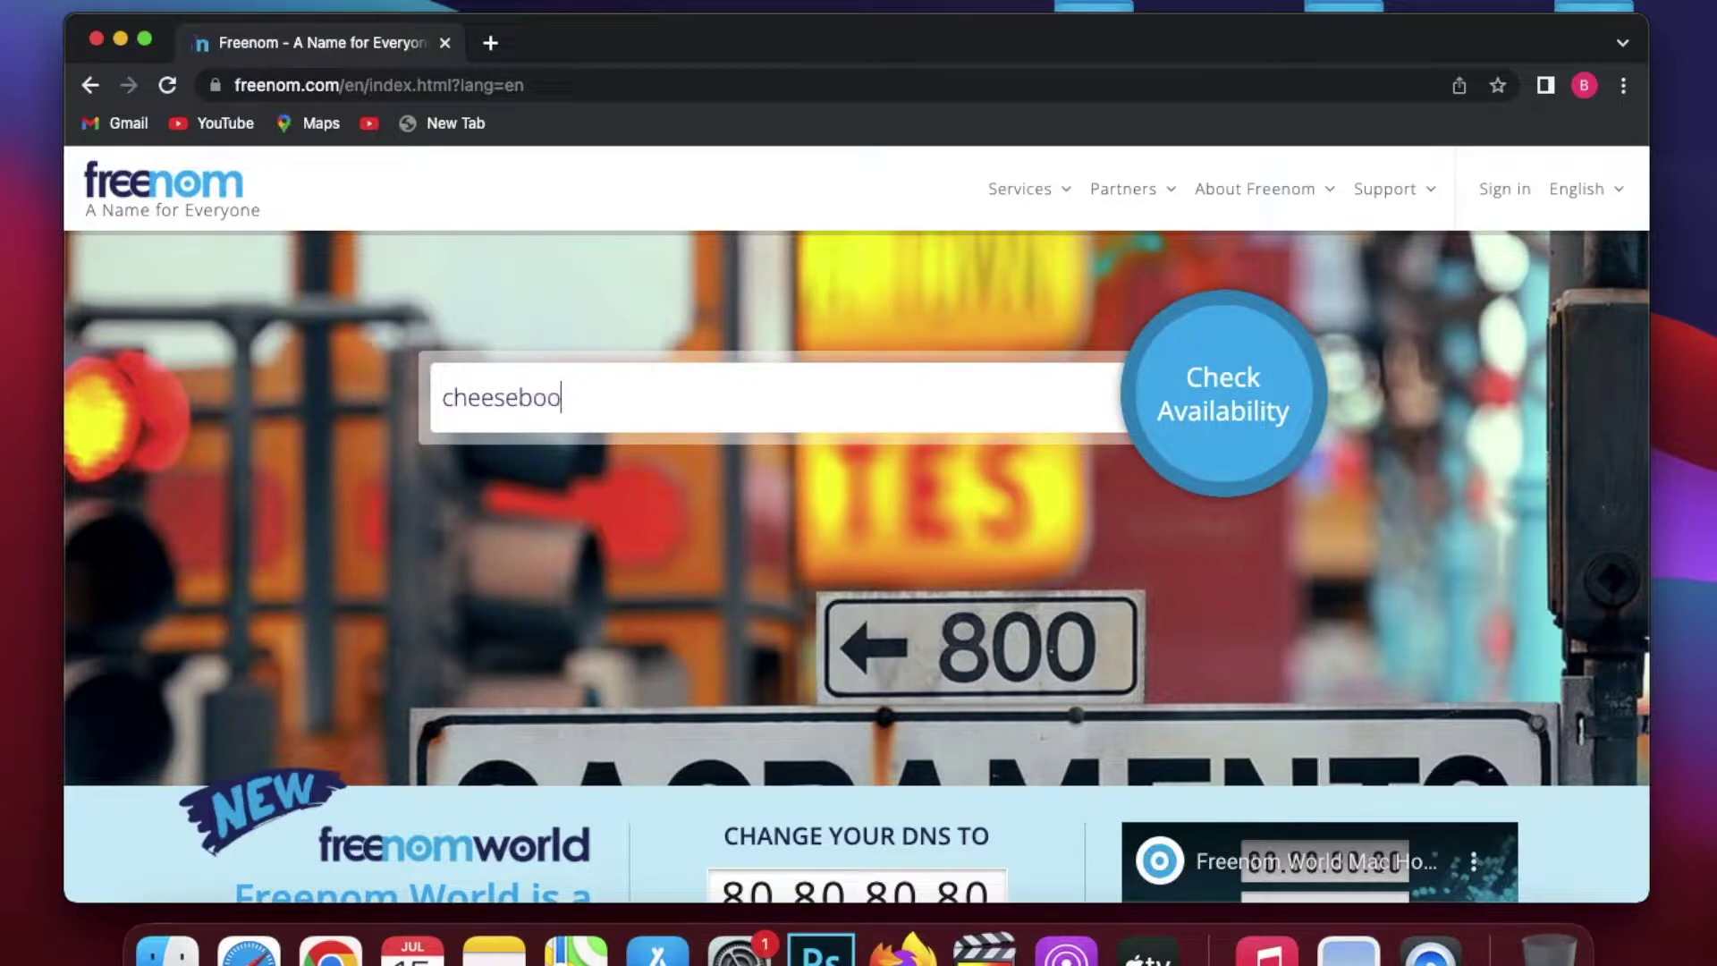
type(".ml")
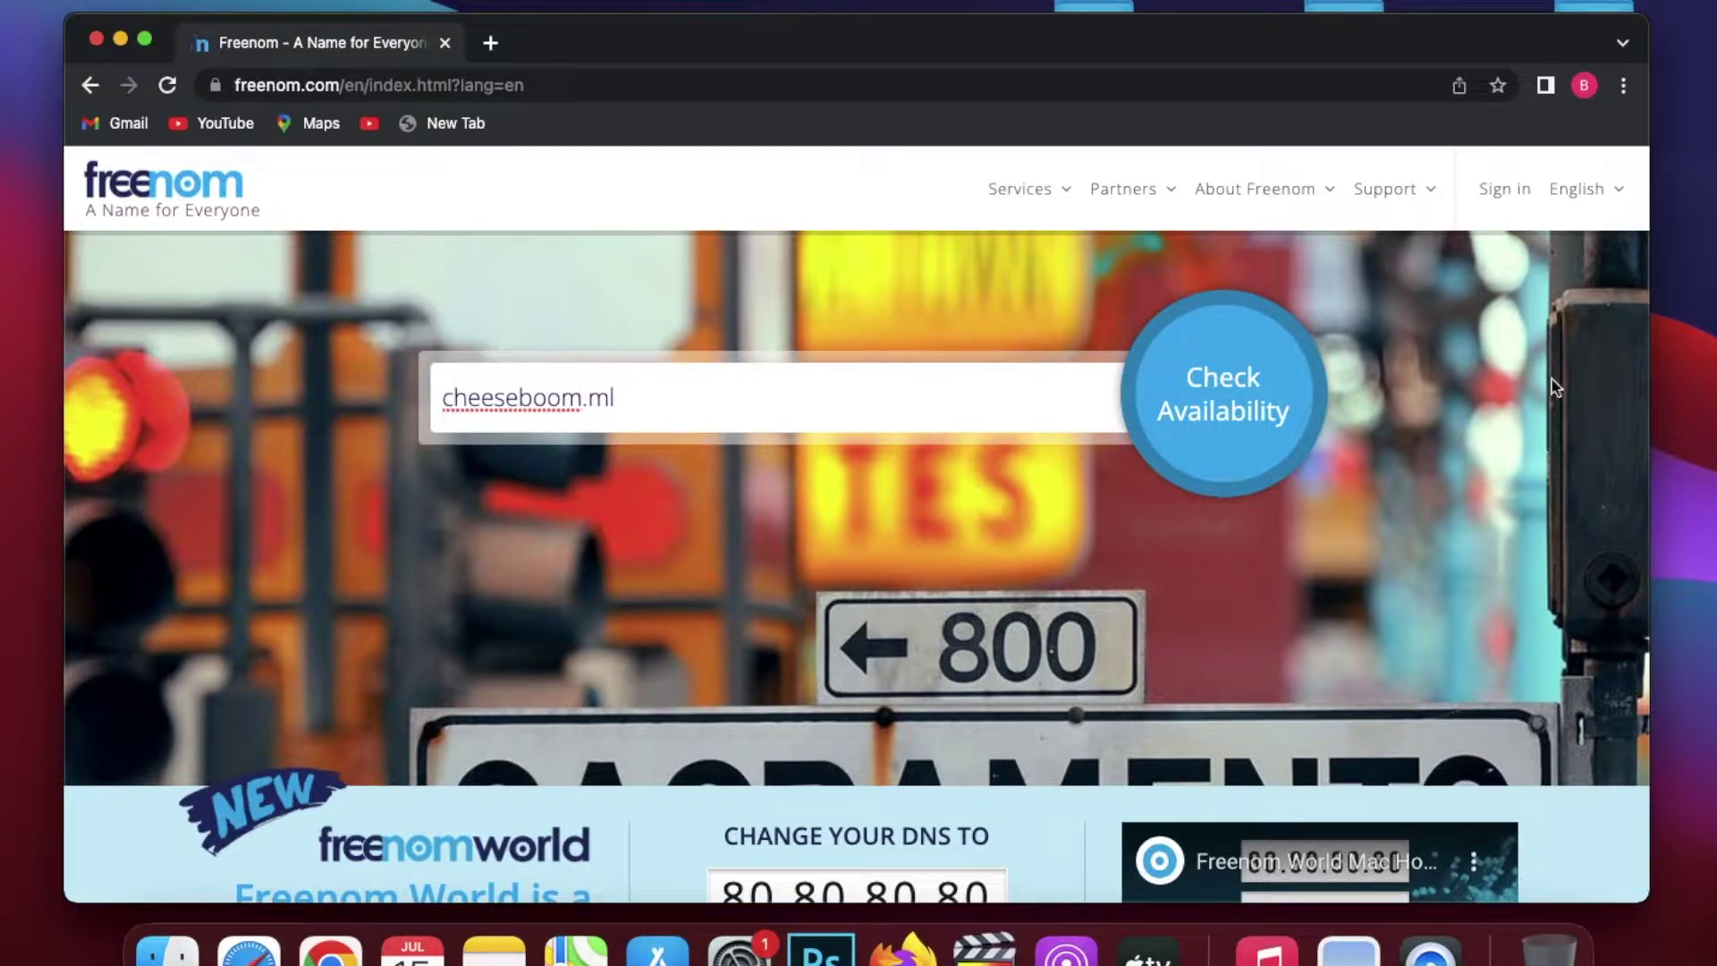
left_click(1260, 413)
Step: Review the free and paid domain alternatives, keeping cheeseboom.ml in the cart, and proceed to checkout
scroll(1256, 413, "down", 3)
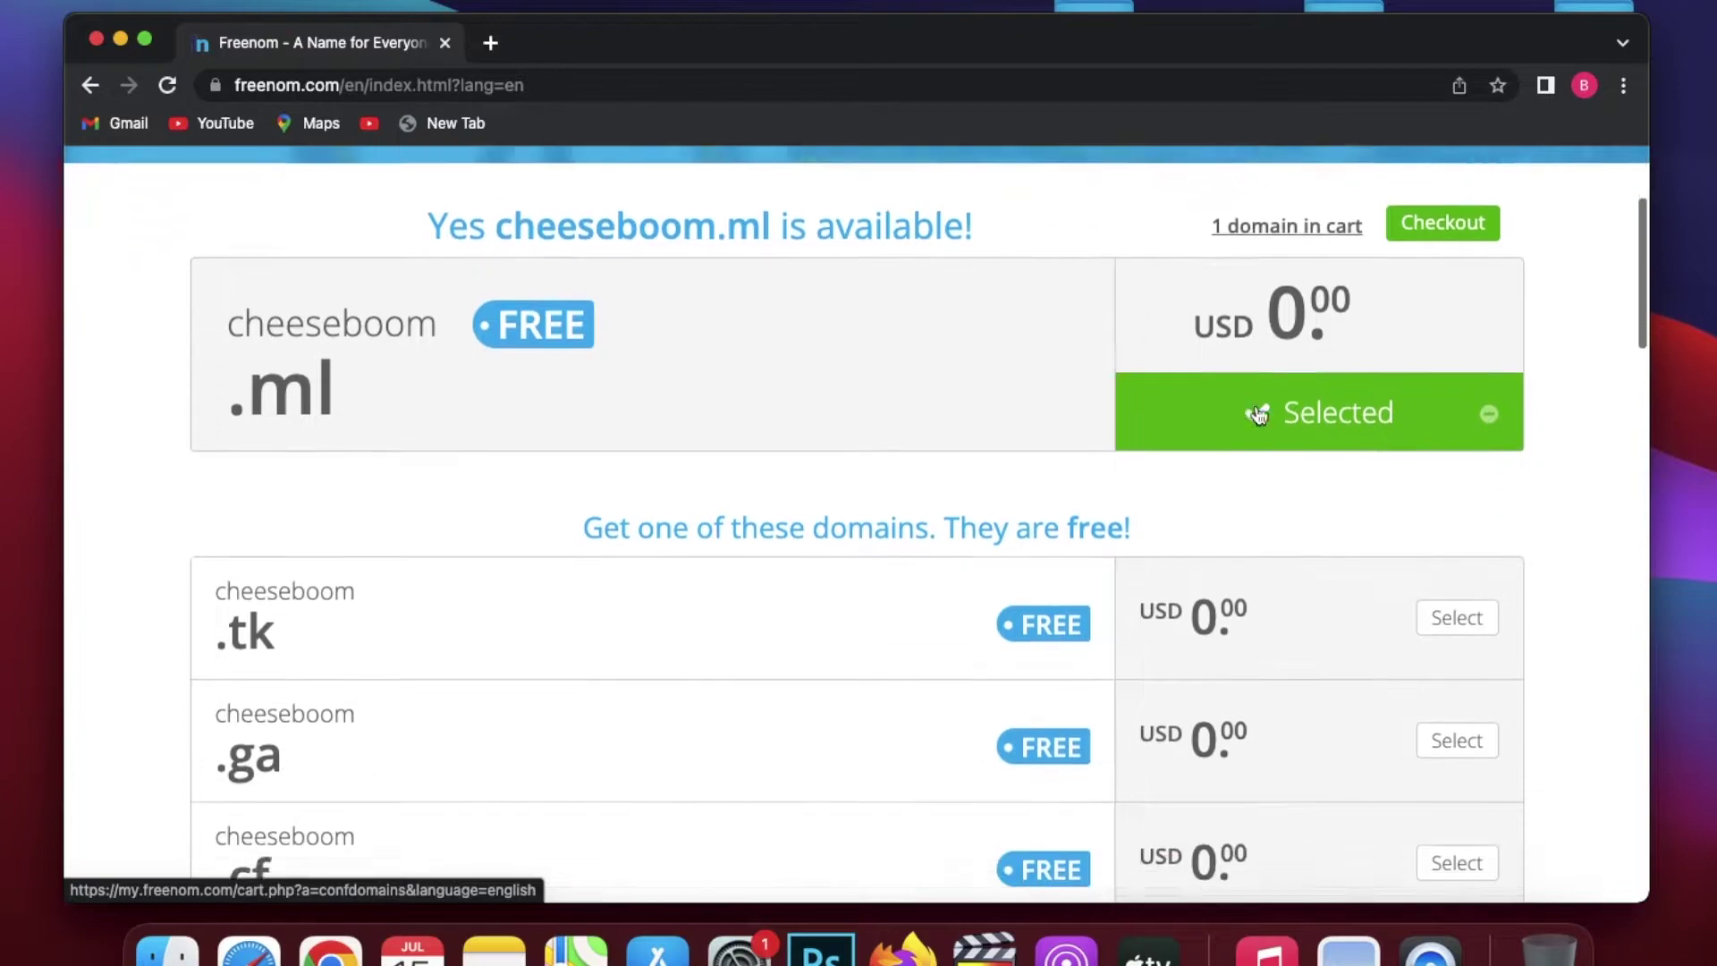
scroll(1311, 583, "down", 3)
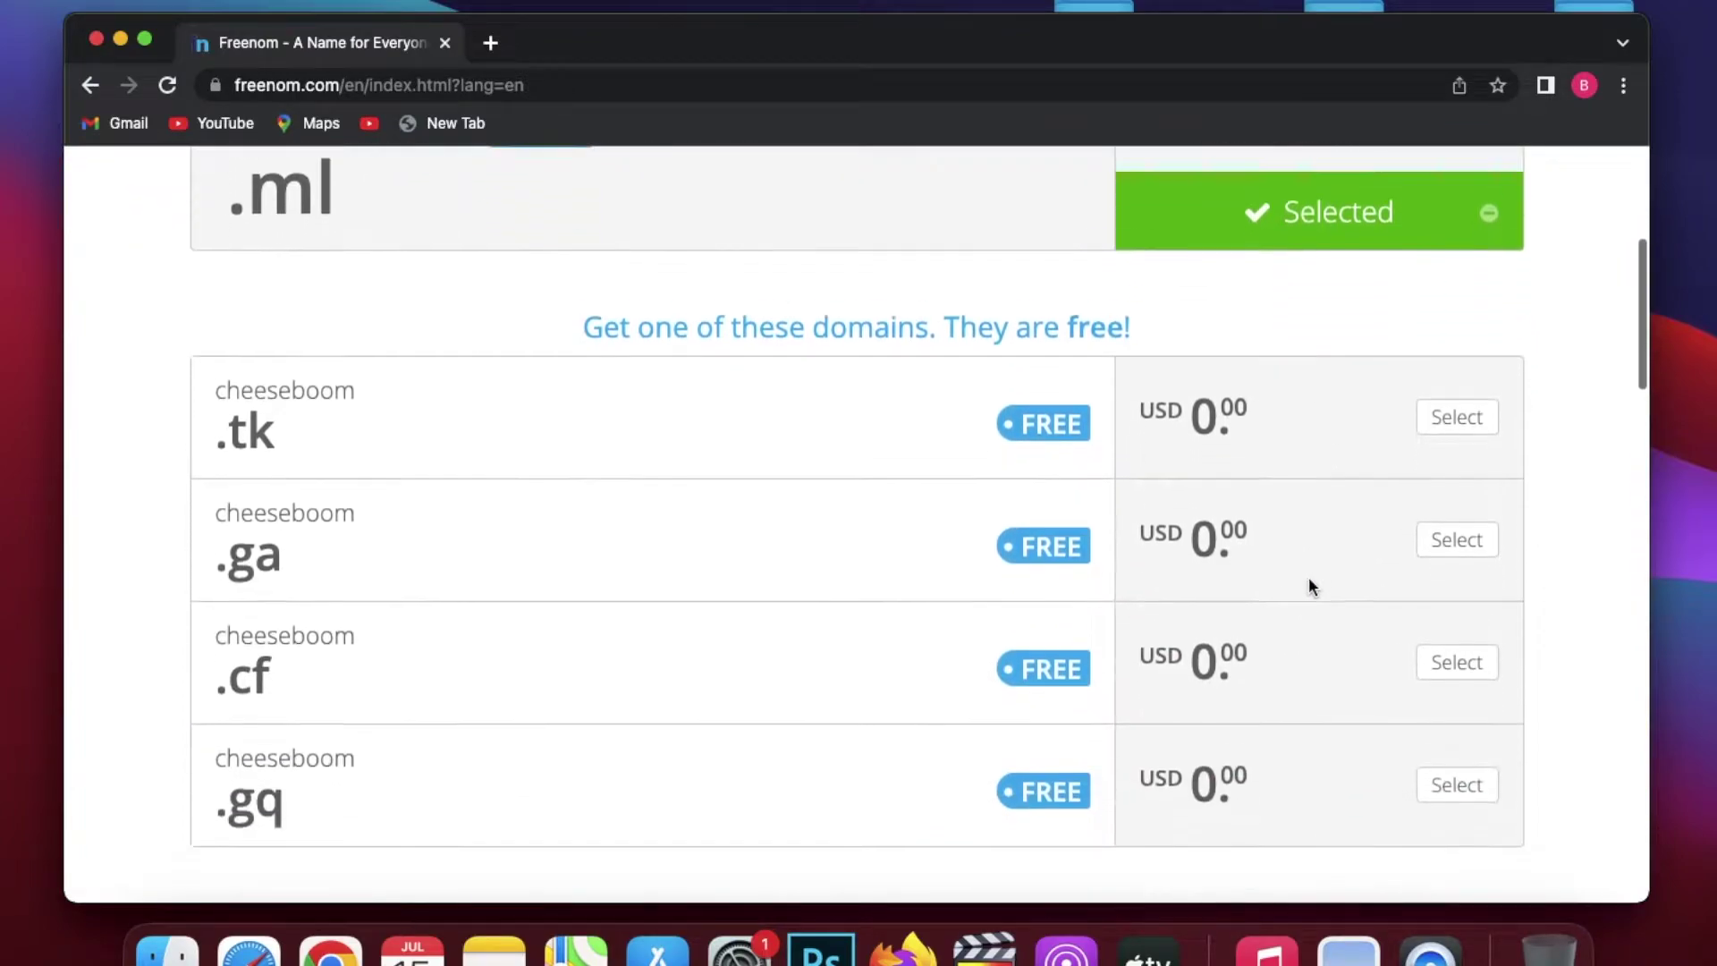
scroll(1310, 586, "down", 1)
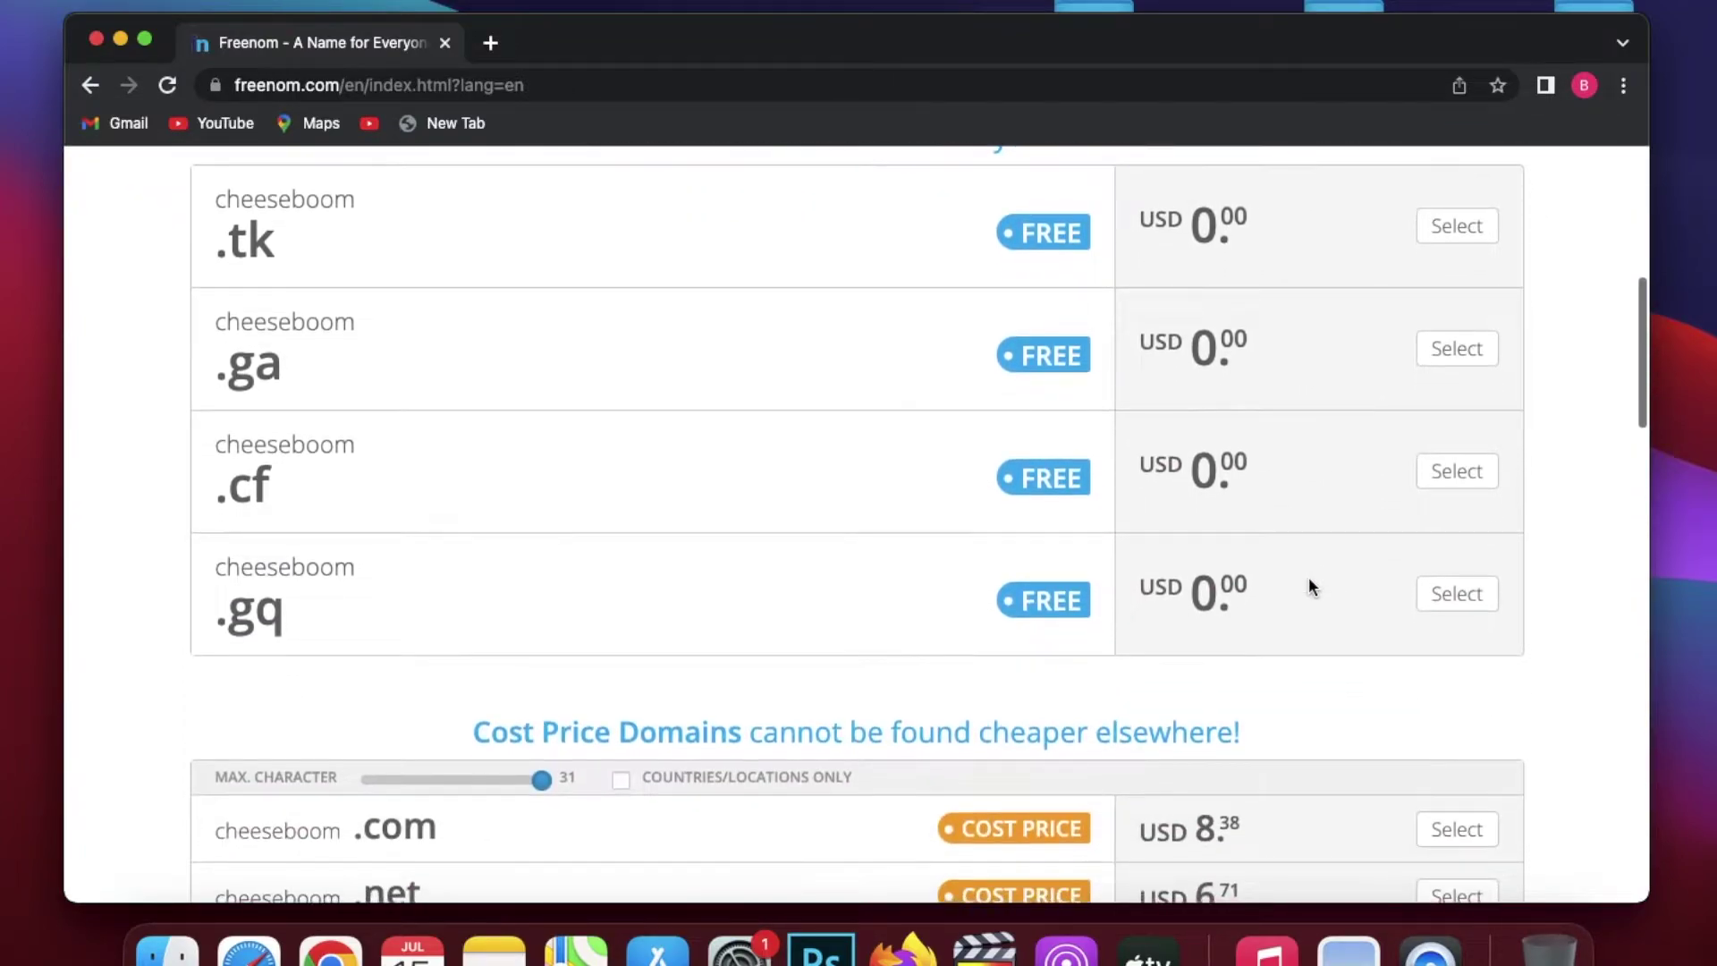
scroll(1309, 587, "up", 2)
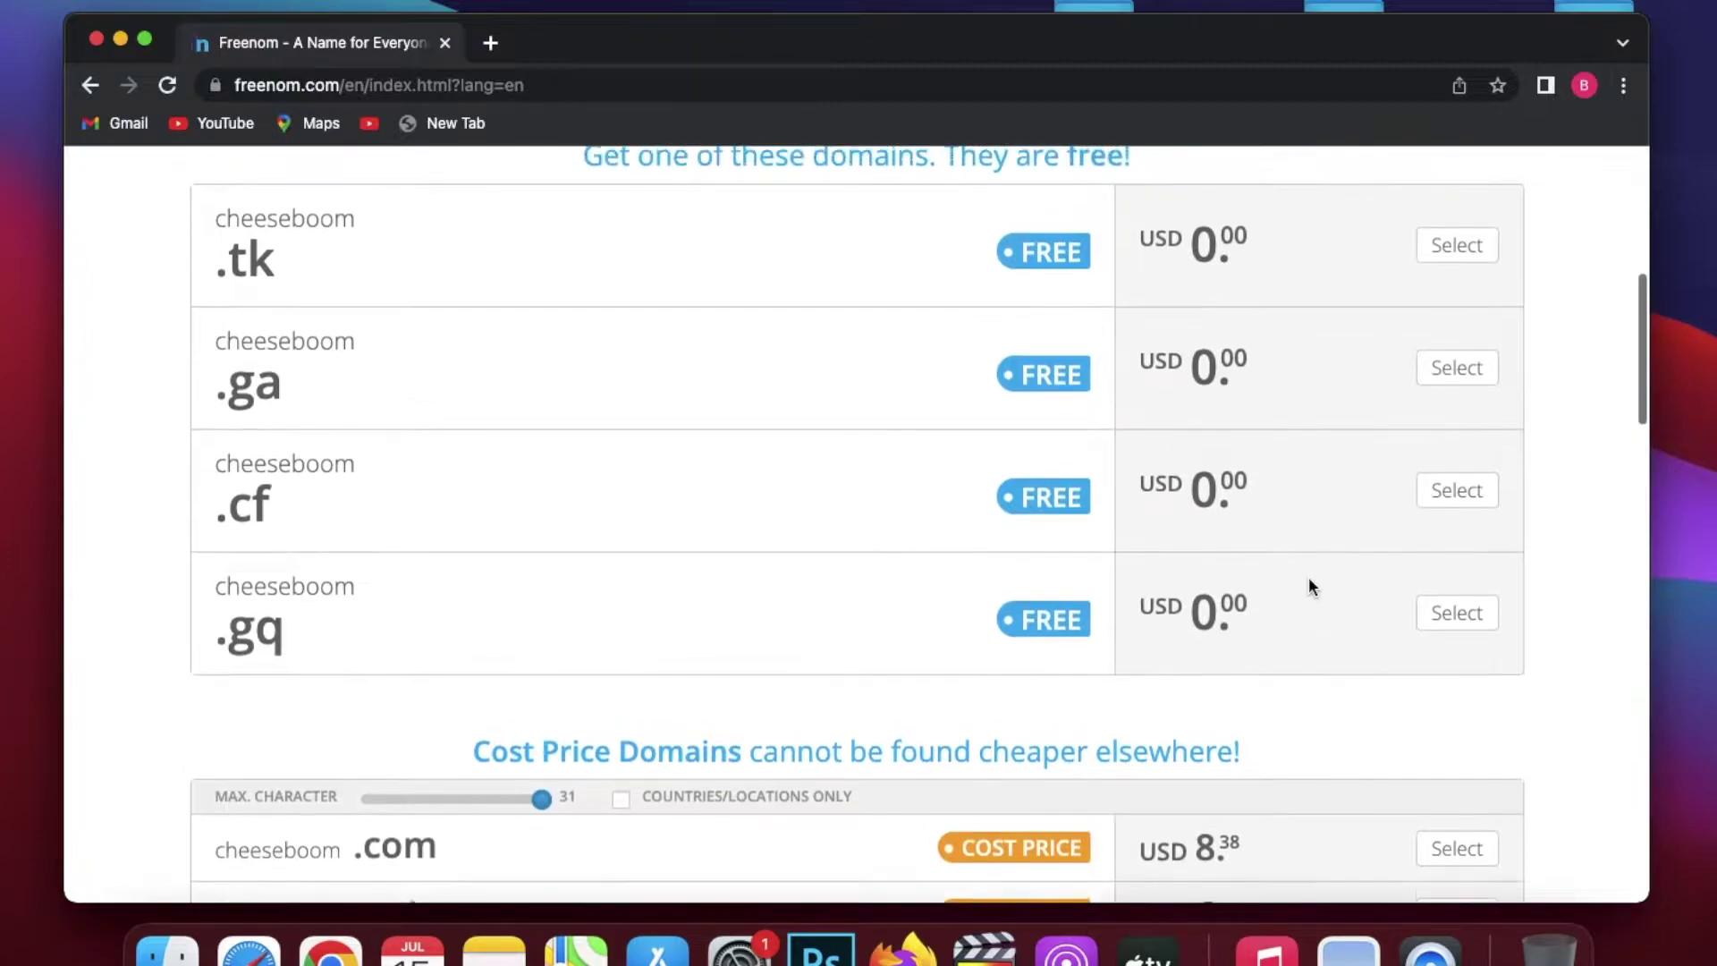
scroll(966, 566, "up", 4)
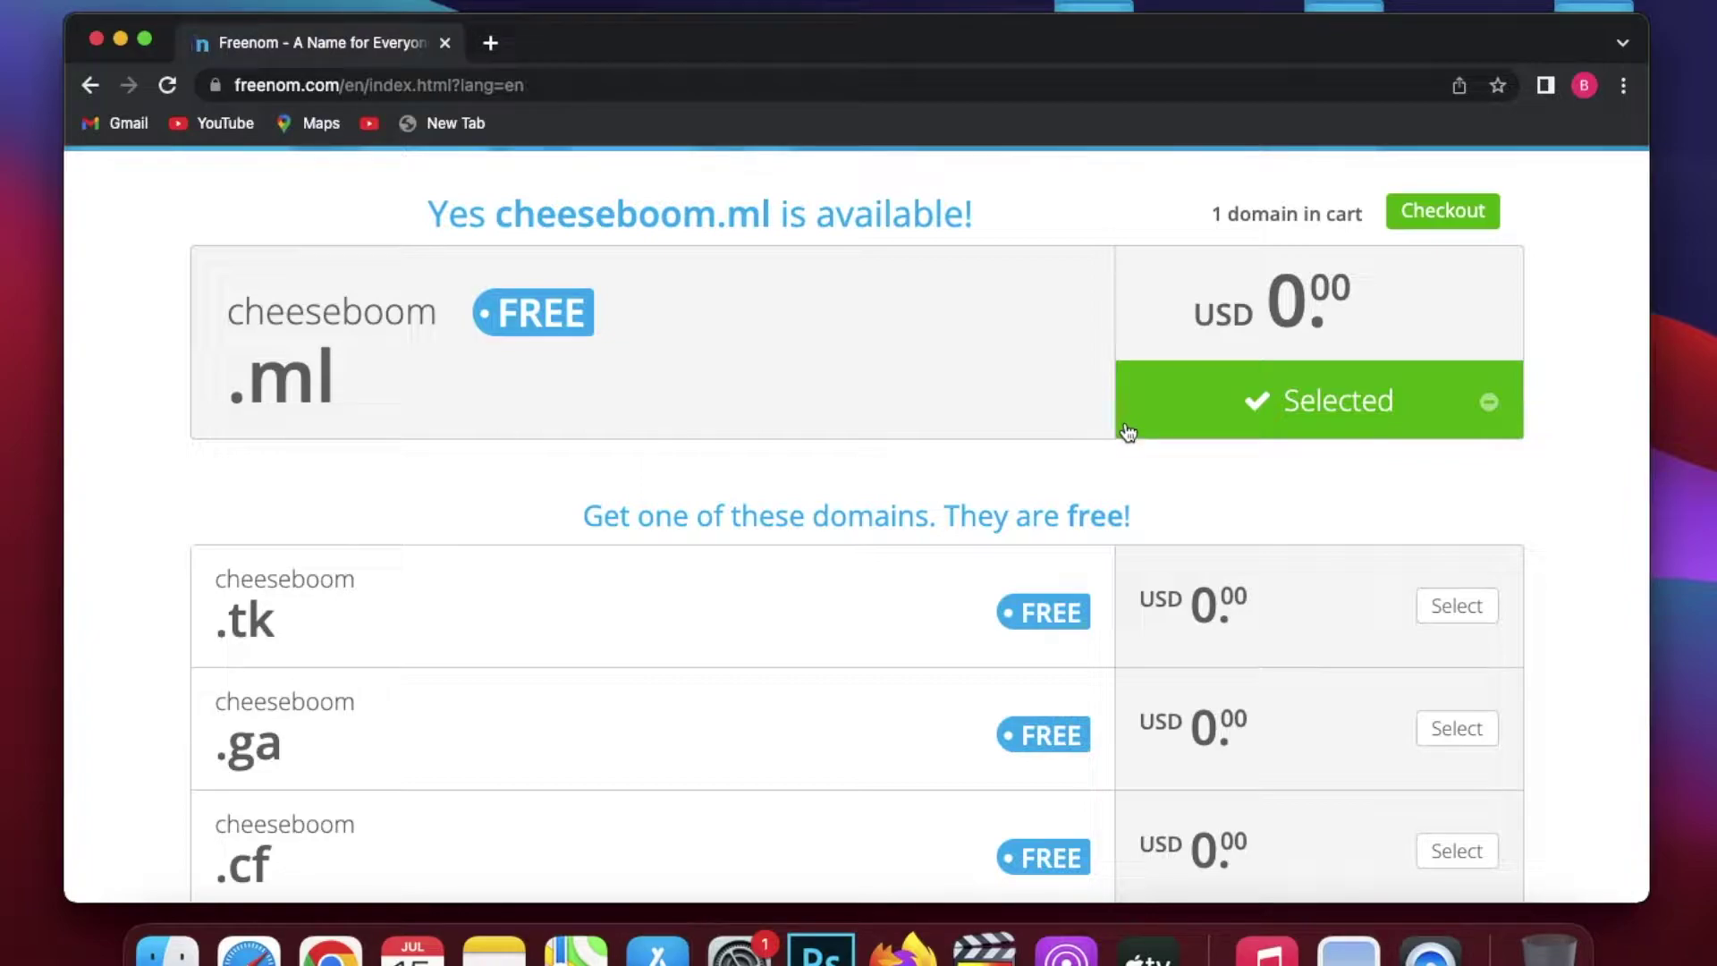
scroll(1128, 432, "up", 1)
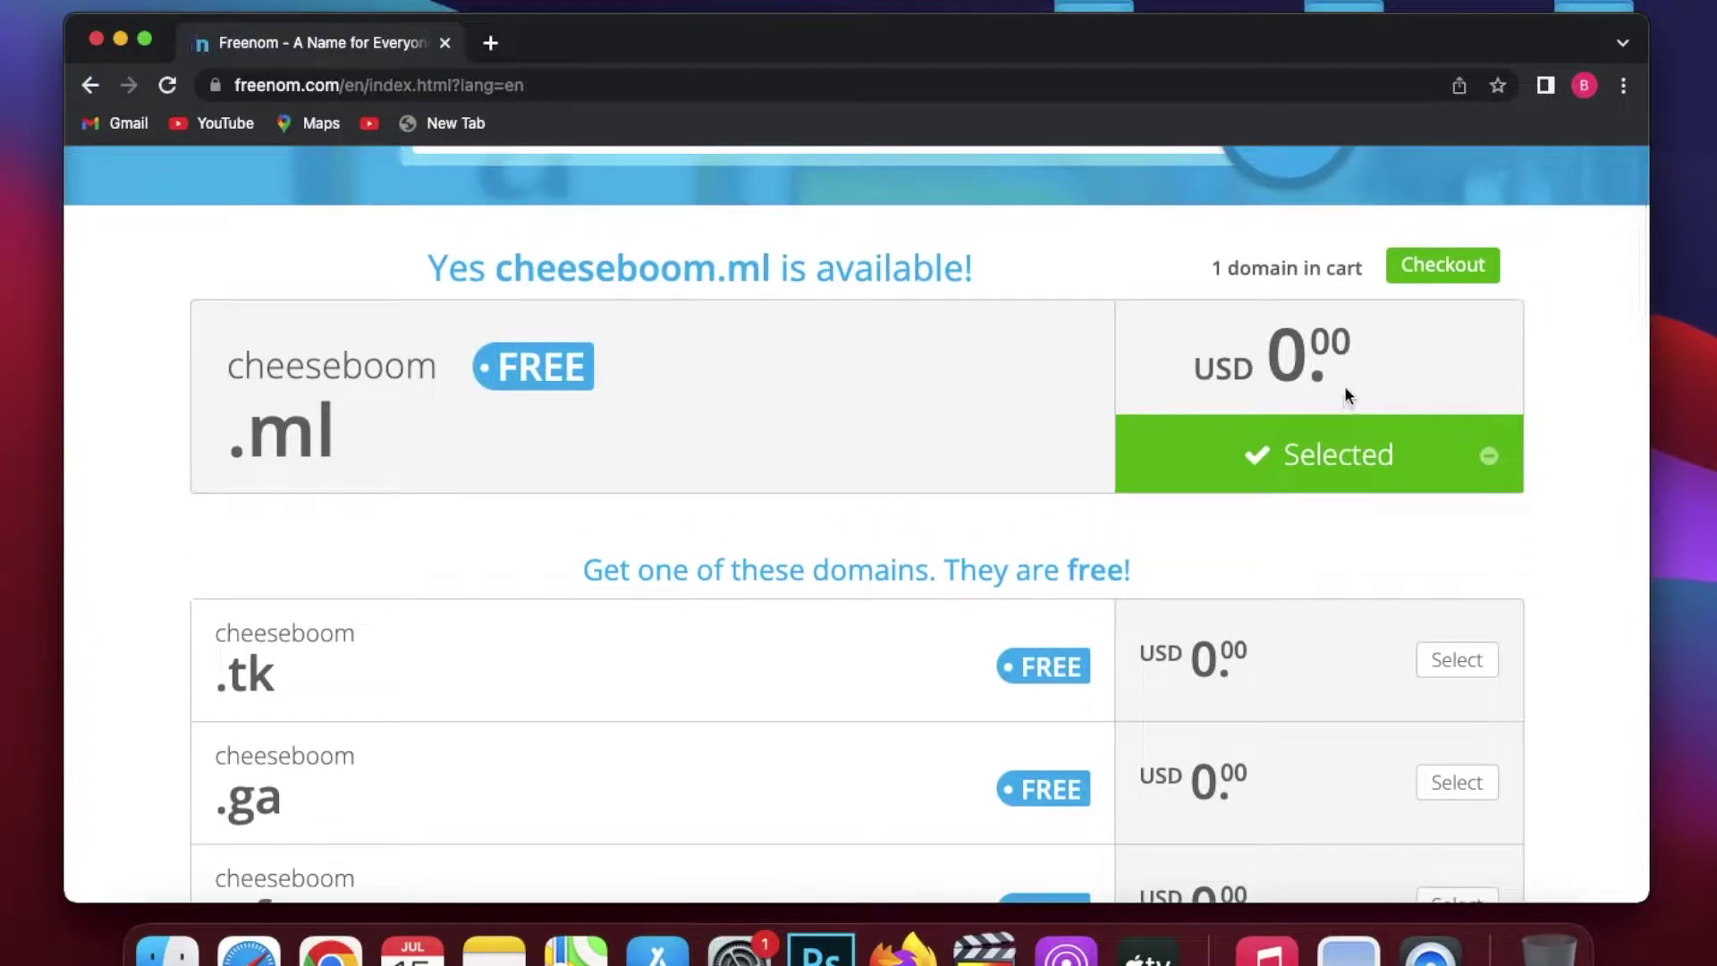
left_click(1421, 267)
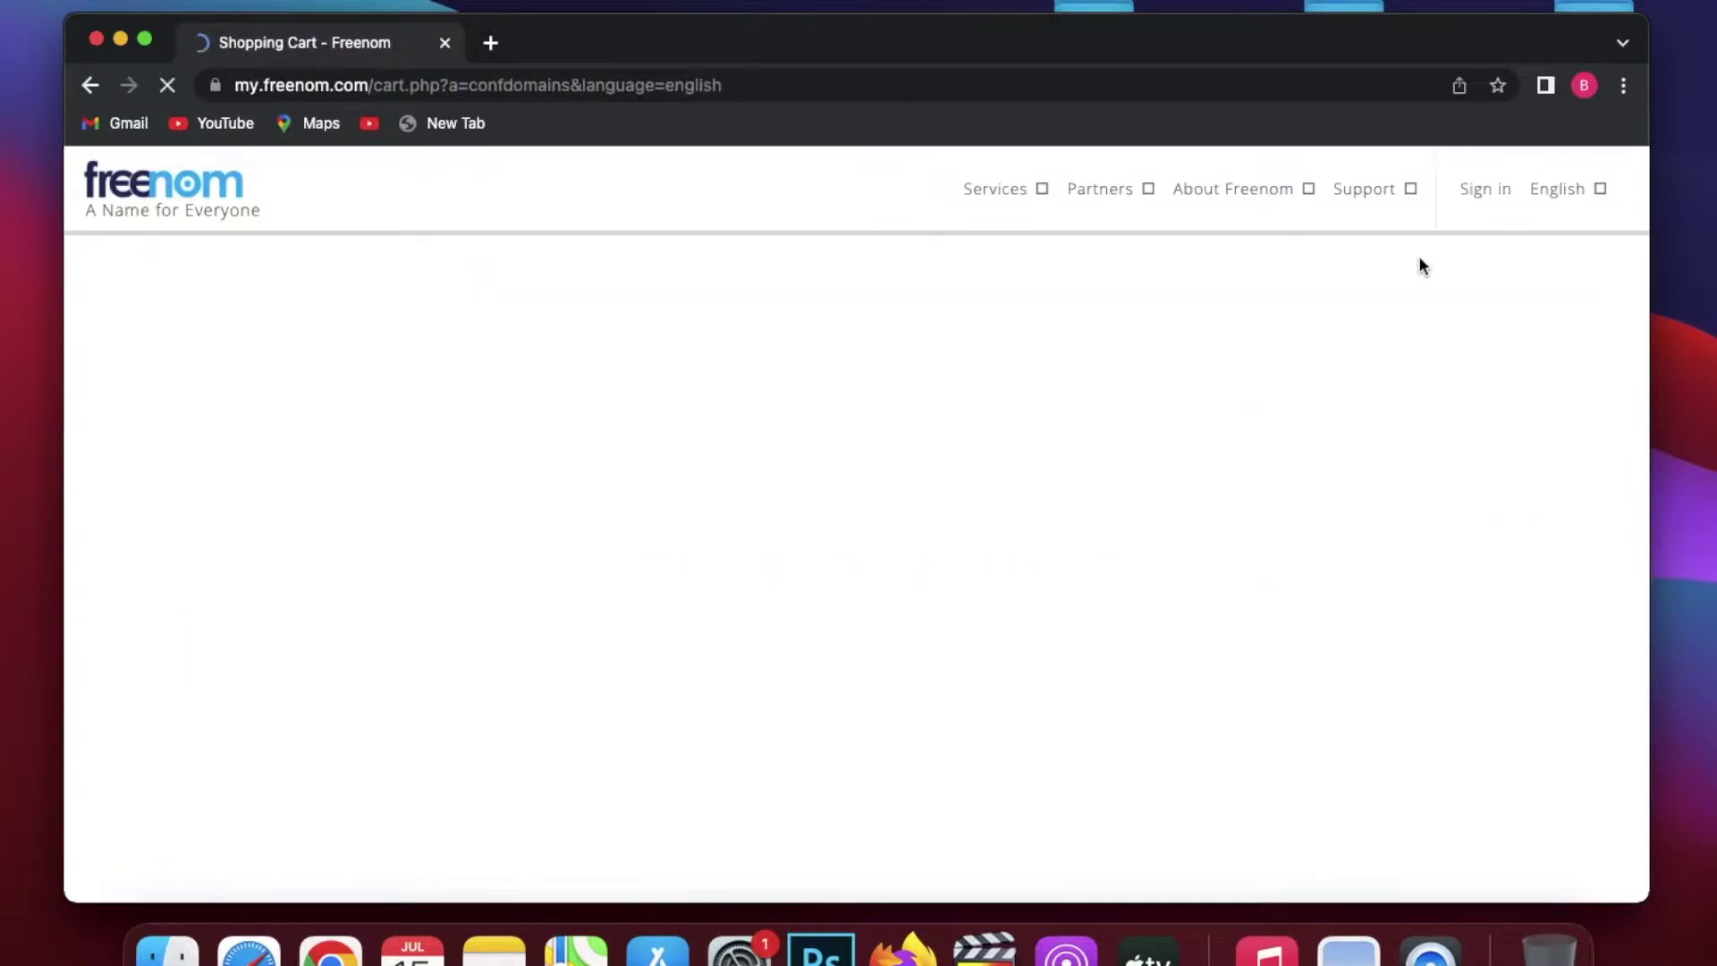
Step: Set the registration period of cheeseboom.ml to 12 Months @ FREE and continue with the order
left_click(1411, 543)
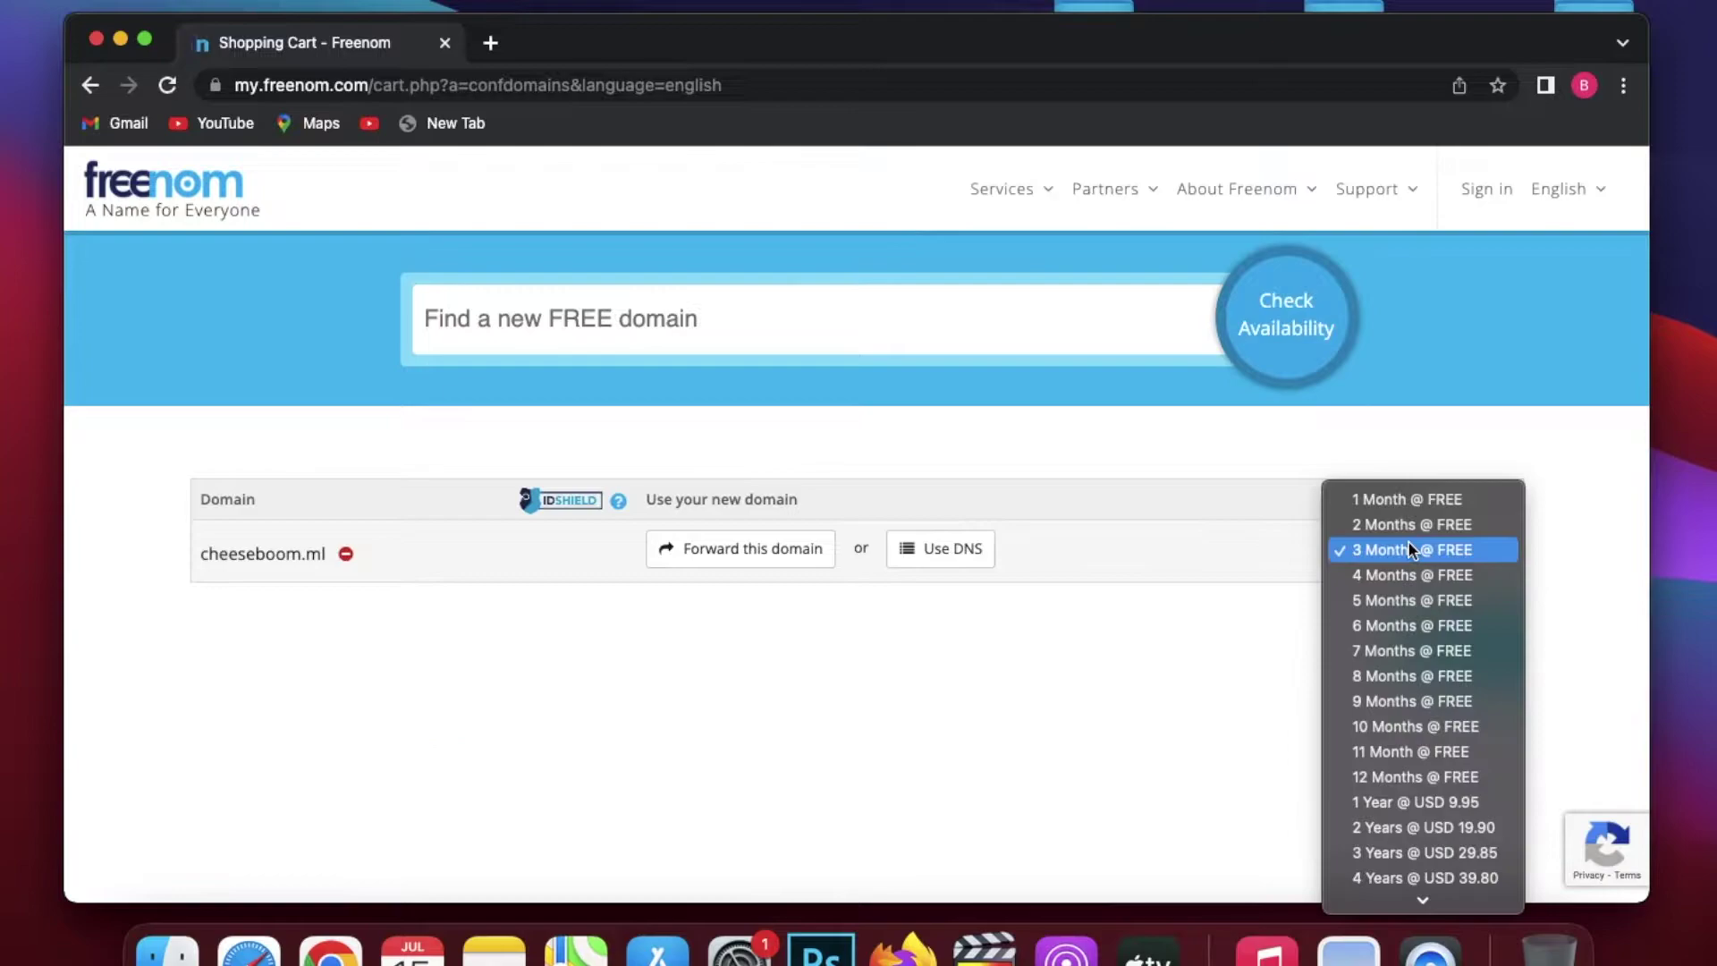
left_click(1438, 774)
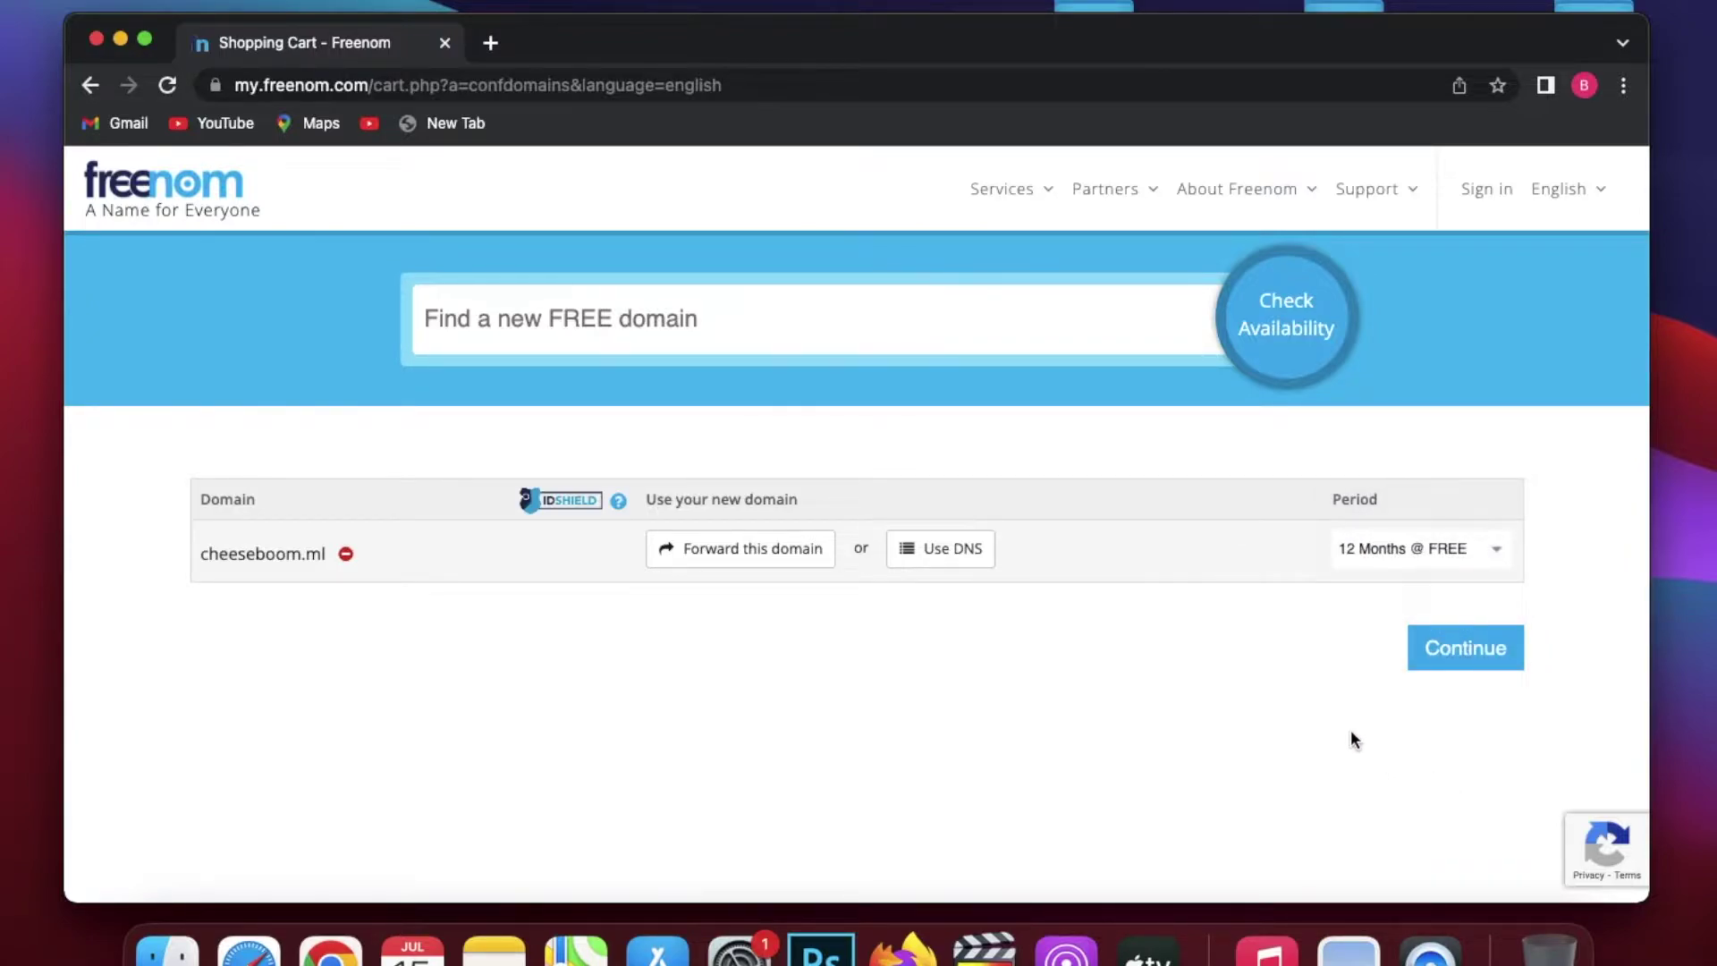
scroll(1431, 679, "down", 1)
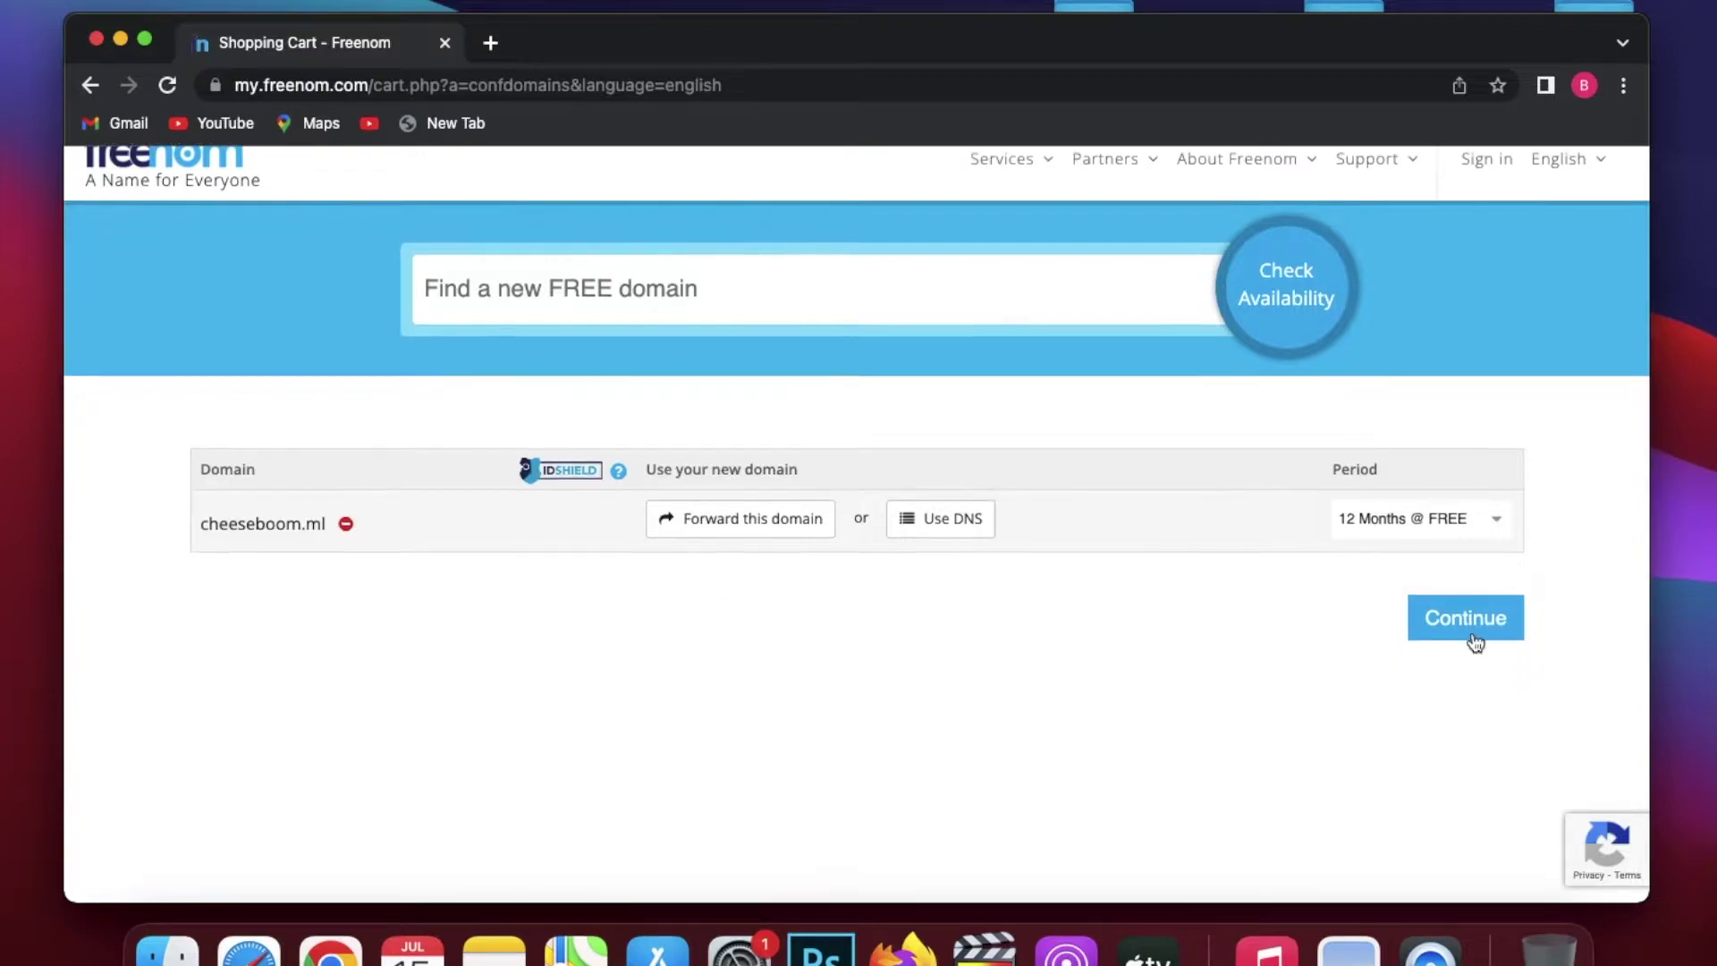
left_click(1473, 637)
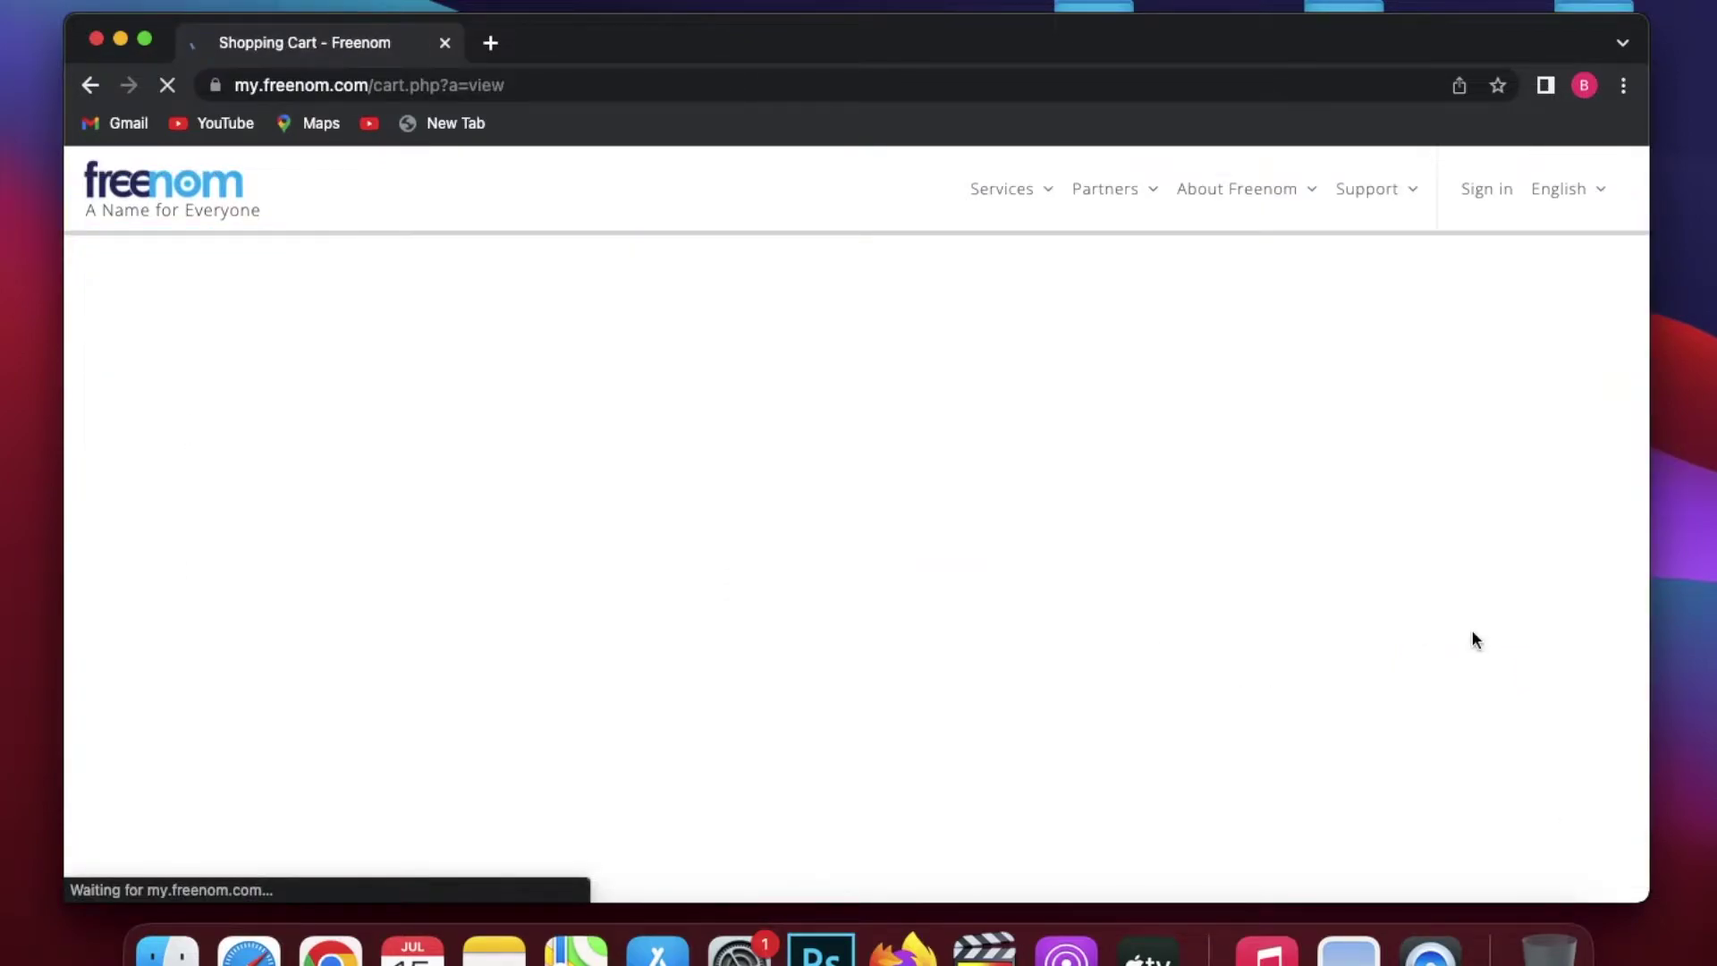
Step: Display the list of domains registered in the Freenom account
mouse_move(973, 188)
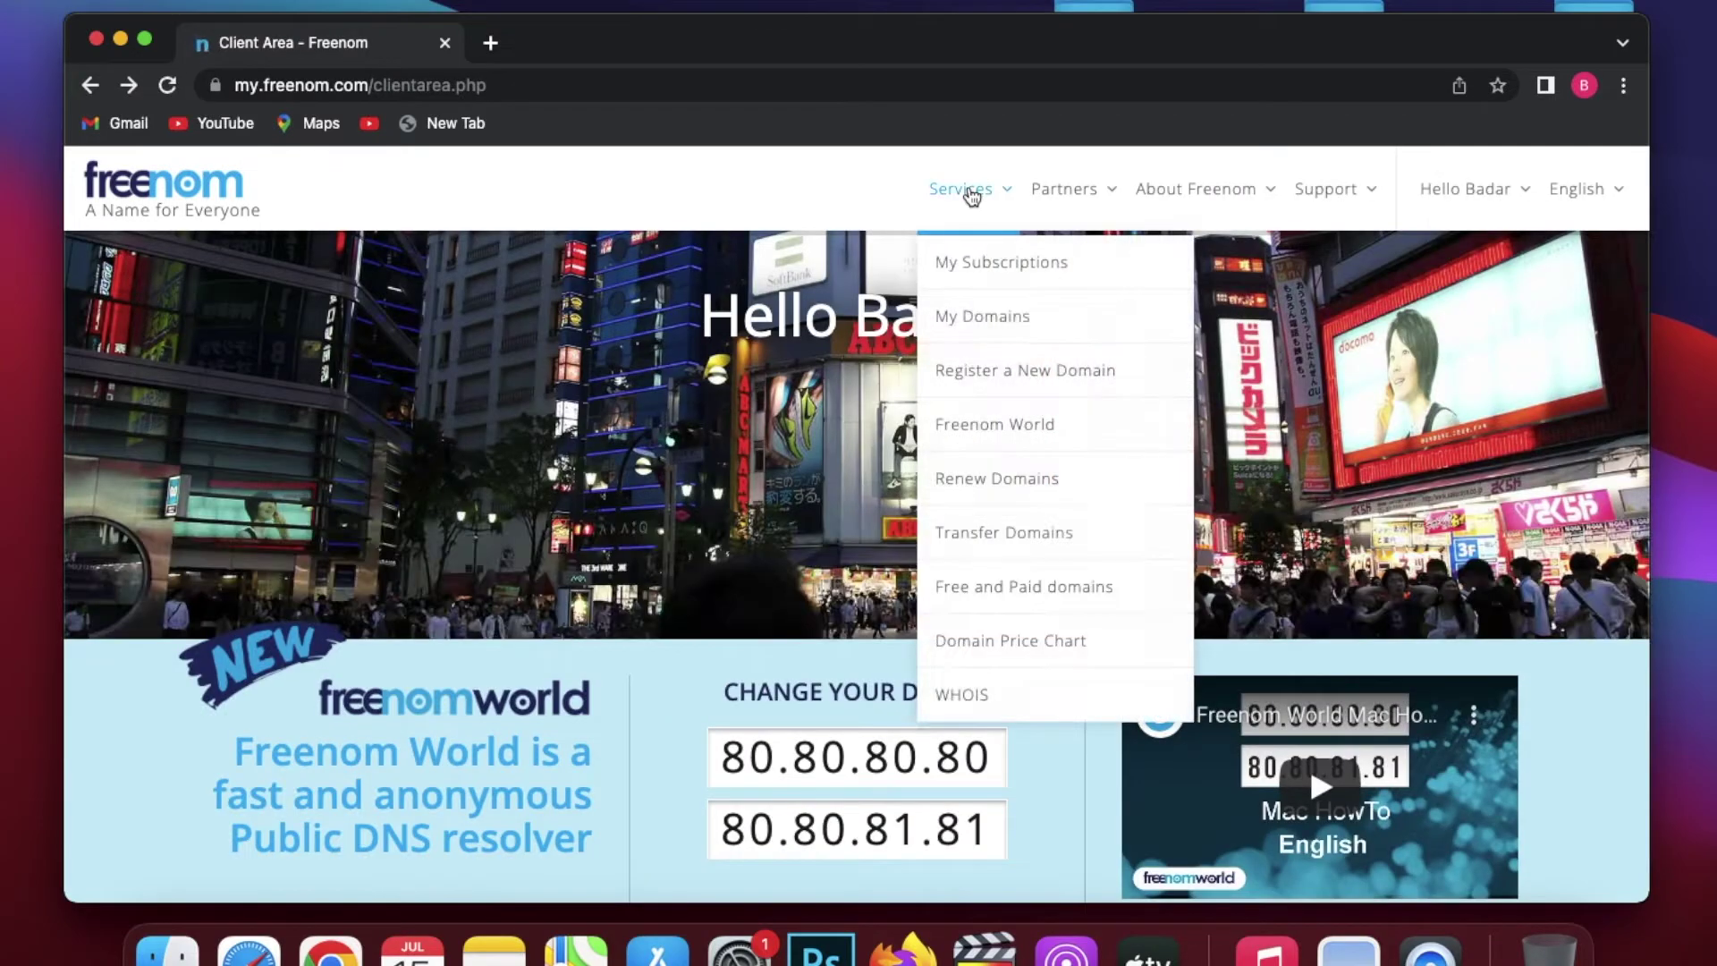
left_click(1022, 321)
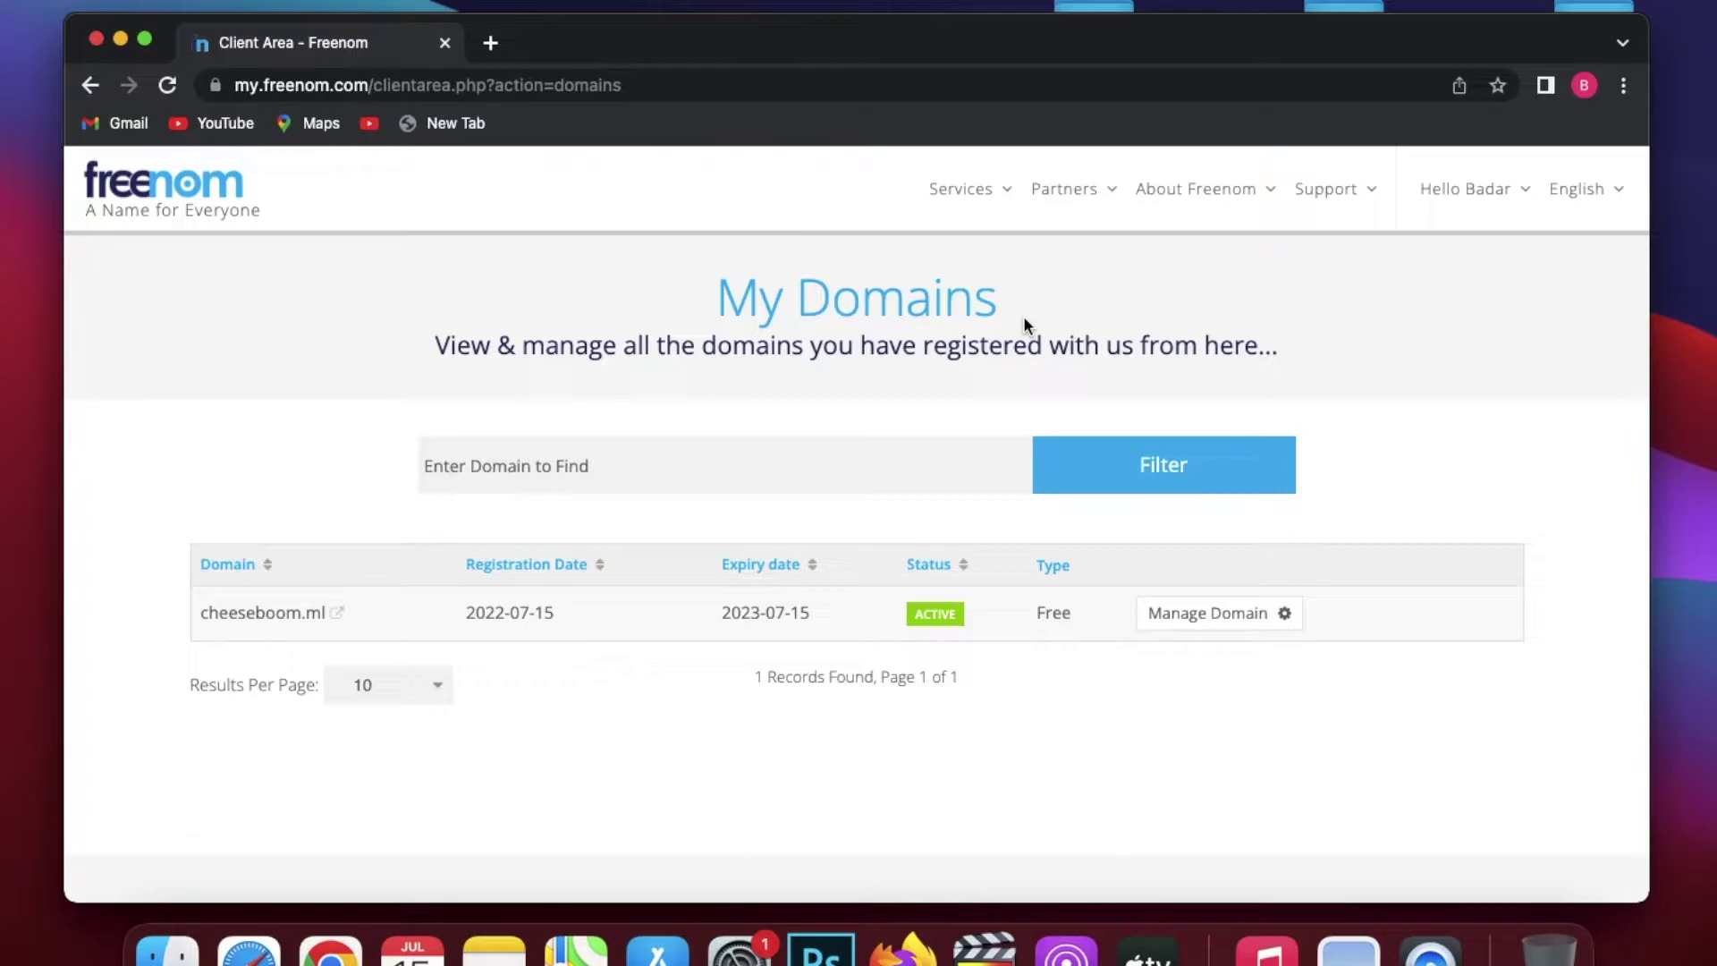
Step: Open infinityfree.net in a new browser tab and go to its free account sign-up form
left_click(490, 42)
type("in")
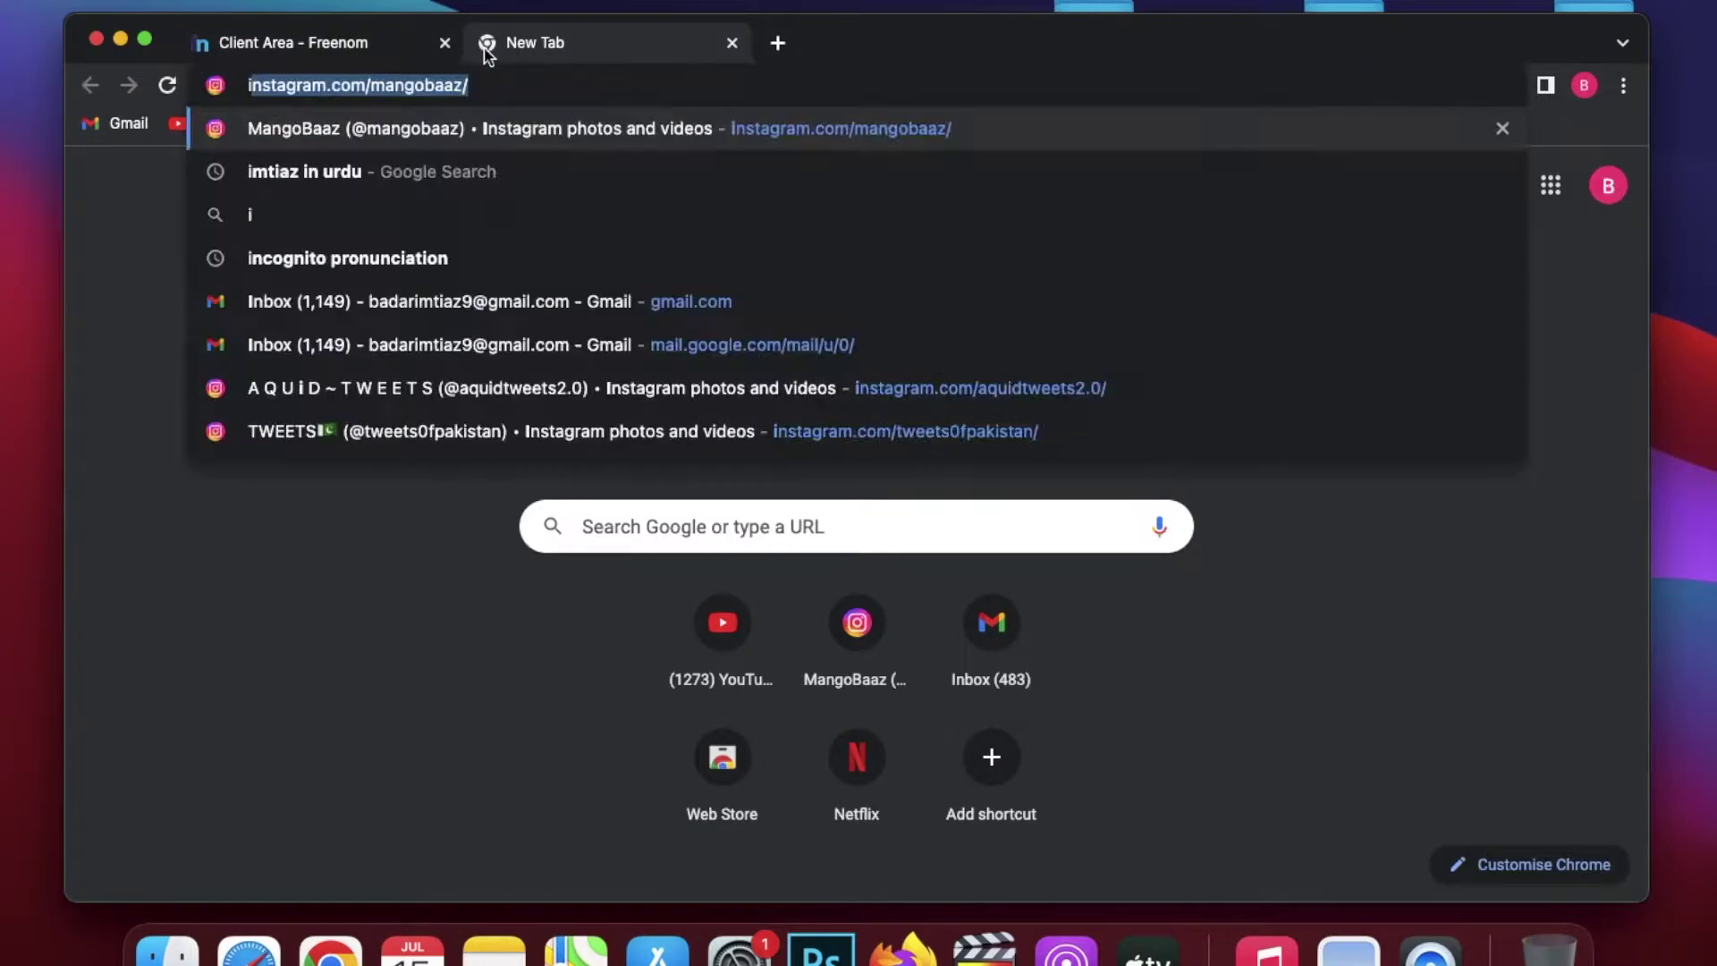
type("fini")
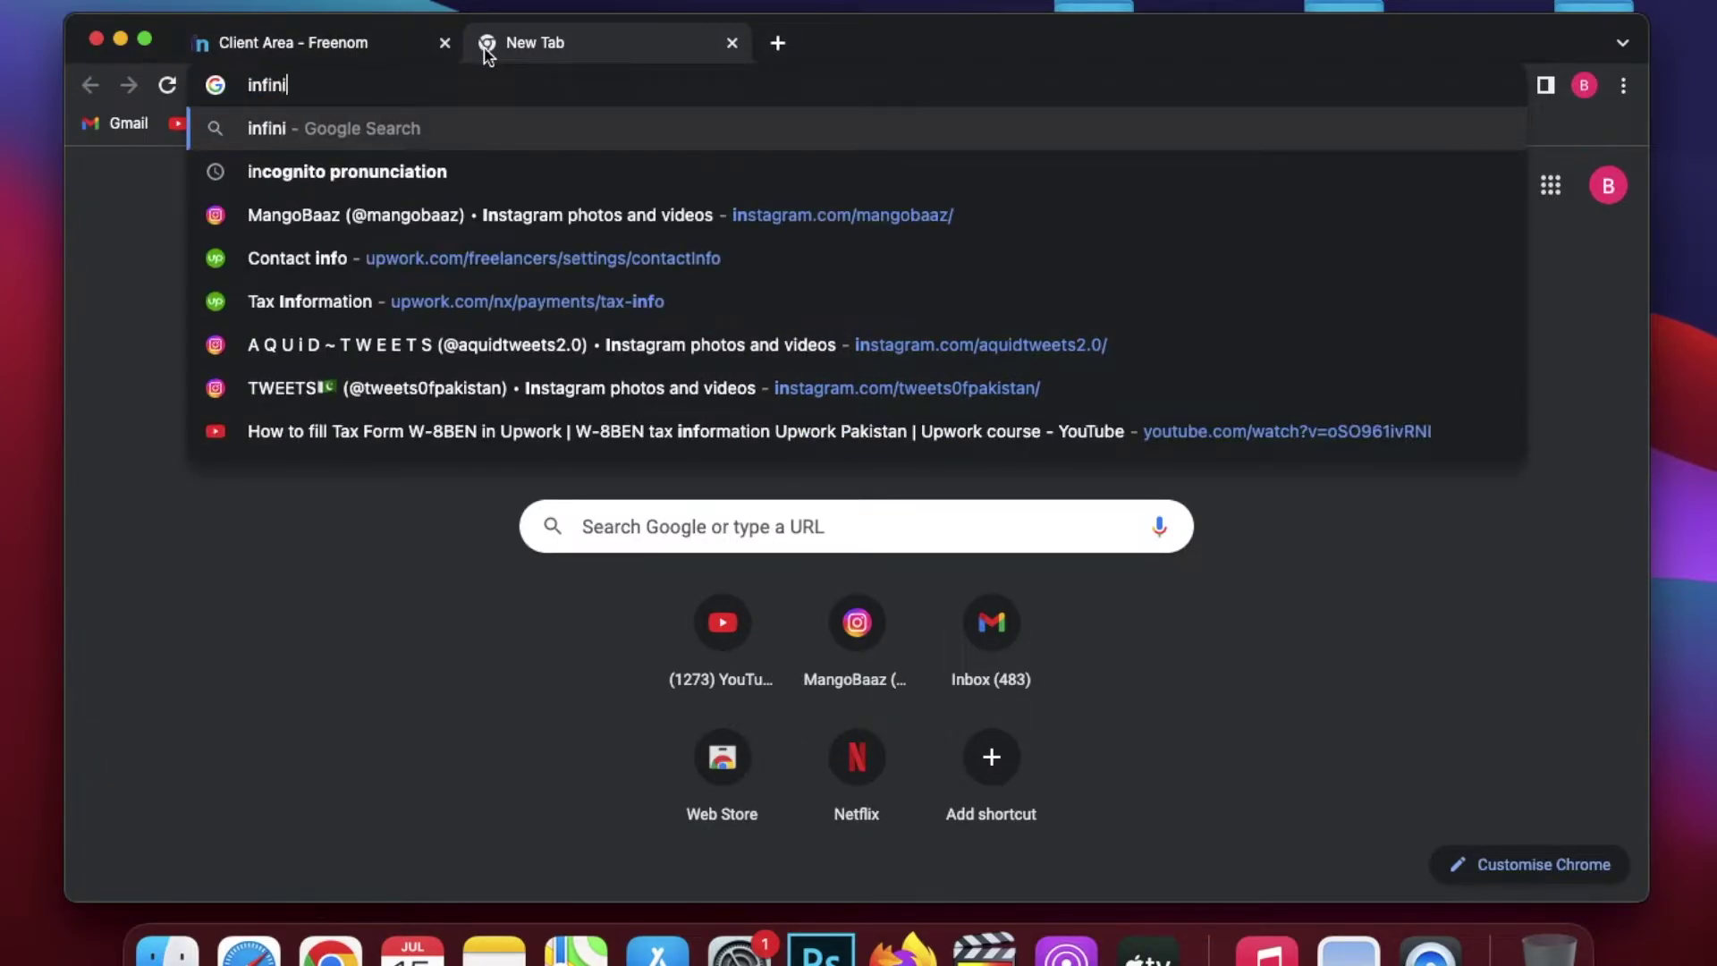
type("tyf")
key("Return")
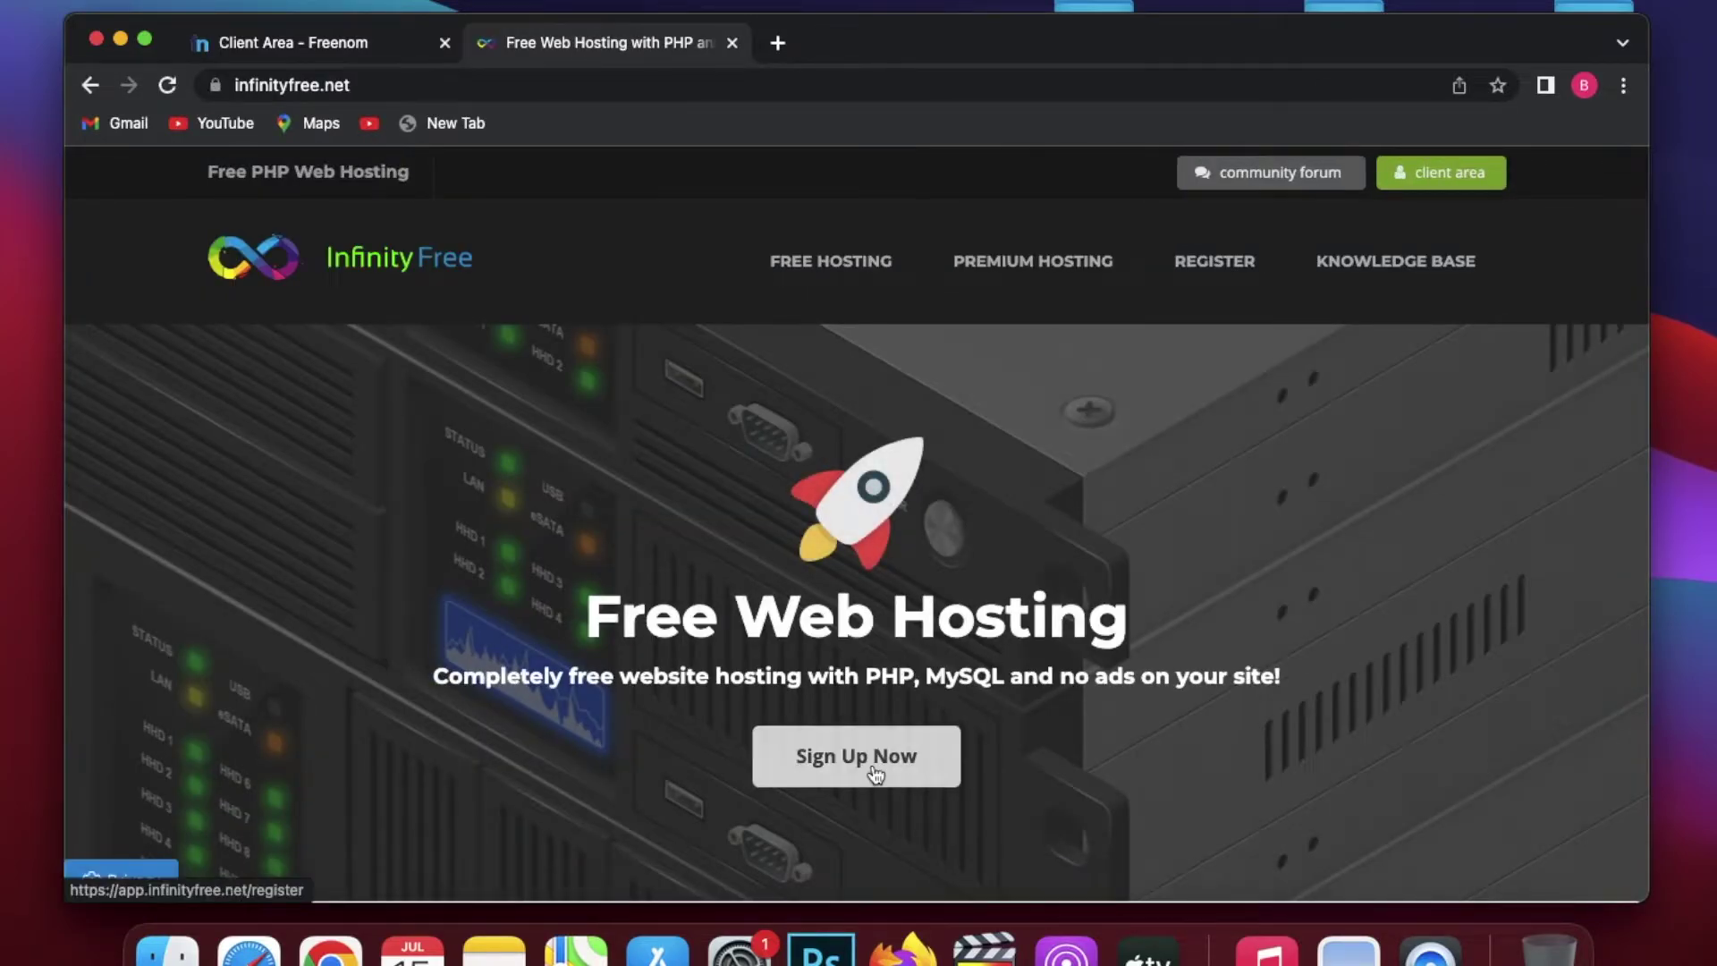
left_click(875, 769)
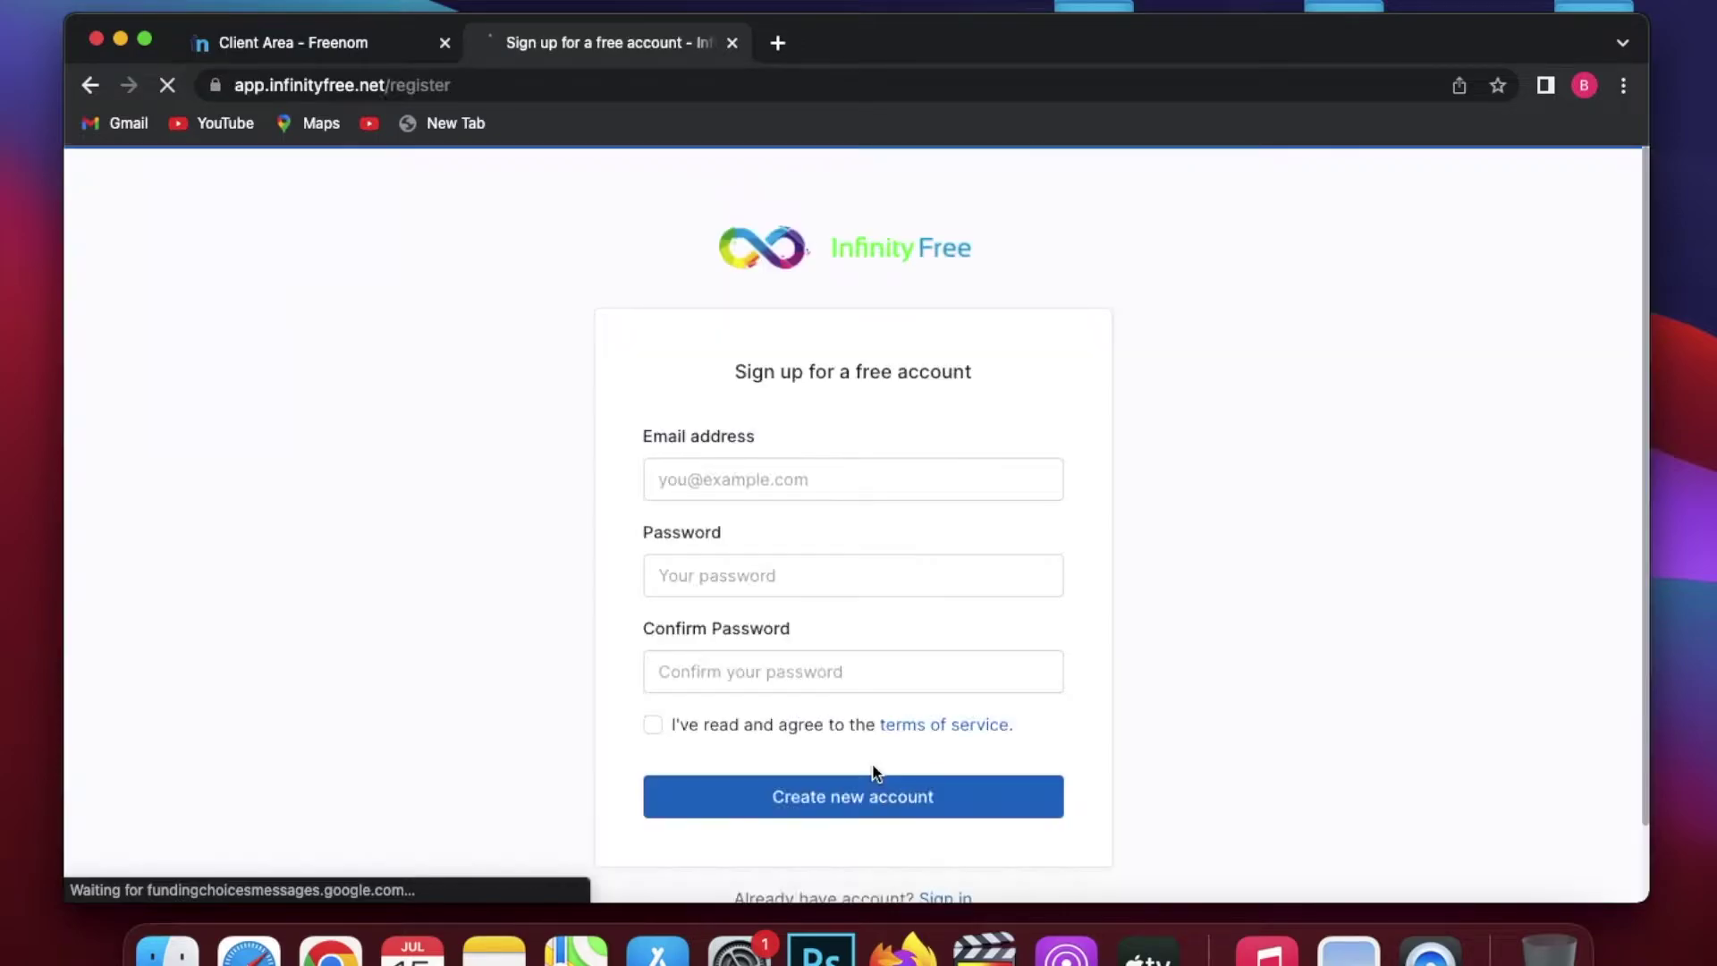
Step: Fill in the sign-up form's e-mail address, password and password confirmation, capturing a screenshot of the screen along the way
left_click(938, 478)
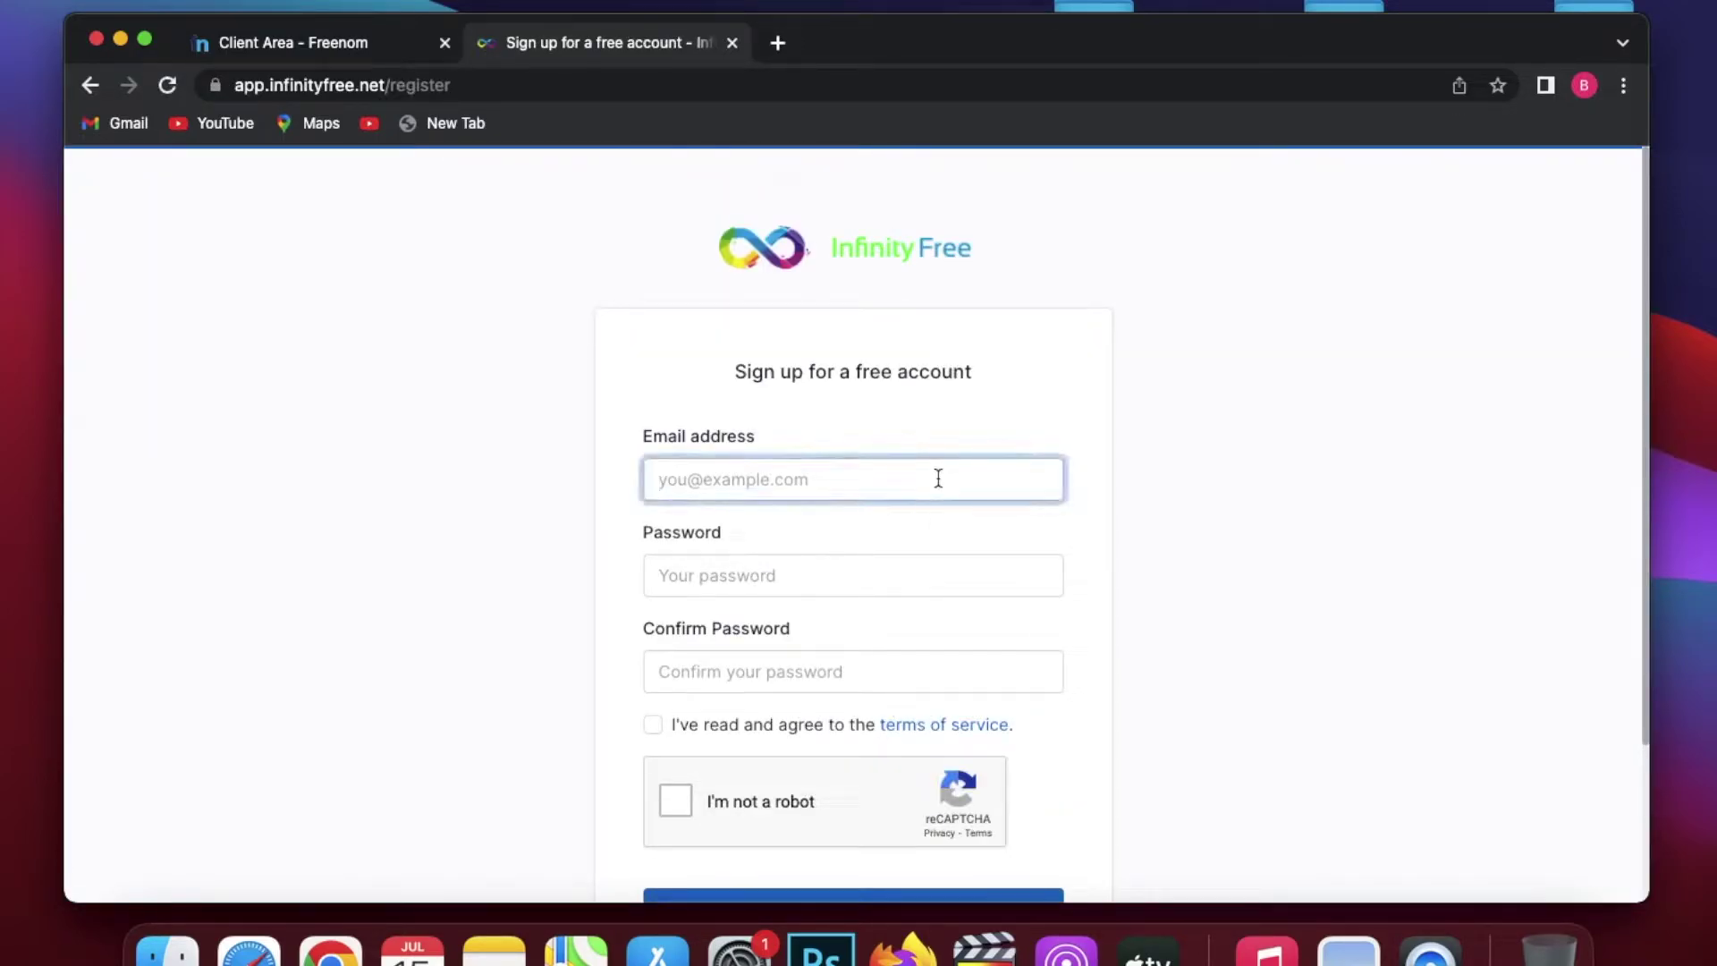
type("b")
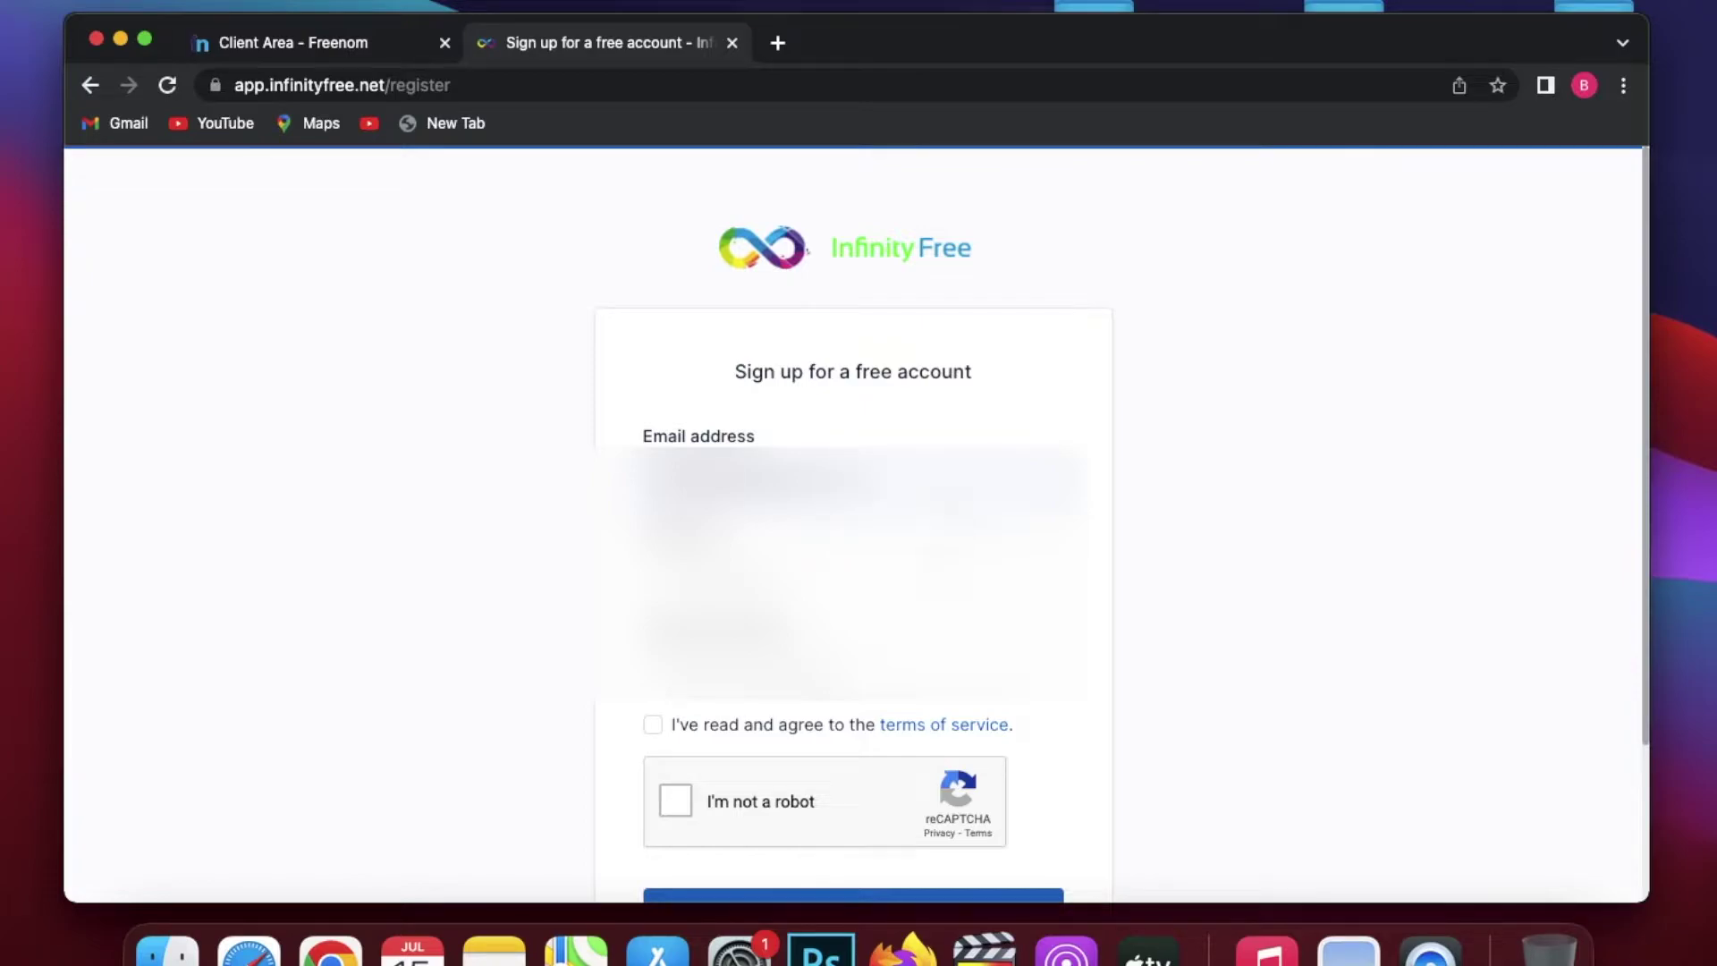
left_click(850, 586)
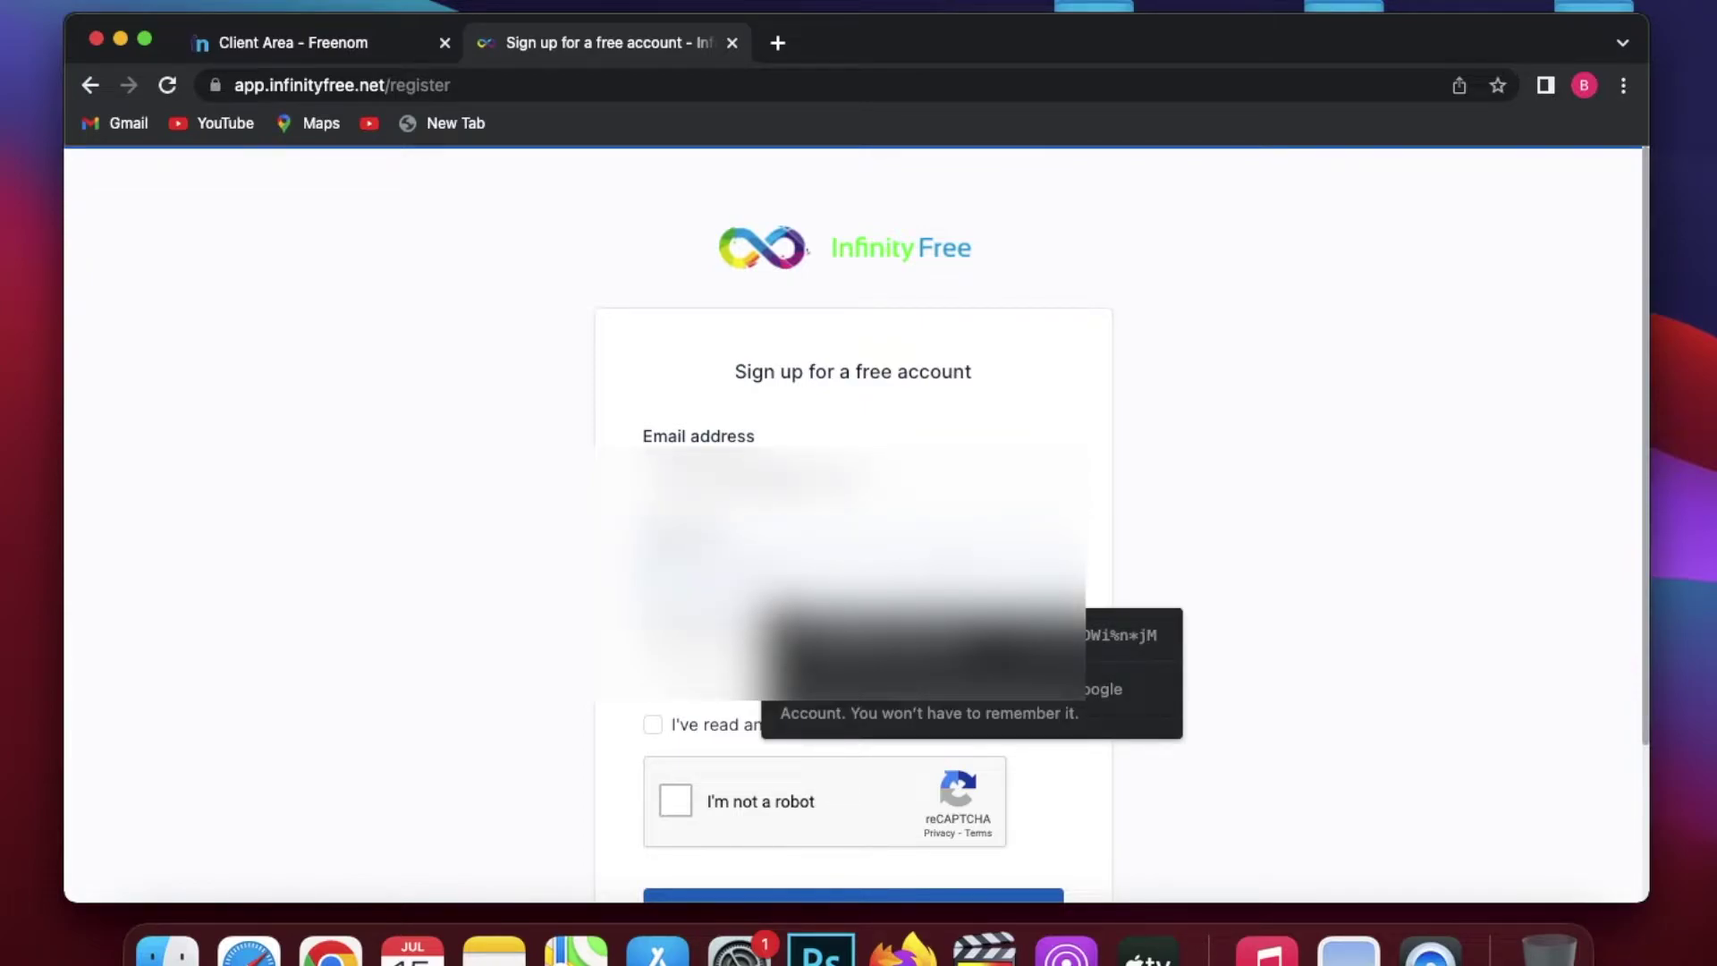
key("super+shift+3")
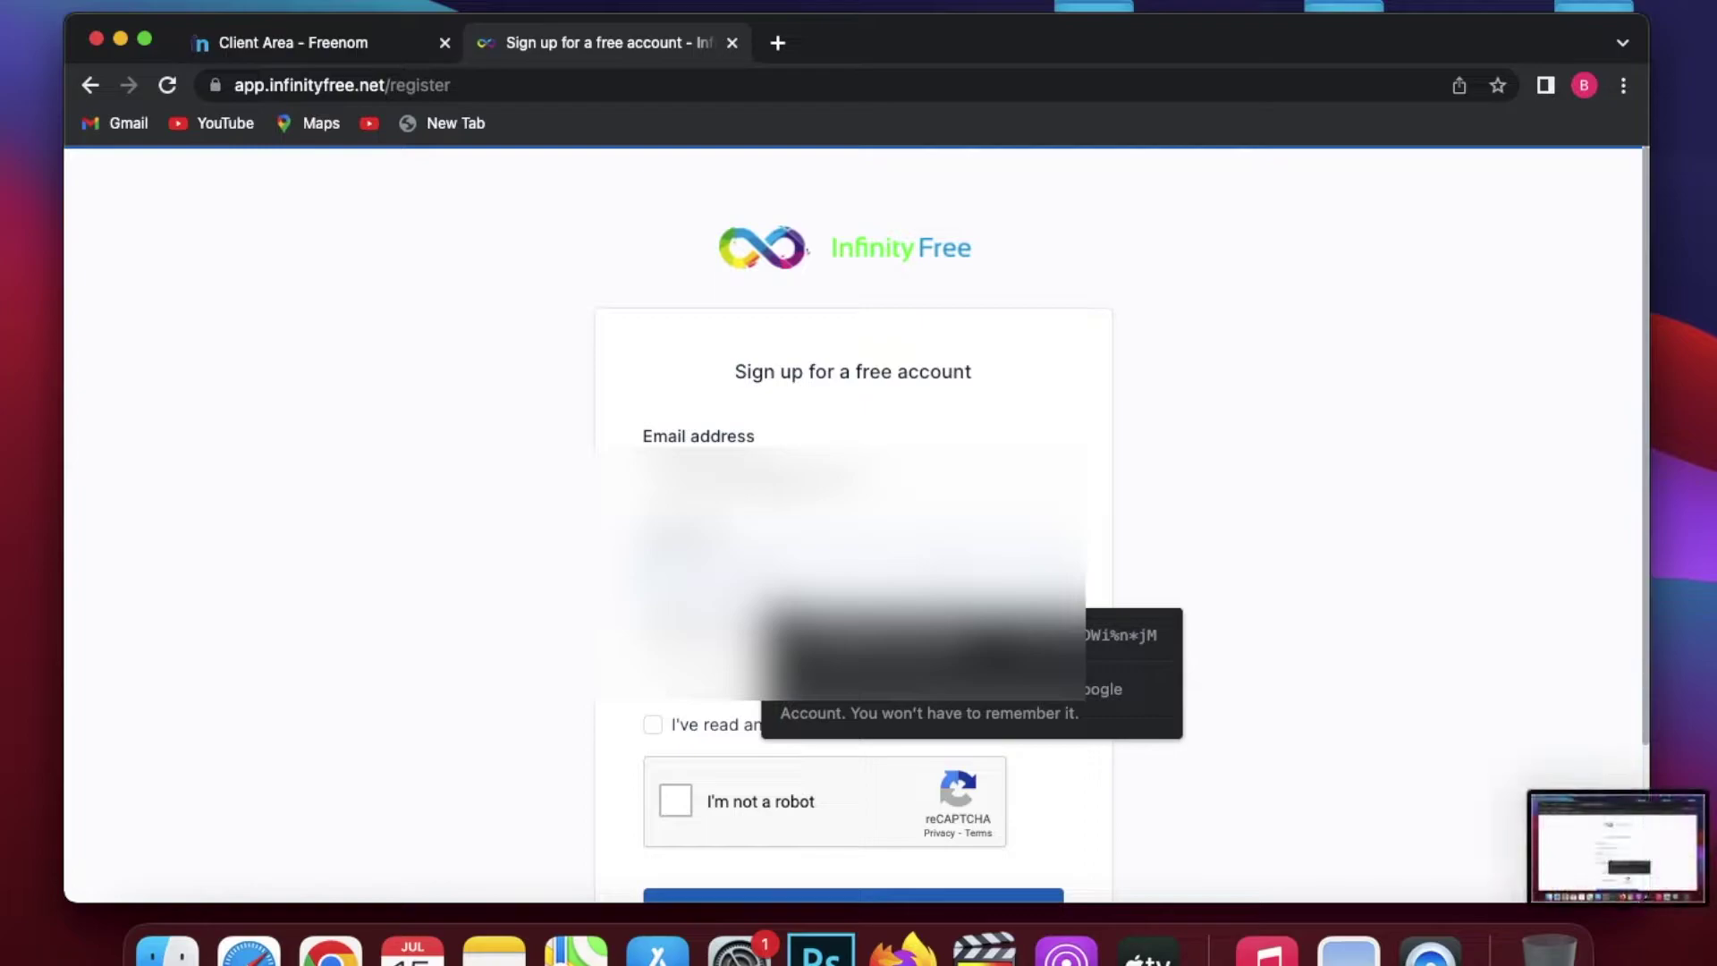
key("Tab")
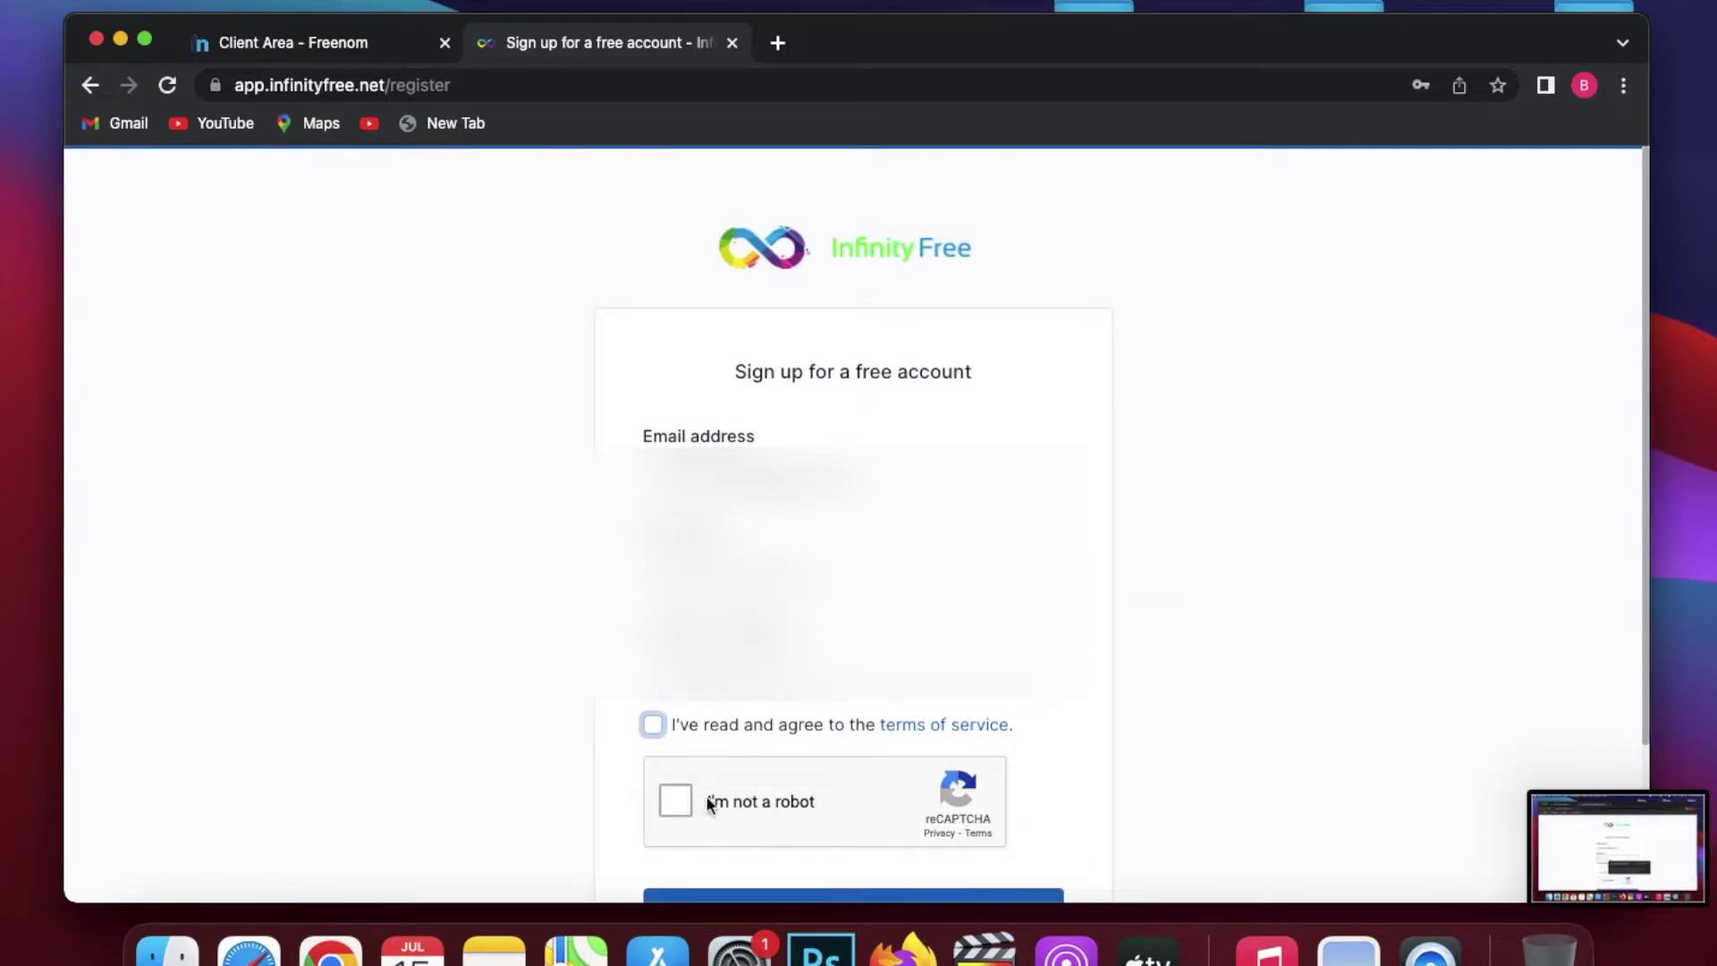
Step: Complete the robot check, agree to the terms of service and create the new InfinityFree account
left_click(679, 800)
left_click(652, 724)
scroll(1008, 816, "down", 2)
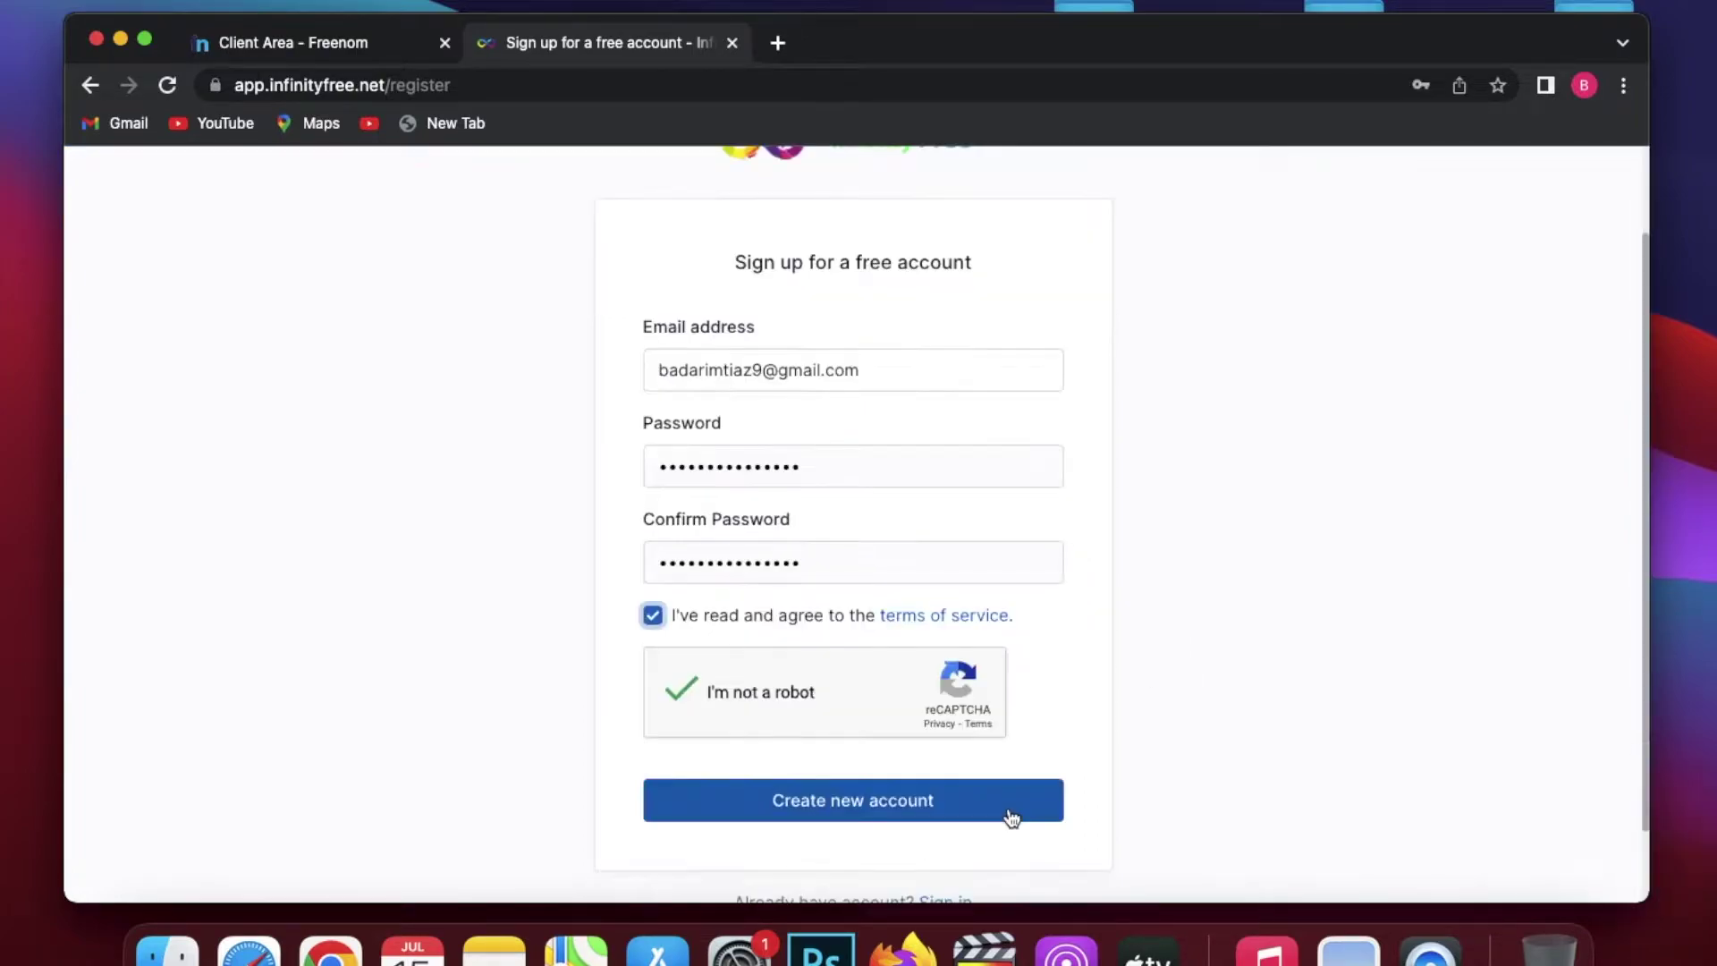
left_click(1008, 816)
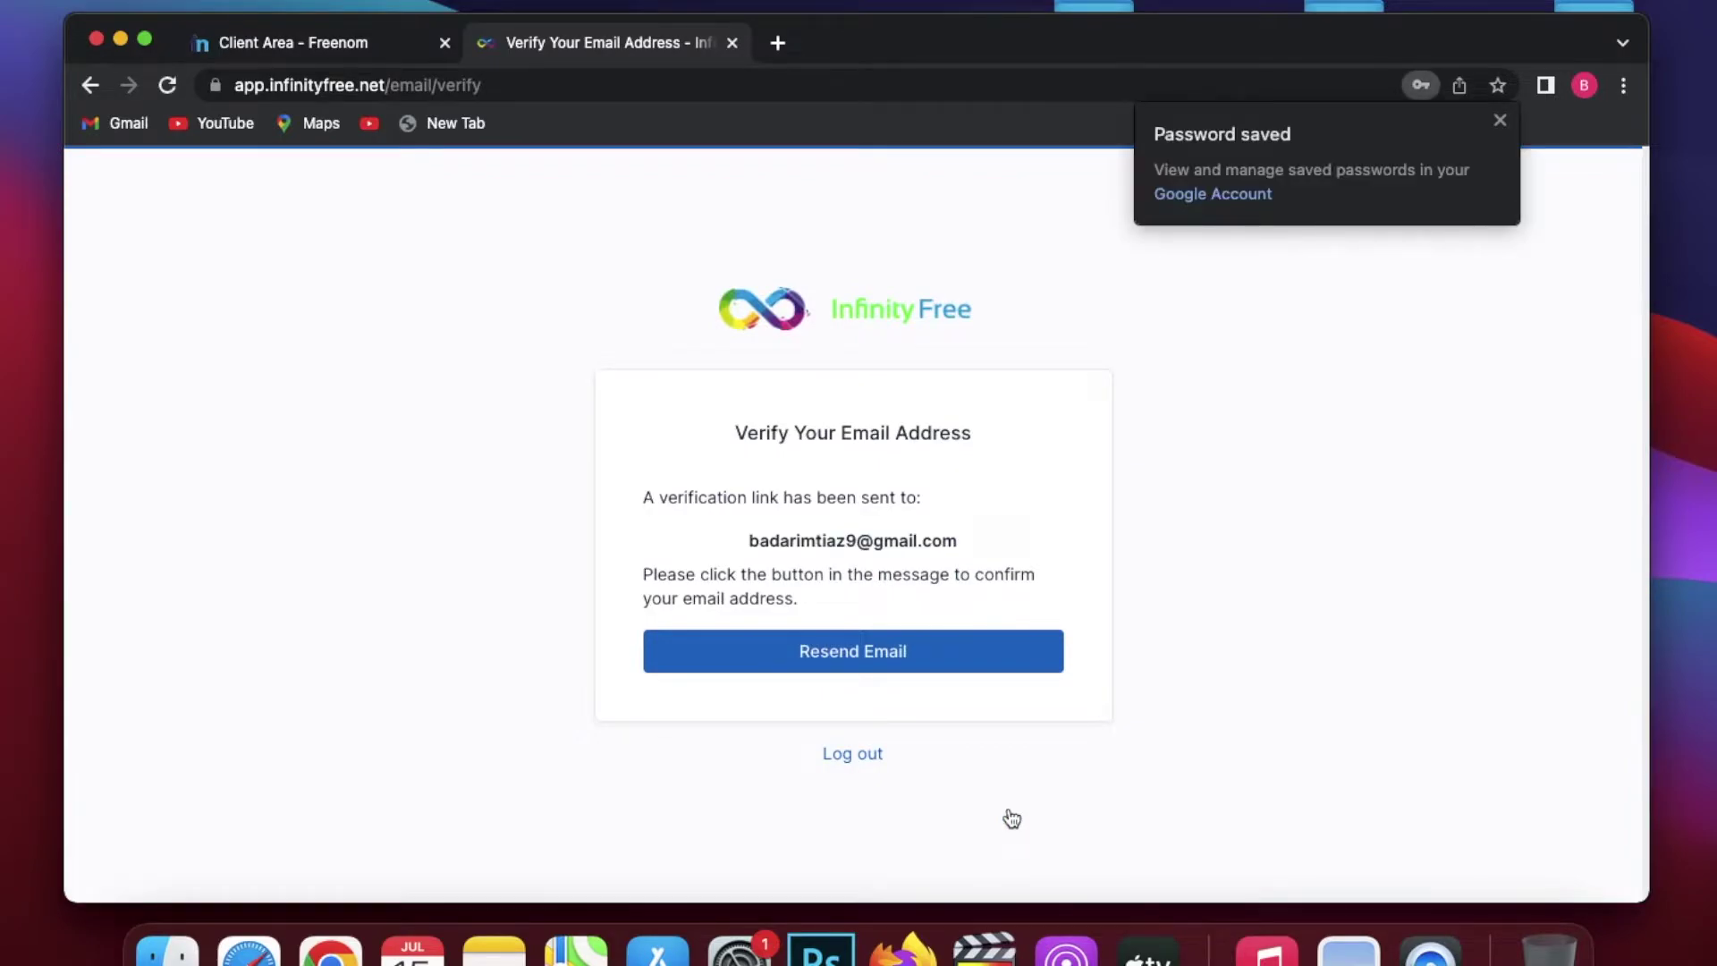
Step: Open gmail.com in a new browser tab to reach the verification e-mail
left_click(777, 42)
type("gmail.com")
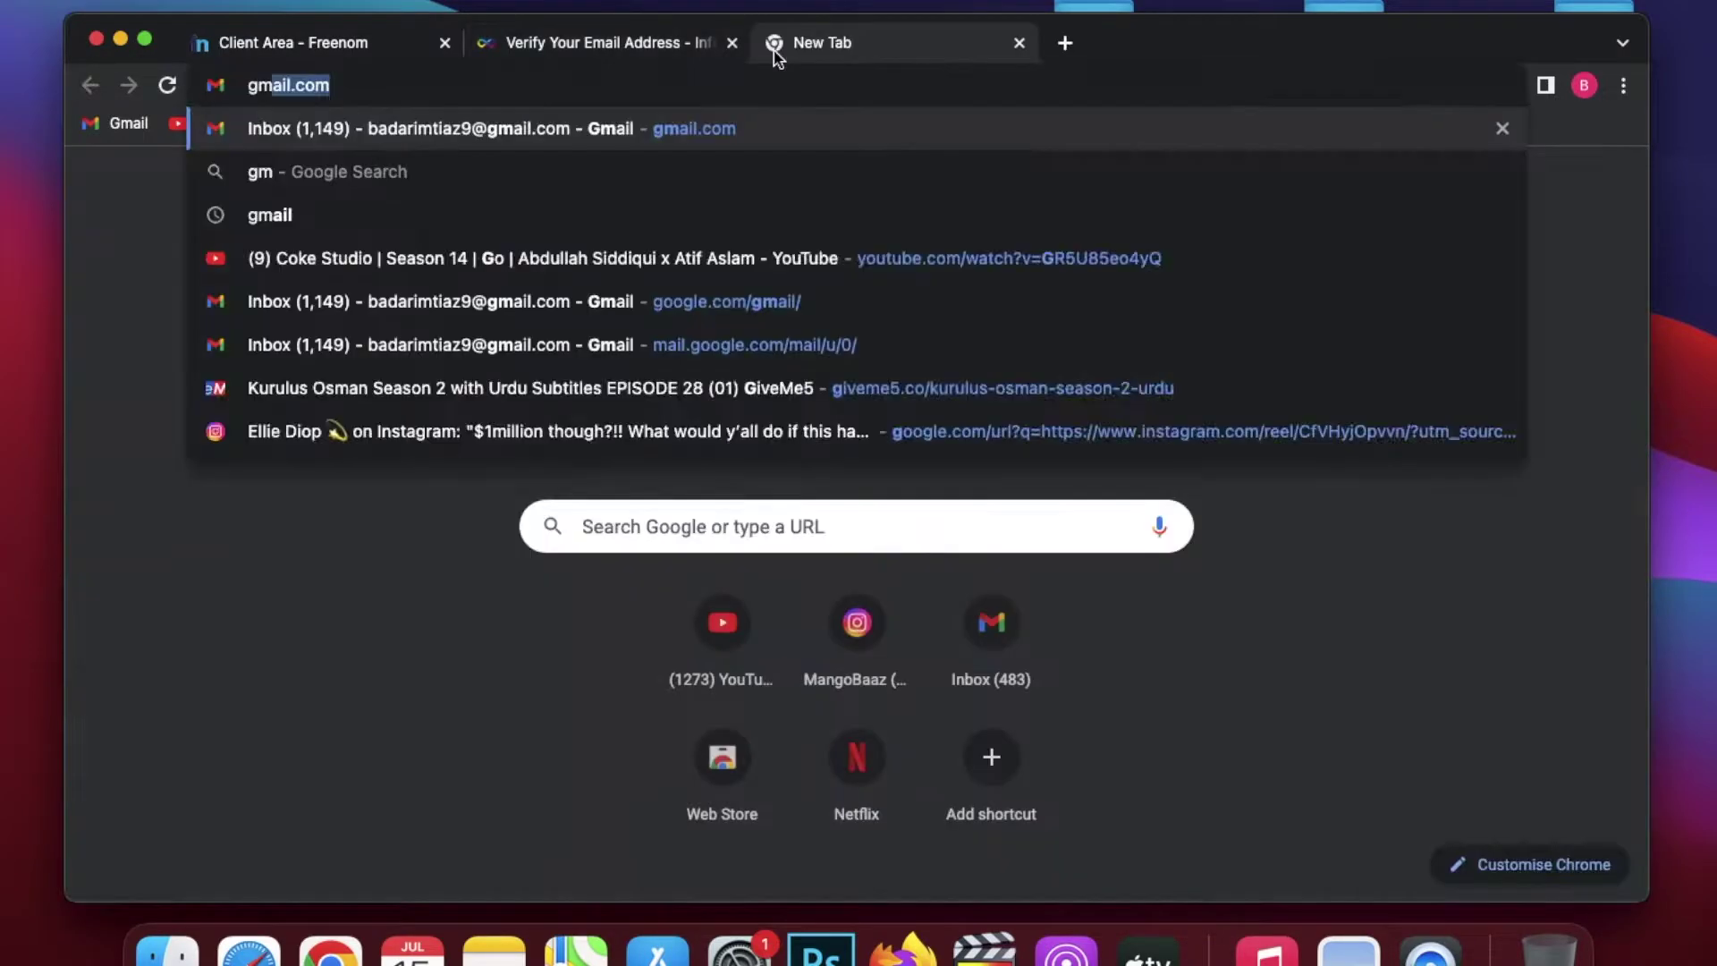
key("Return")
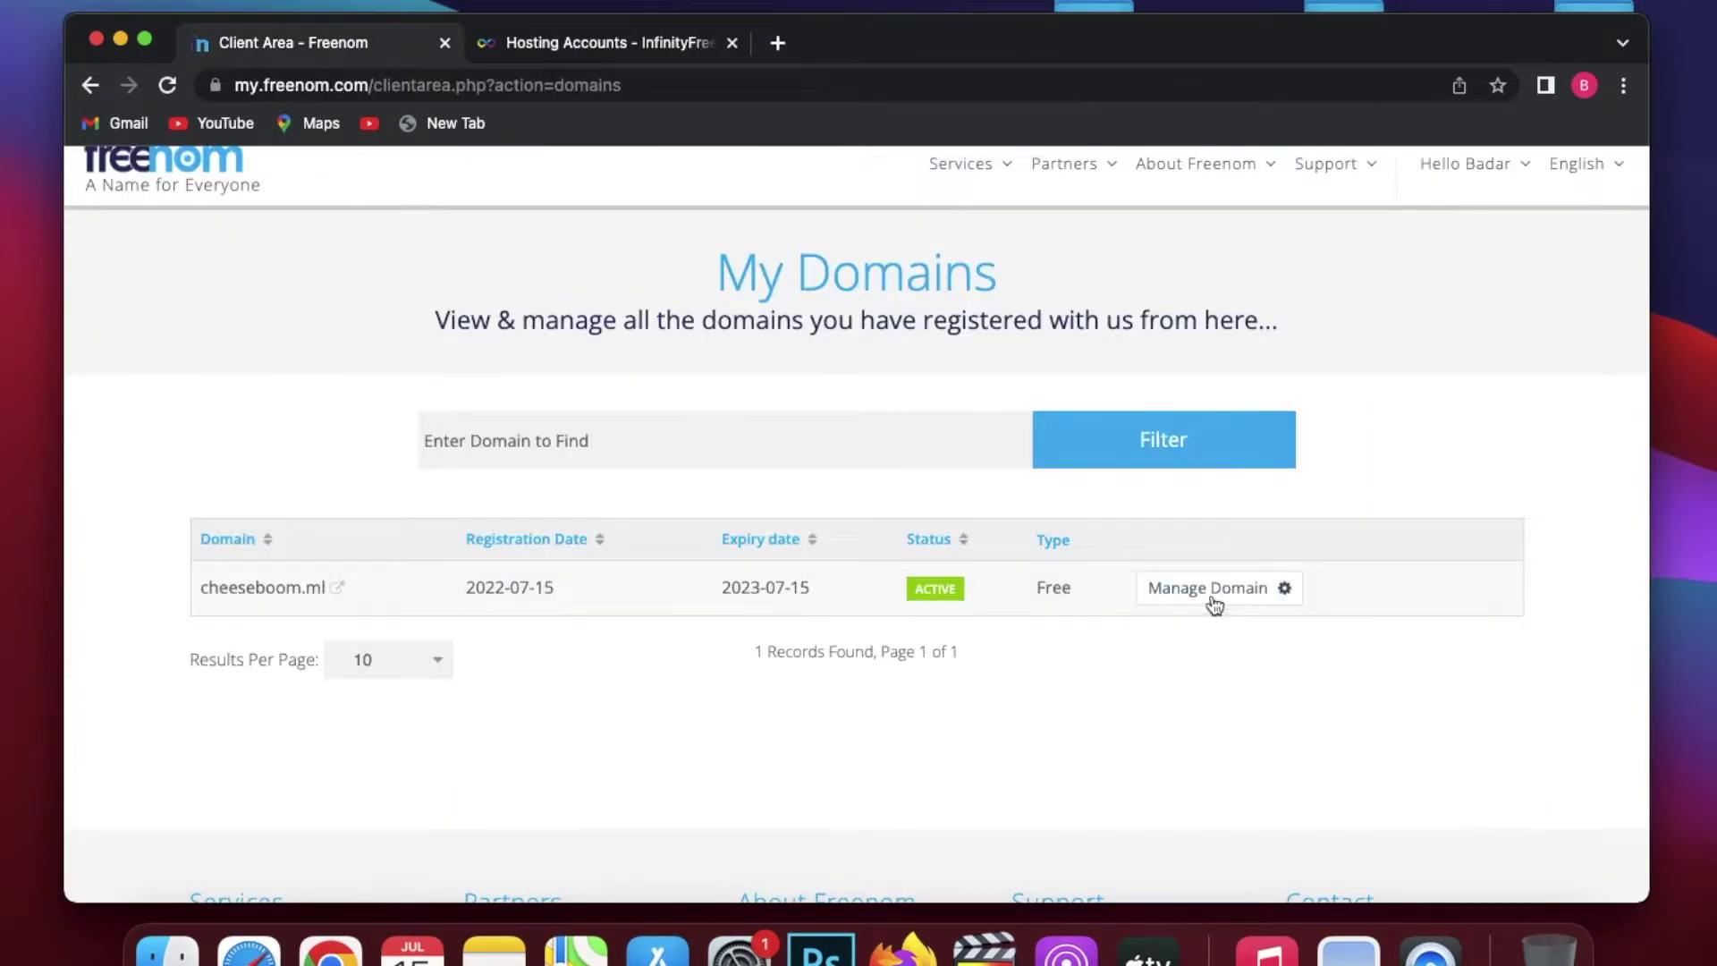
Step: Open the nameserver settings of cheeseboom.ml in Freenom and select the use of custom nameservers
left_click(1218, 603)
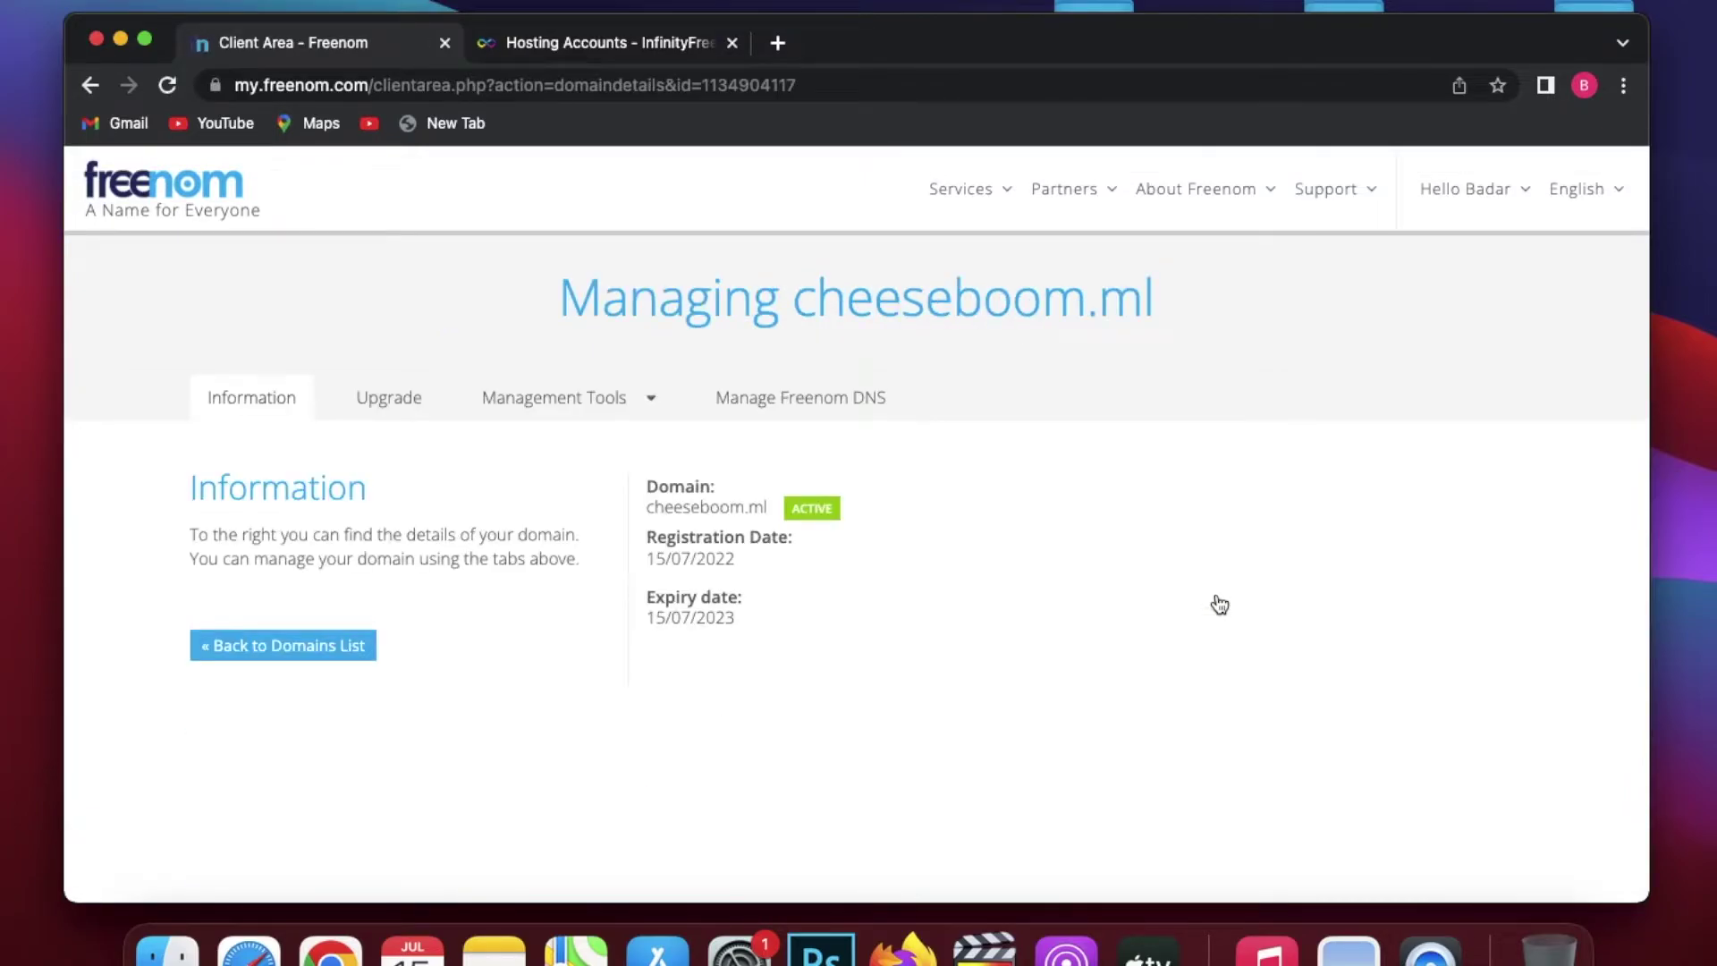
left_click(603, 404)
left_click(601, 448)
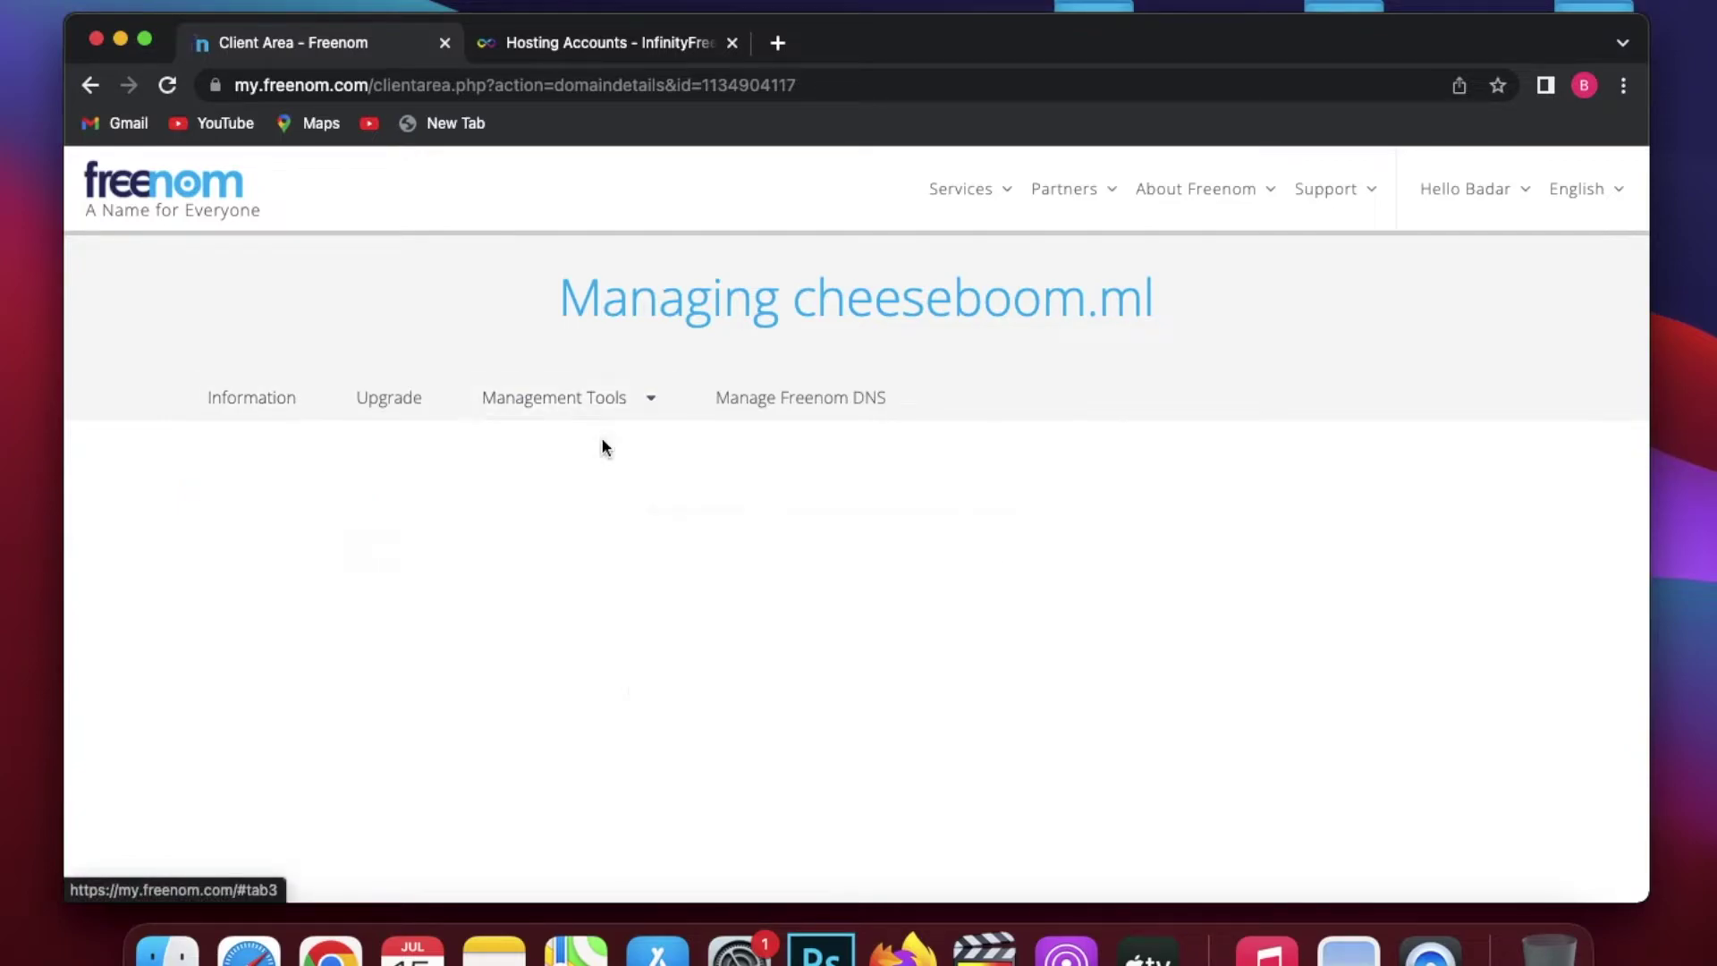
left_click(655, 561)
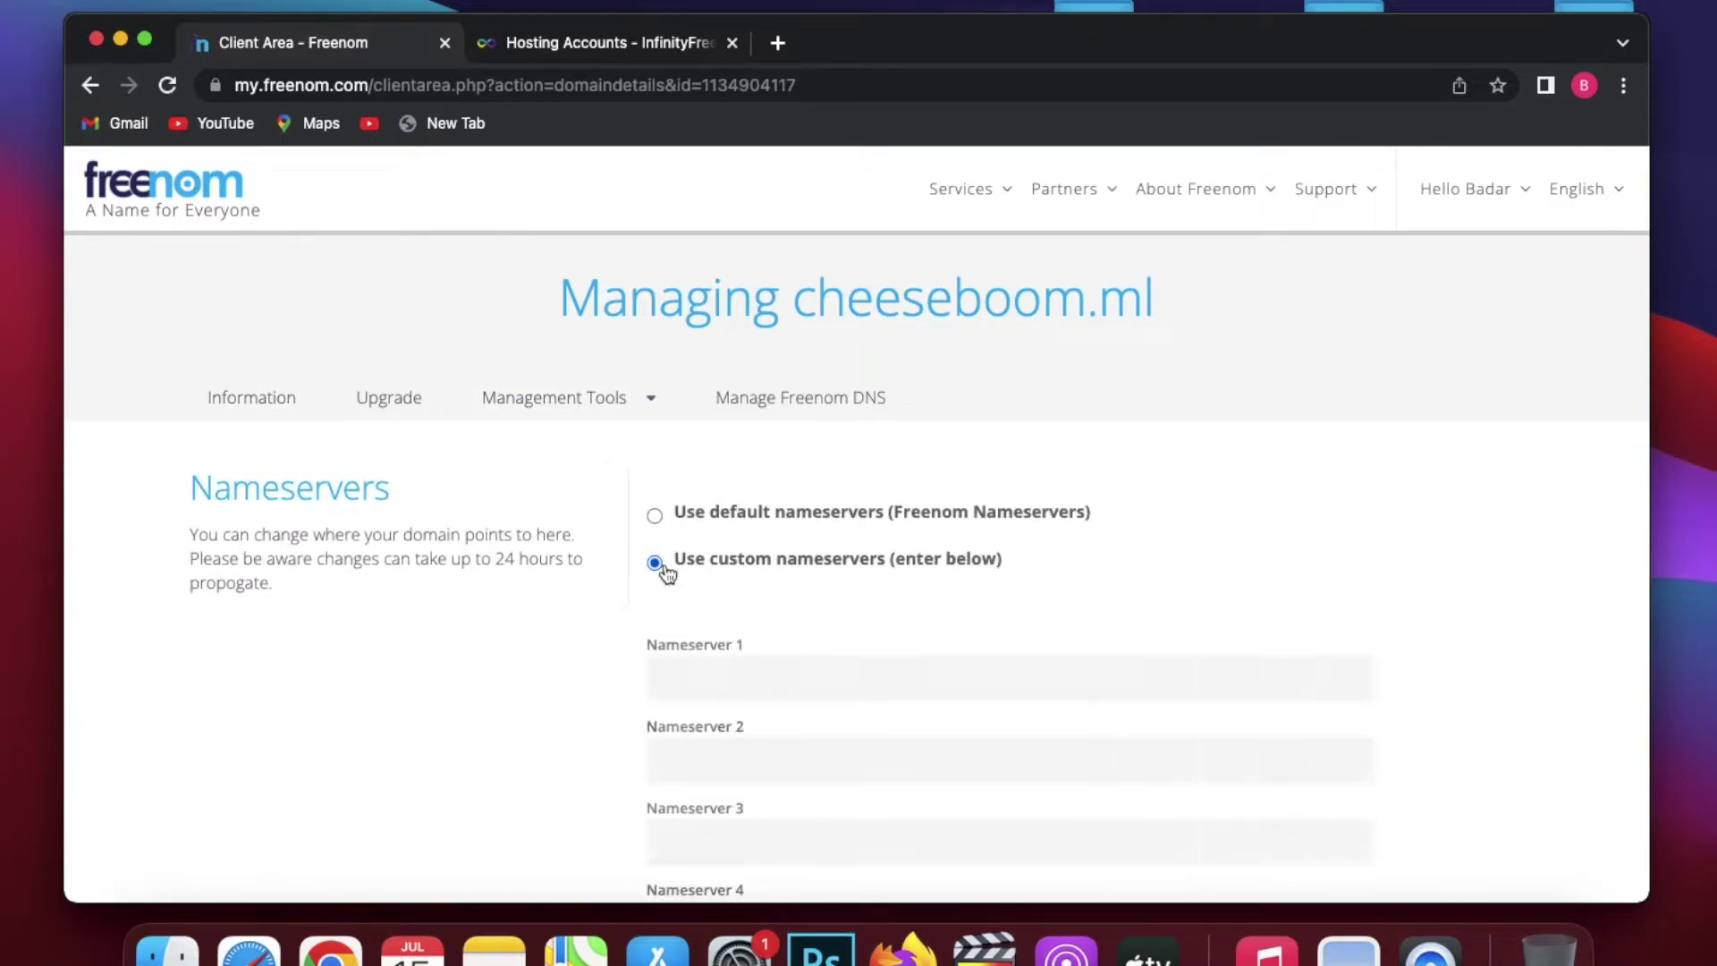
Step: Look up the required nameservers in InfinityFree's forum article on adding your own domain and highlight them
scroll(706, 583, "down", 3)
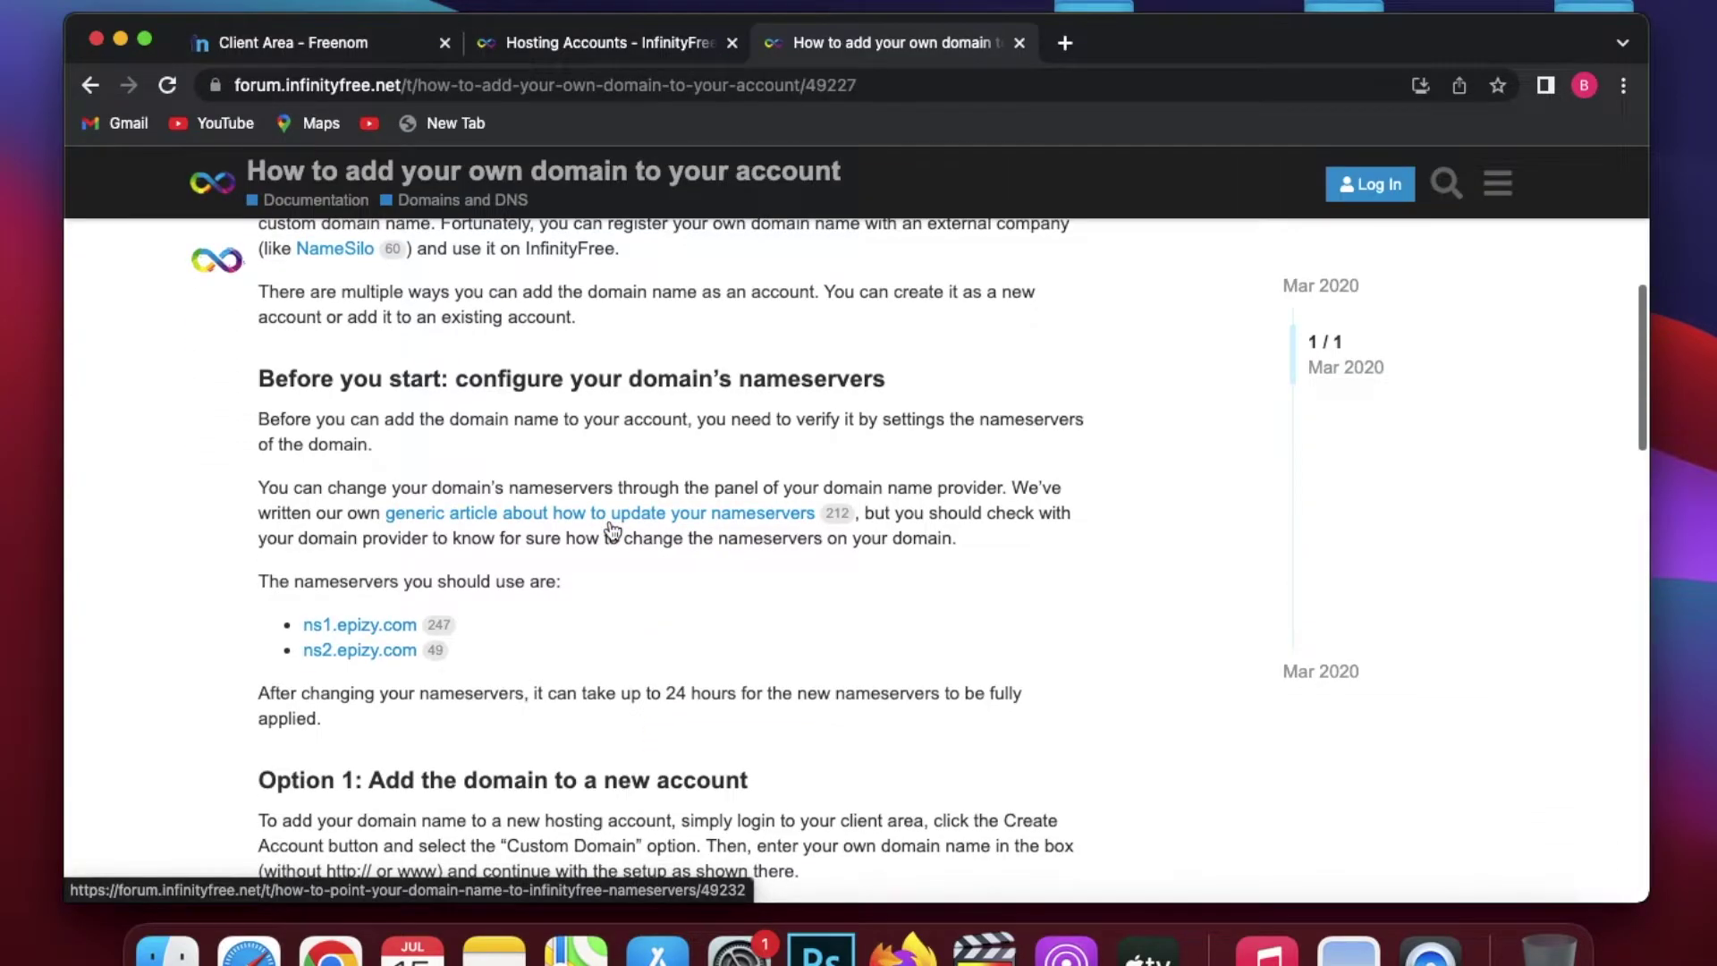
scroll(613, 530, "down", 1)
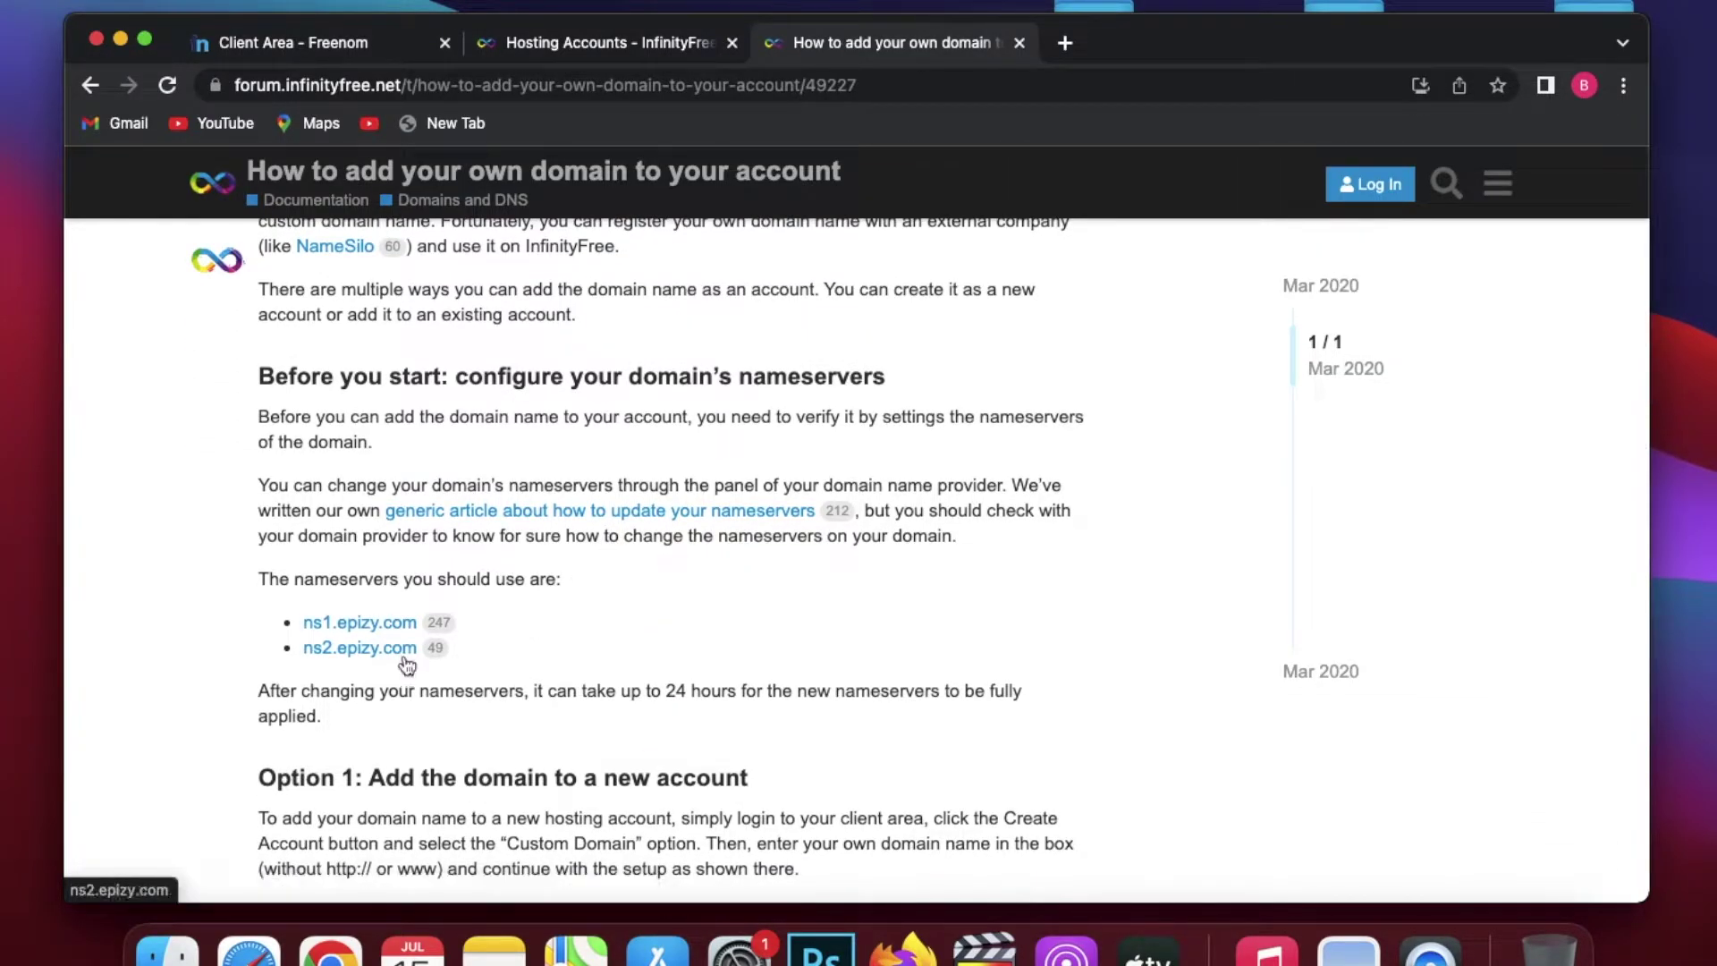
left_click_drag(300, 604, 424, 656)
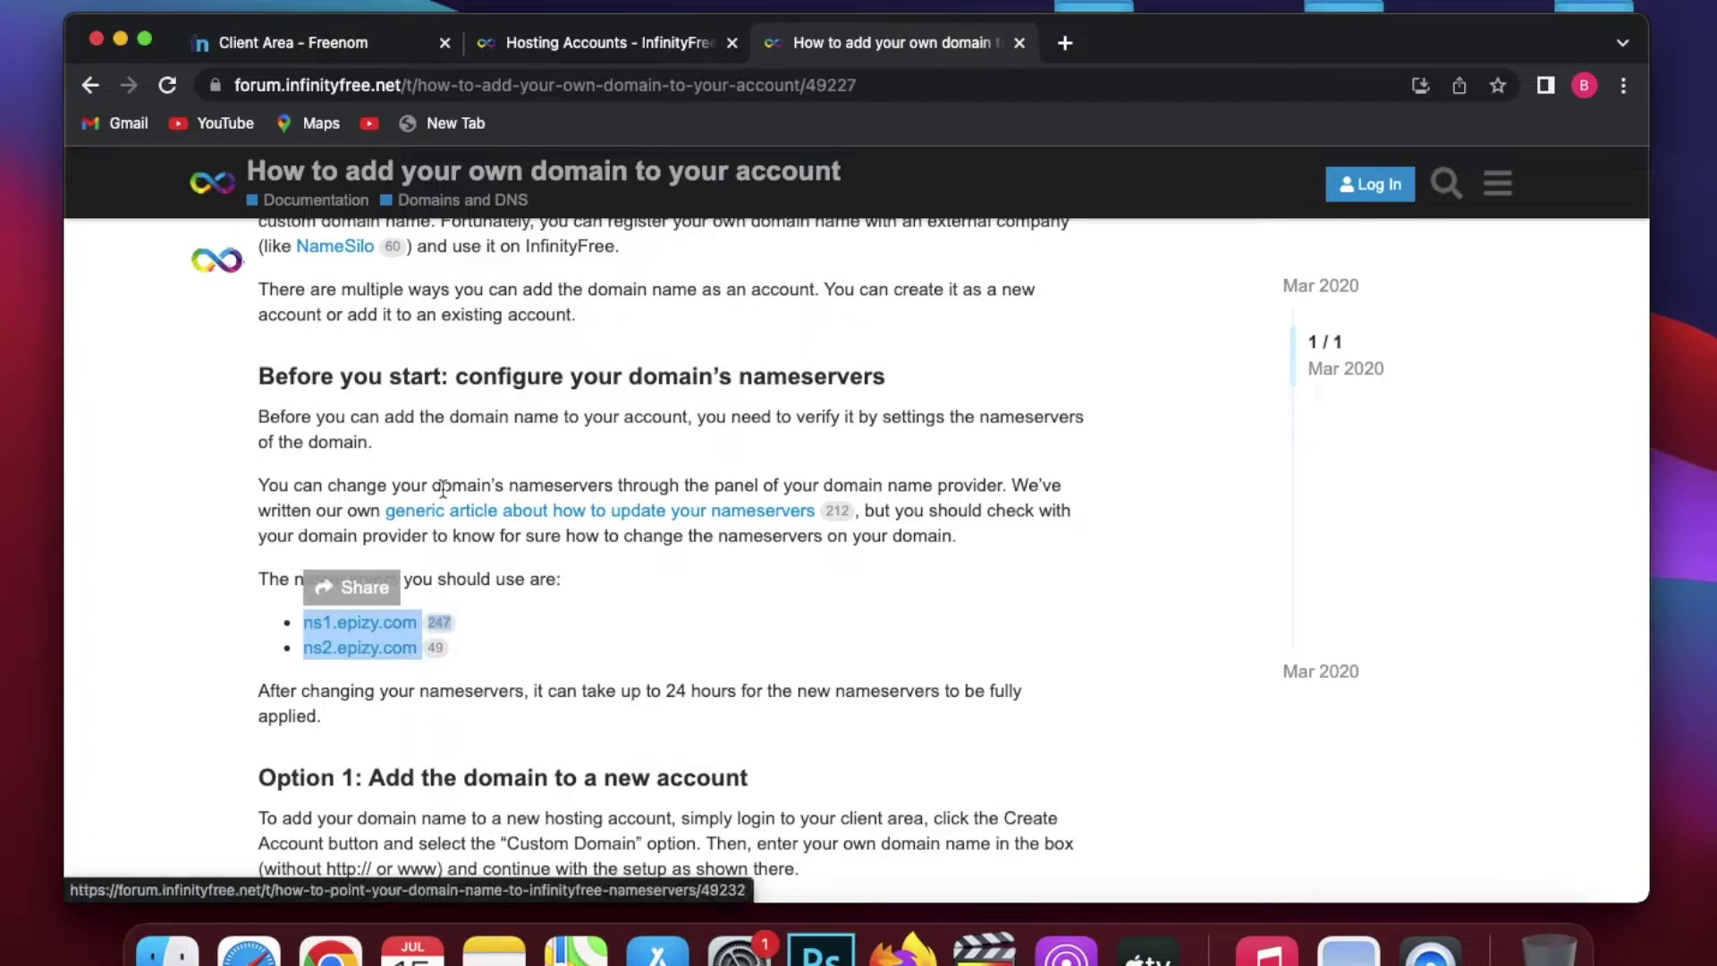
Step: Set the custom nameservers of cheeseboom.ml to ns1.epizy.com and ns2.epizy.com in Freenom and save the change
left_click(304, 45)
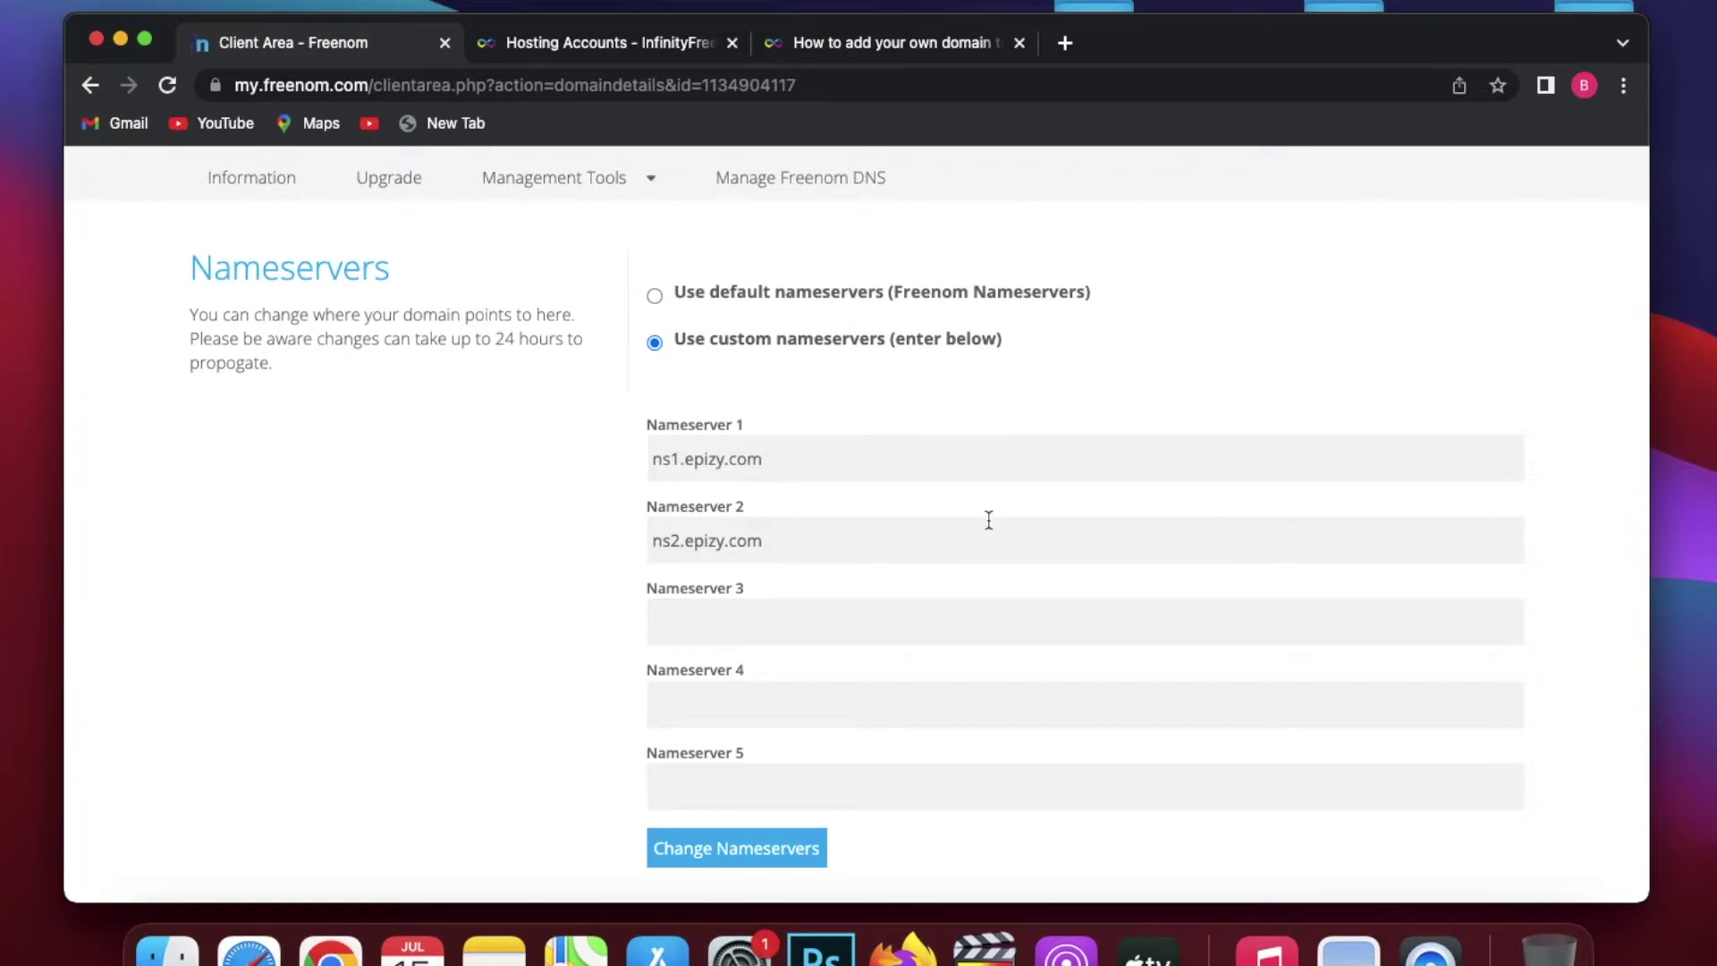
scroll(988, 519, "down", 1)
left_click(946, 523)
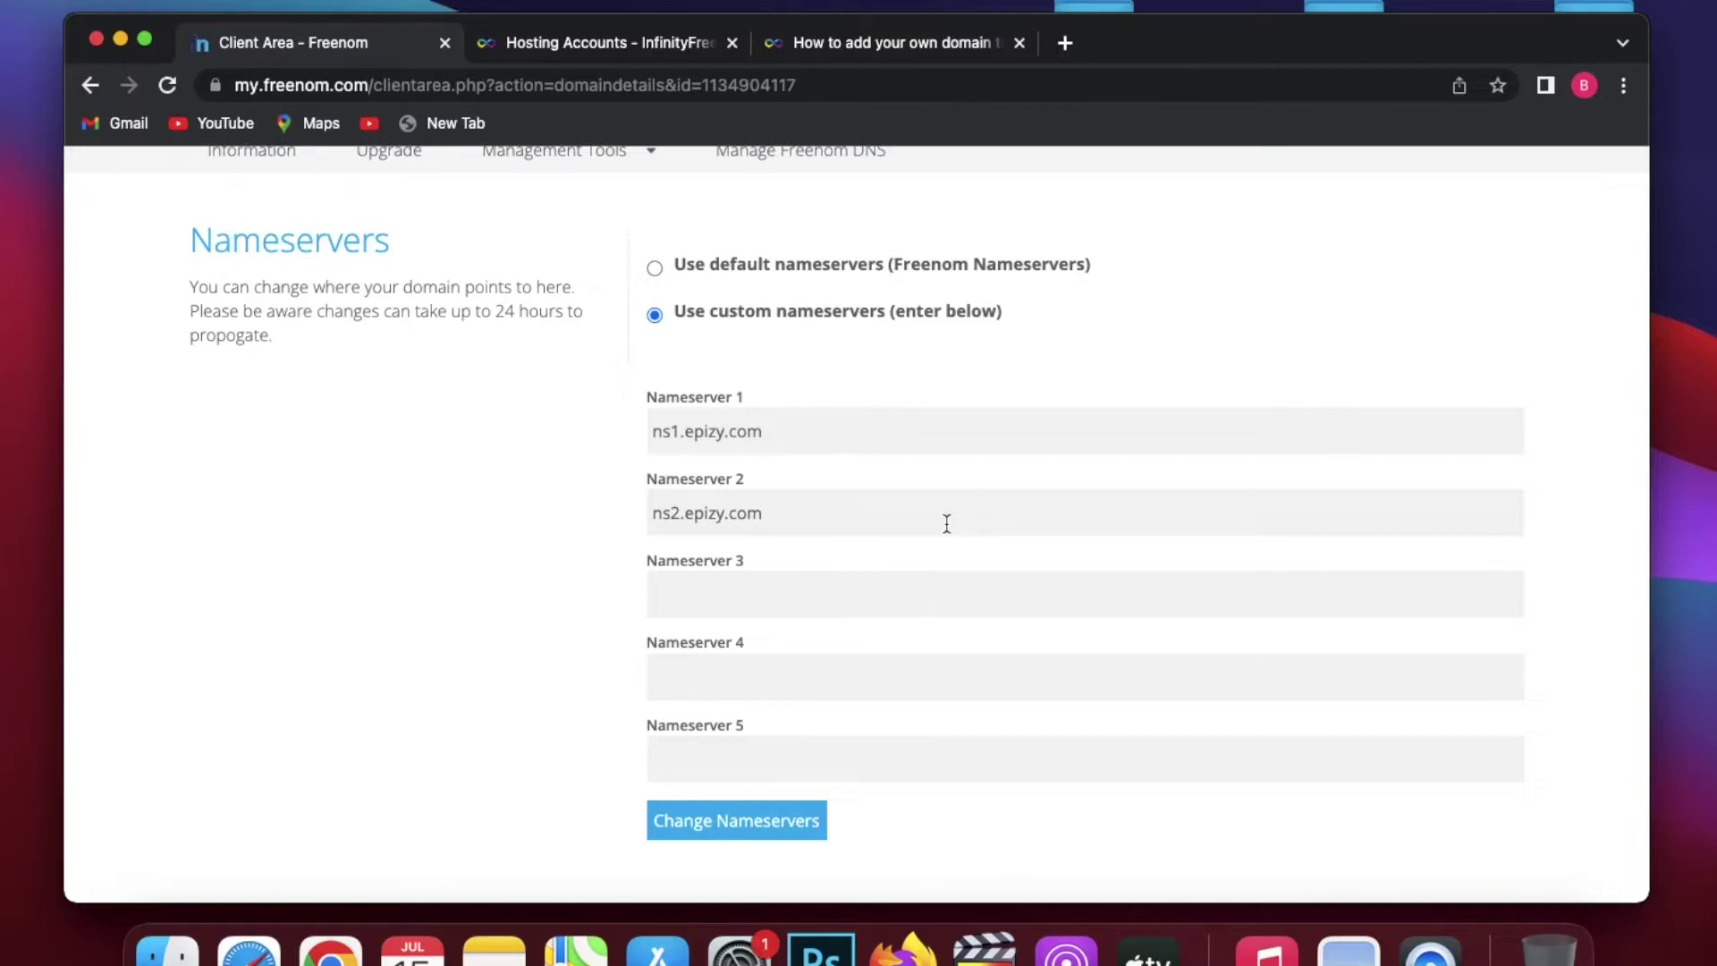
left_click(726, 820)
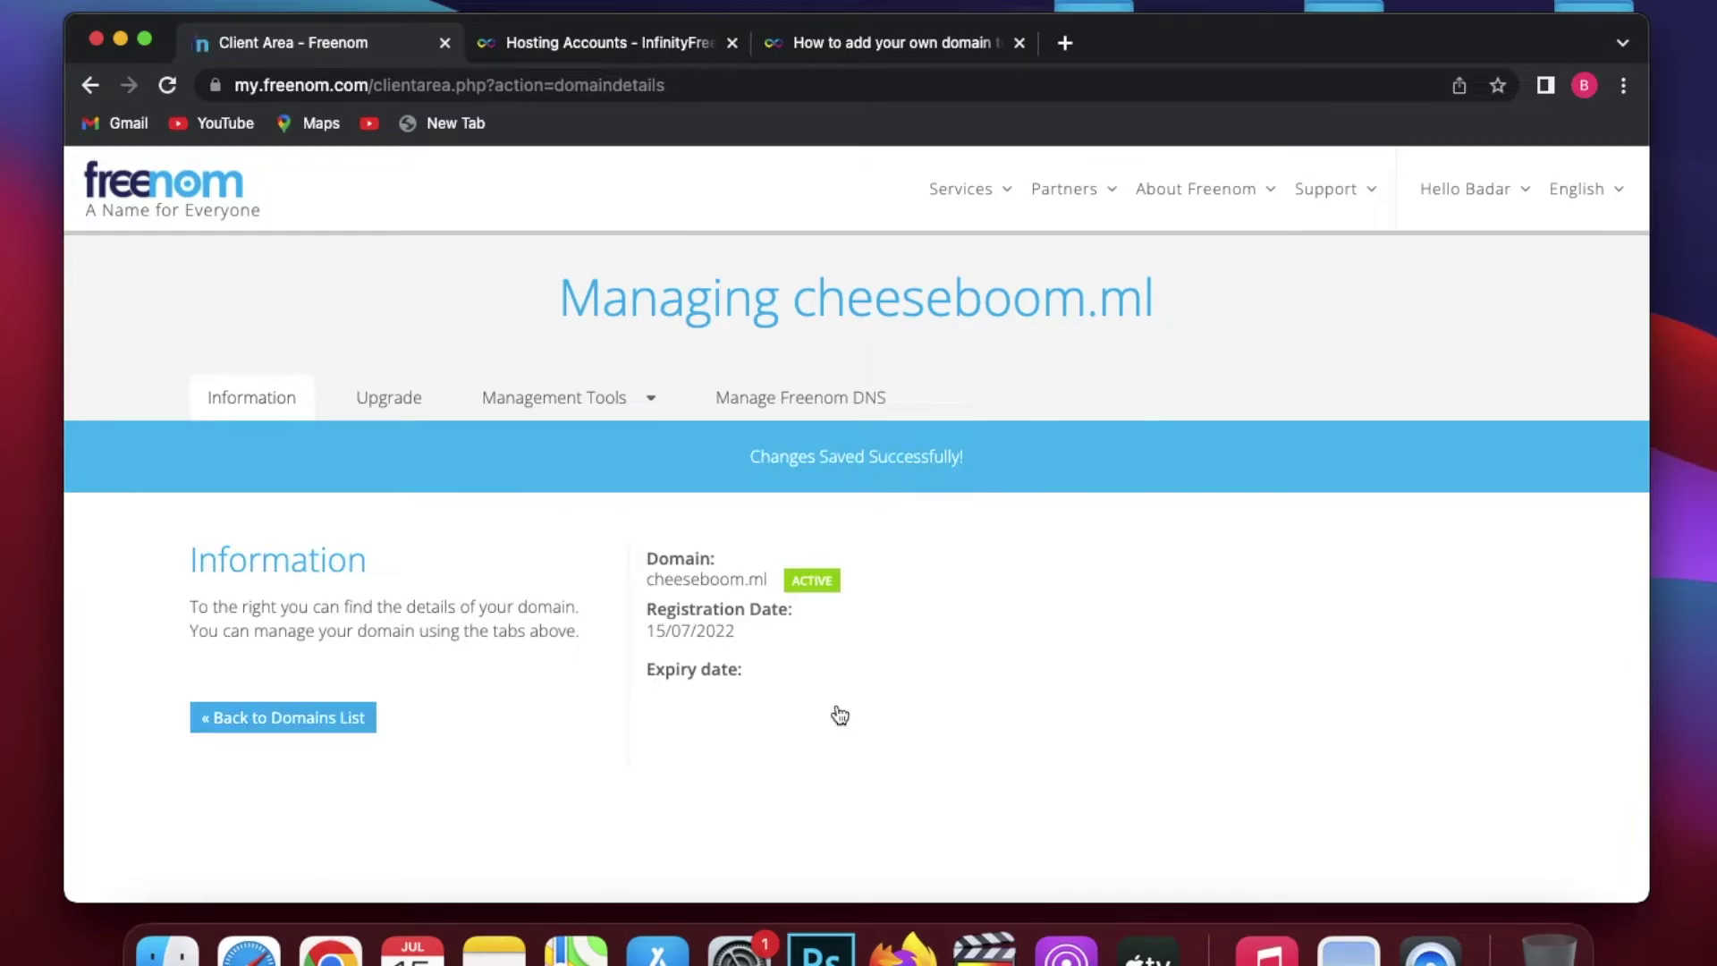
Step: Start creating a new InfinityFree hosting account and choose Custom Domain as the domain type
key("ctrl+Tab")
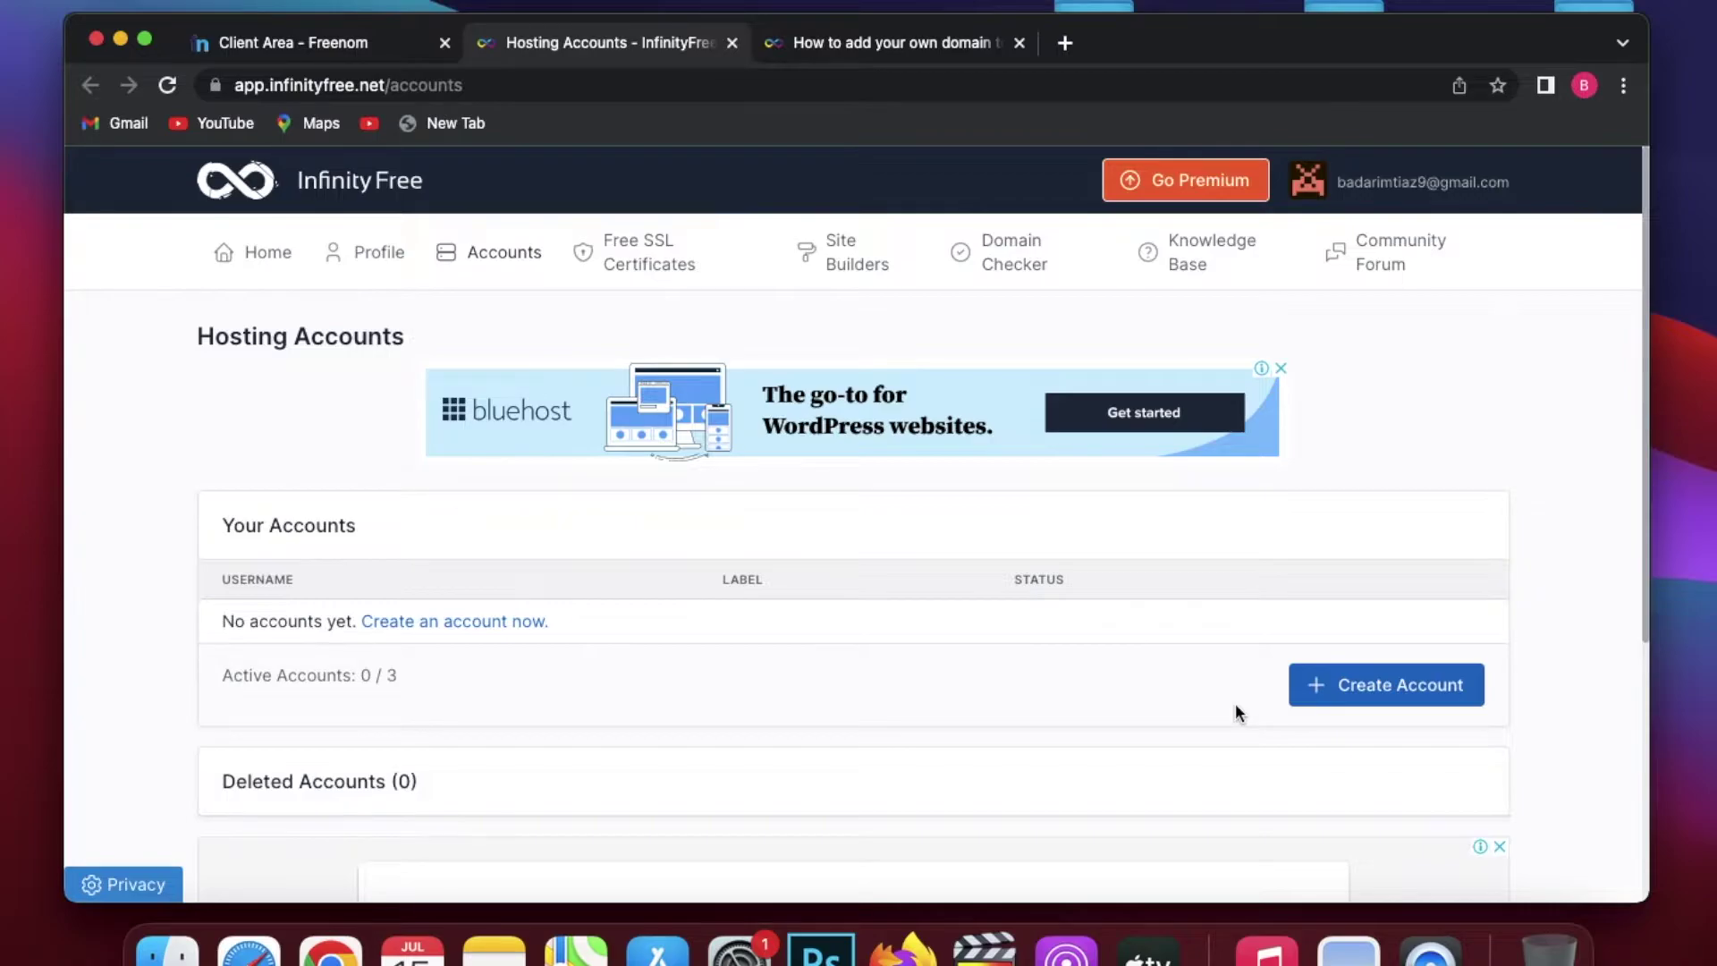
left_click(1301, 633)
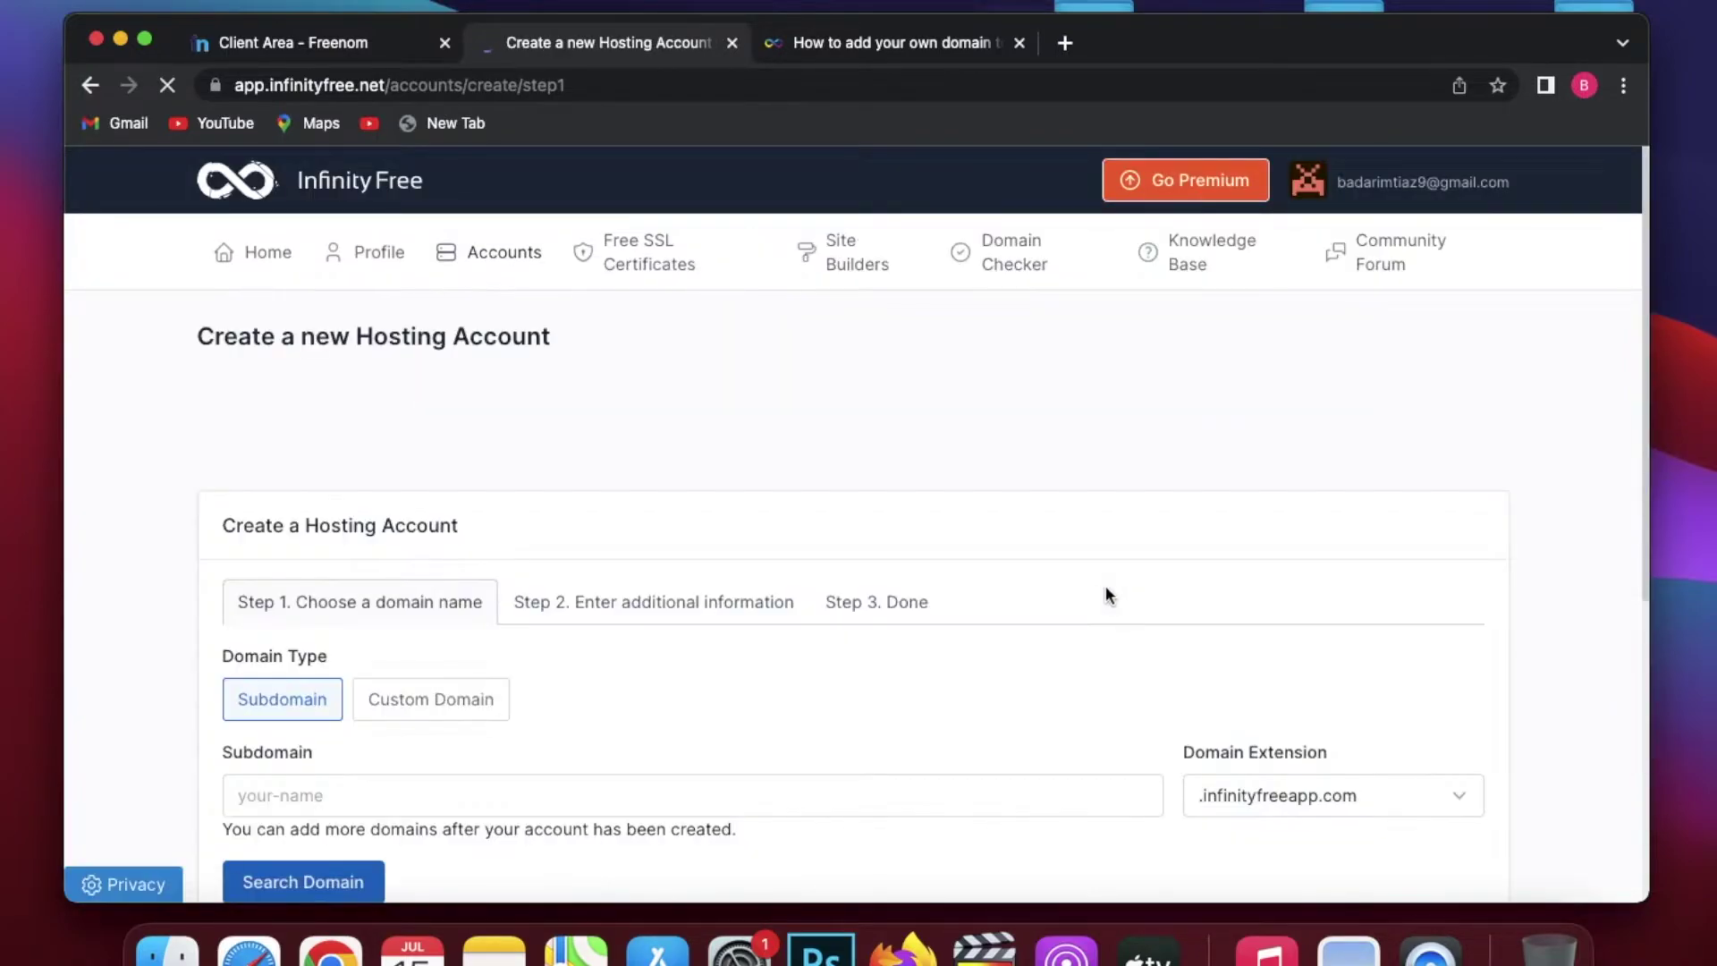
scroll(1074, 609, "down", 2)
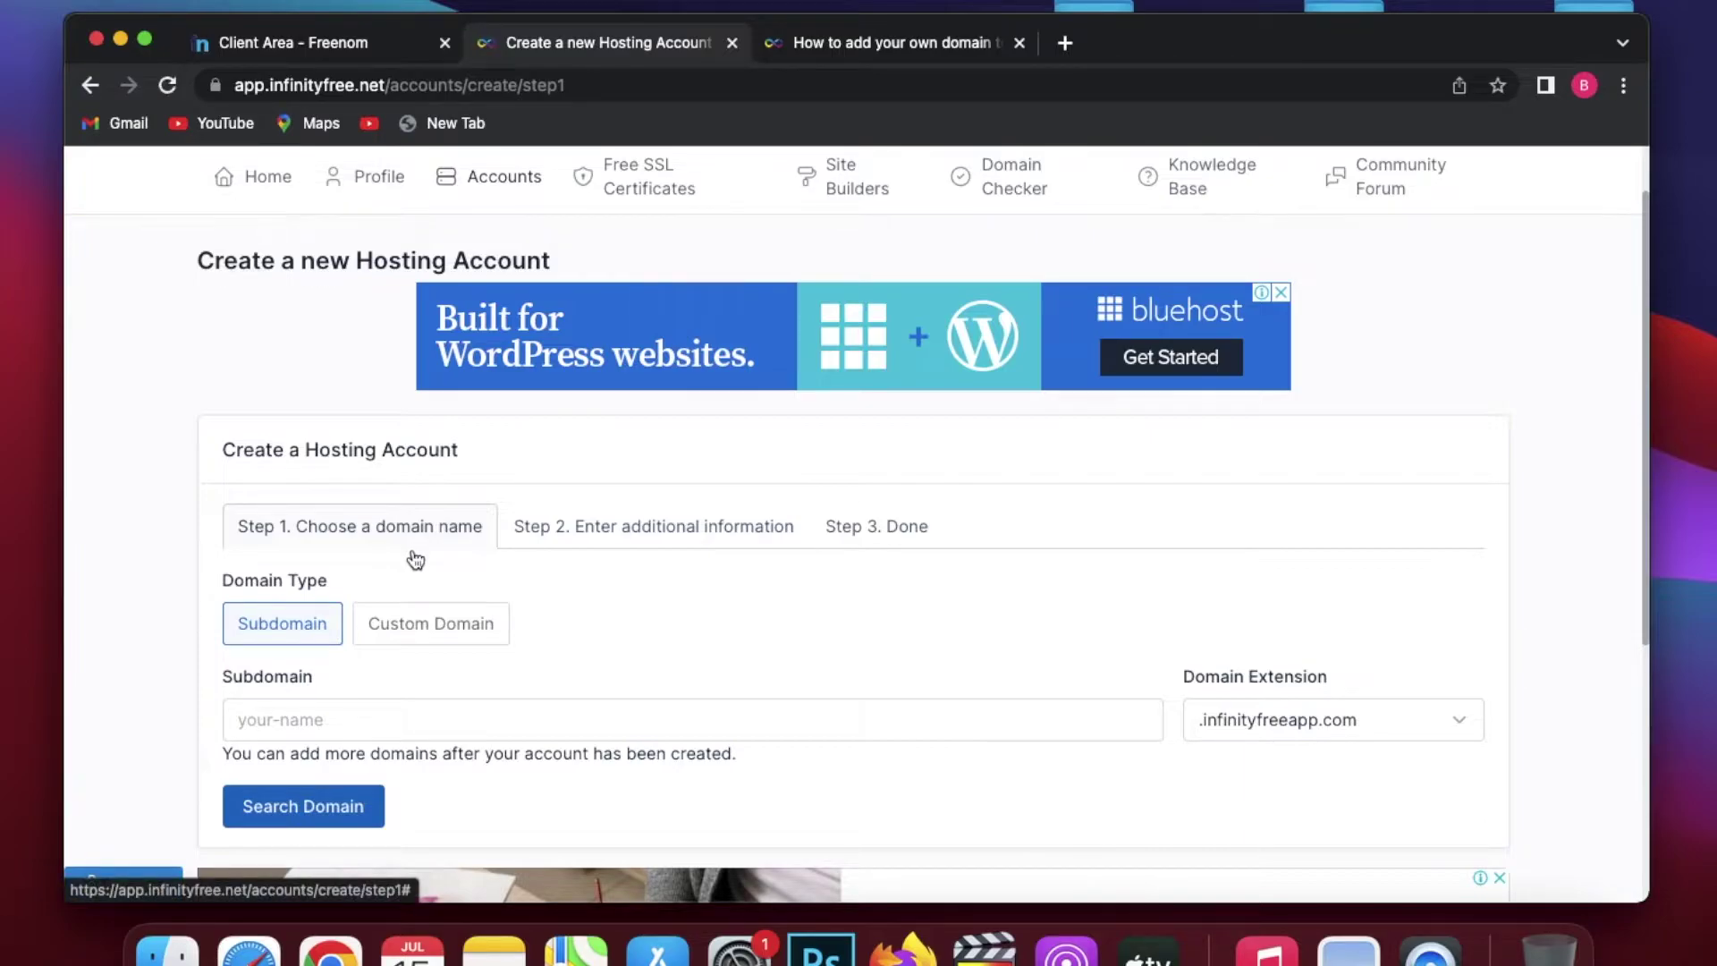
left_click(445, 625)
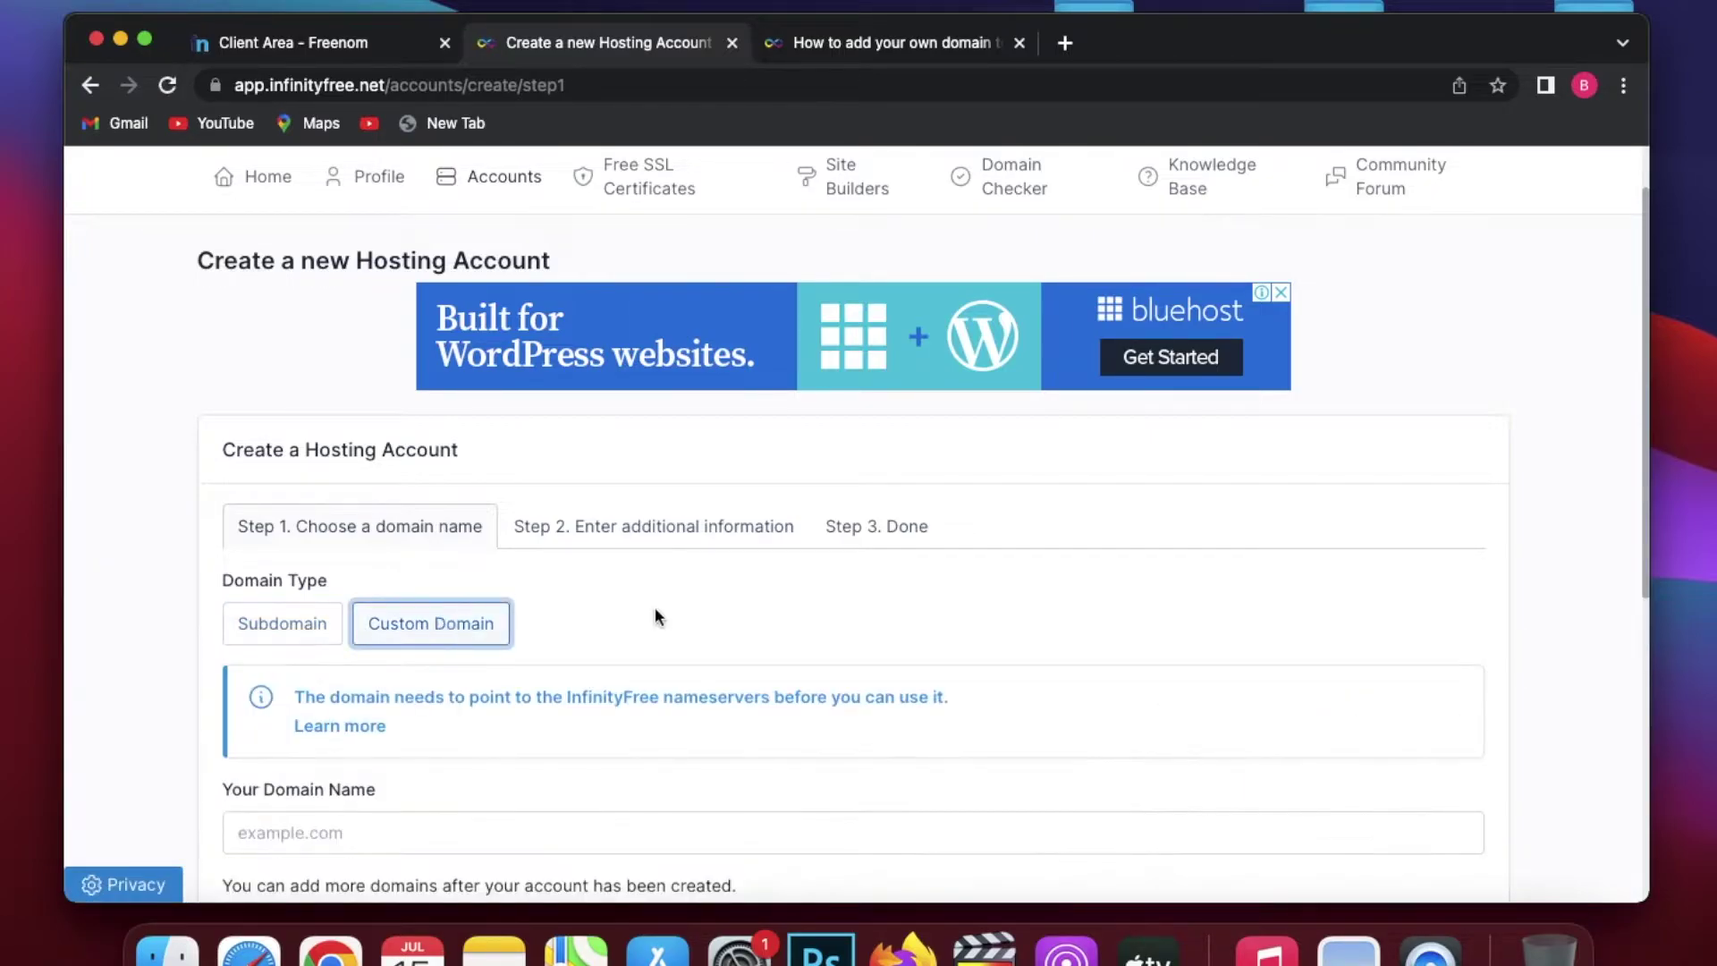
Step: Copy the domain name cheeseboom.ml from the list of registered domains in Freenom
left_click(338, 57)
scroll(798, 338, "up", 2)
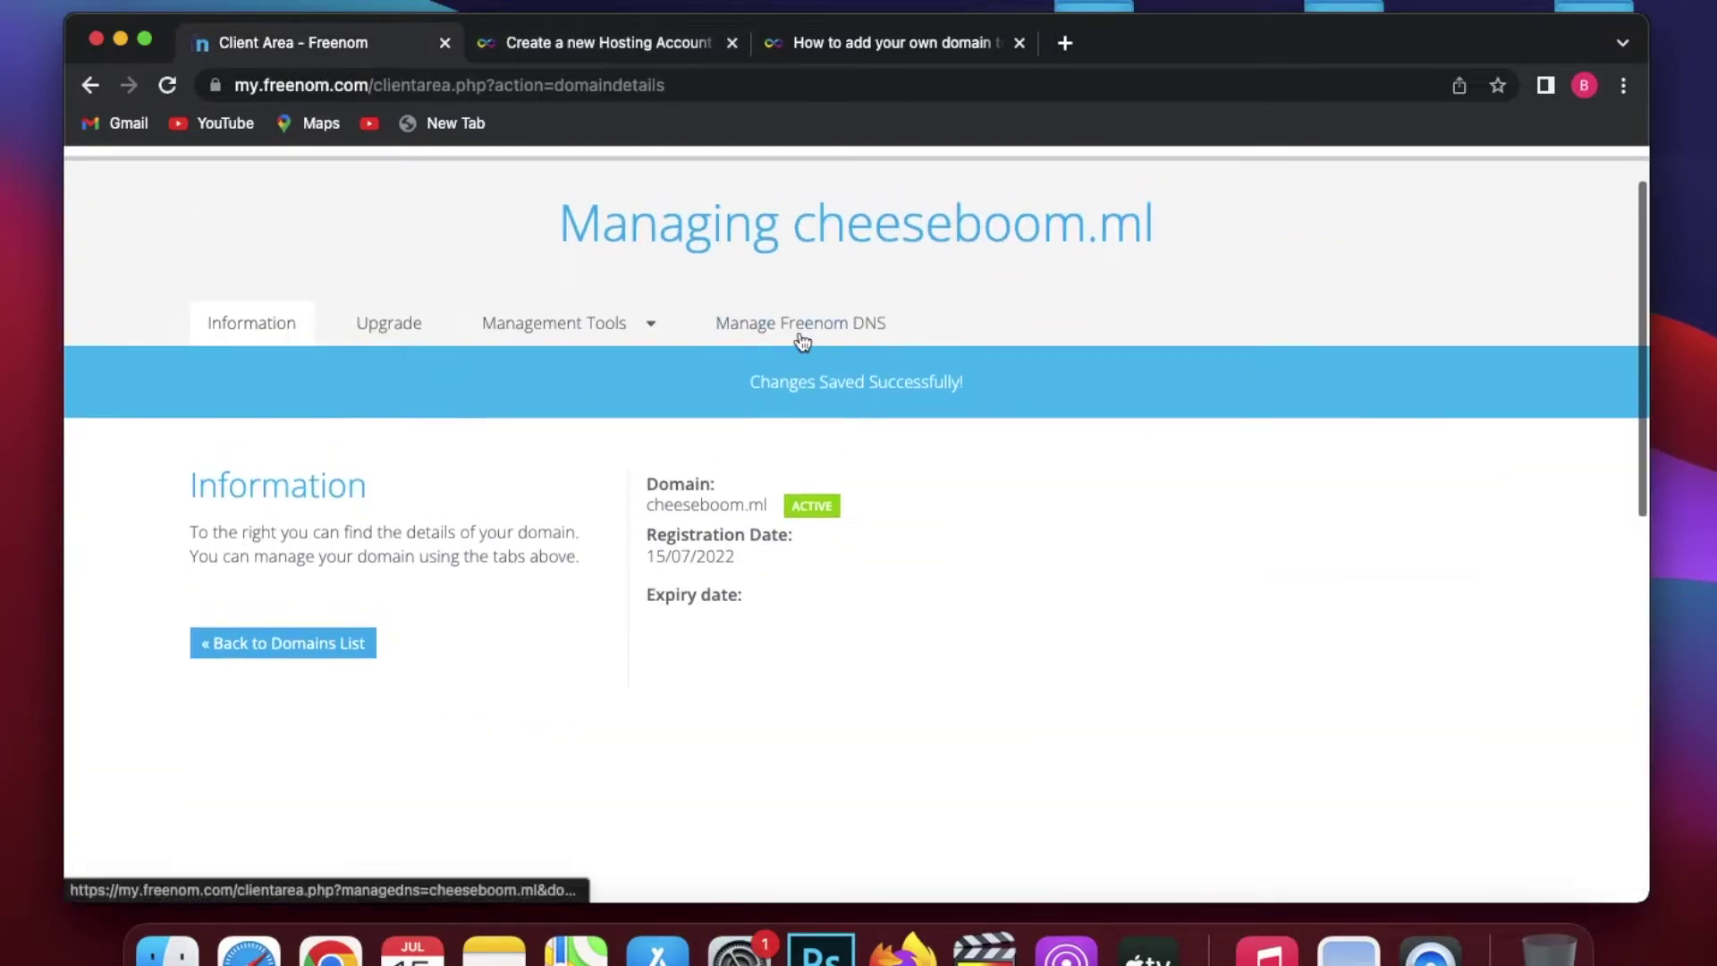
scroll(799, 339, "up", 2)
mouse_move(979, 194)
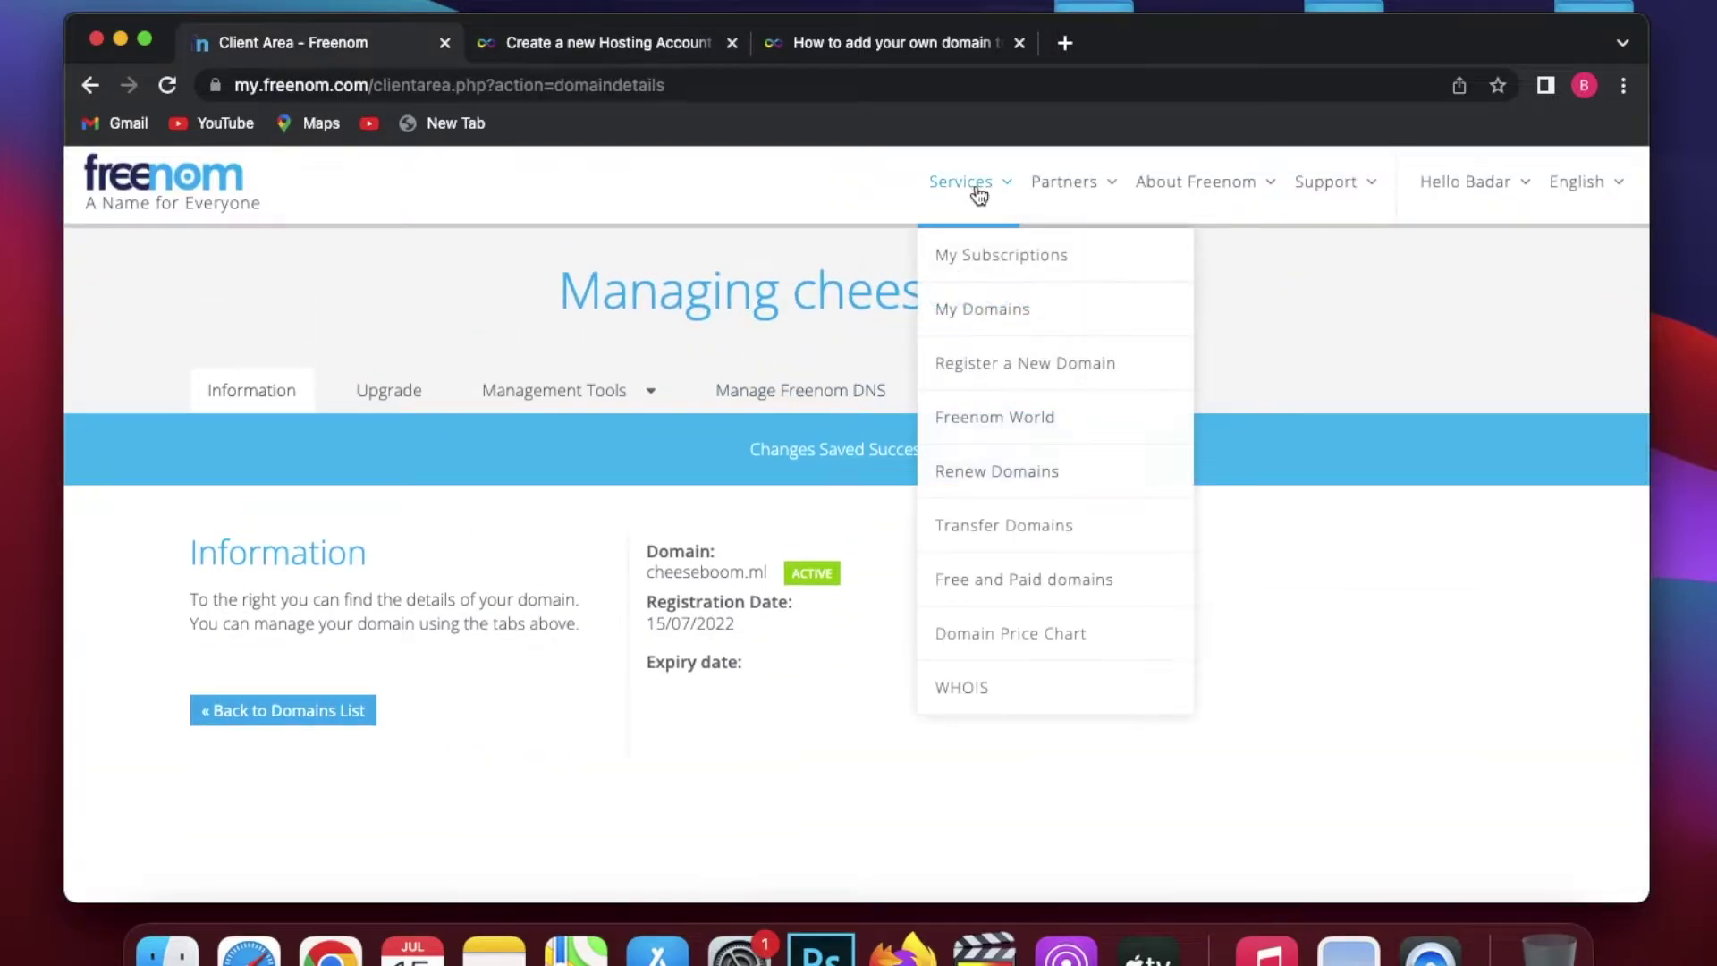
left_click(994, 311)
left_click_drag(199, 613, 326, 613)
key("super+c")
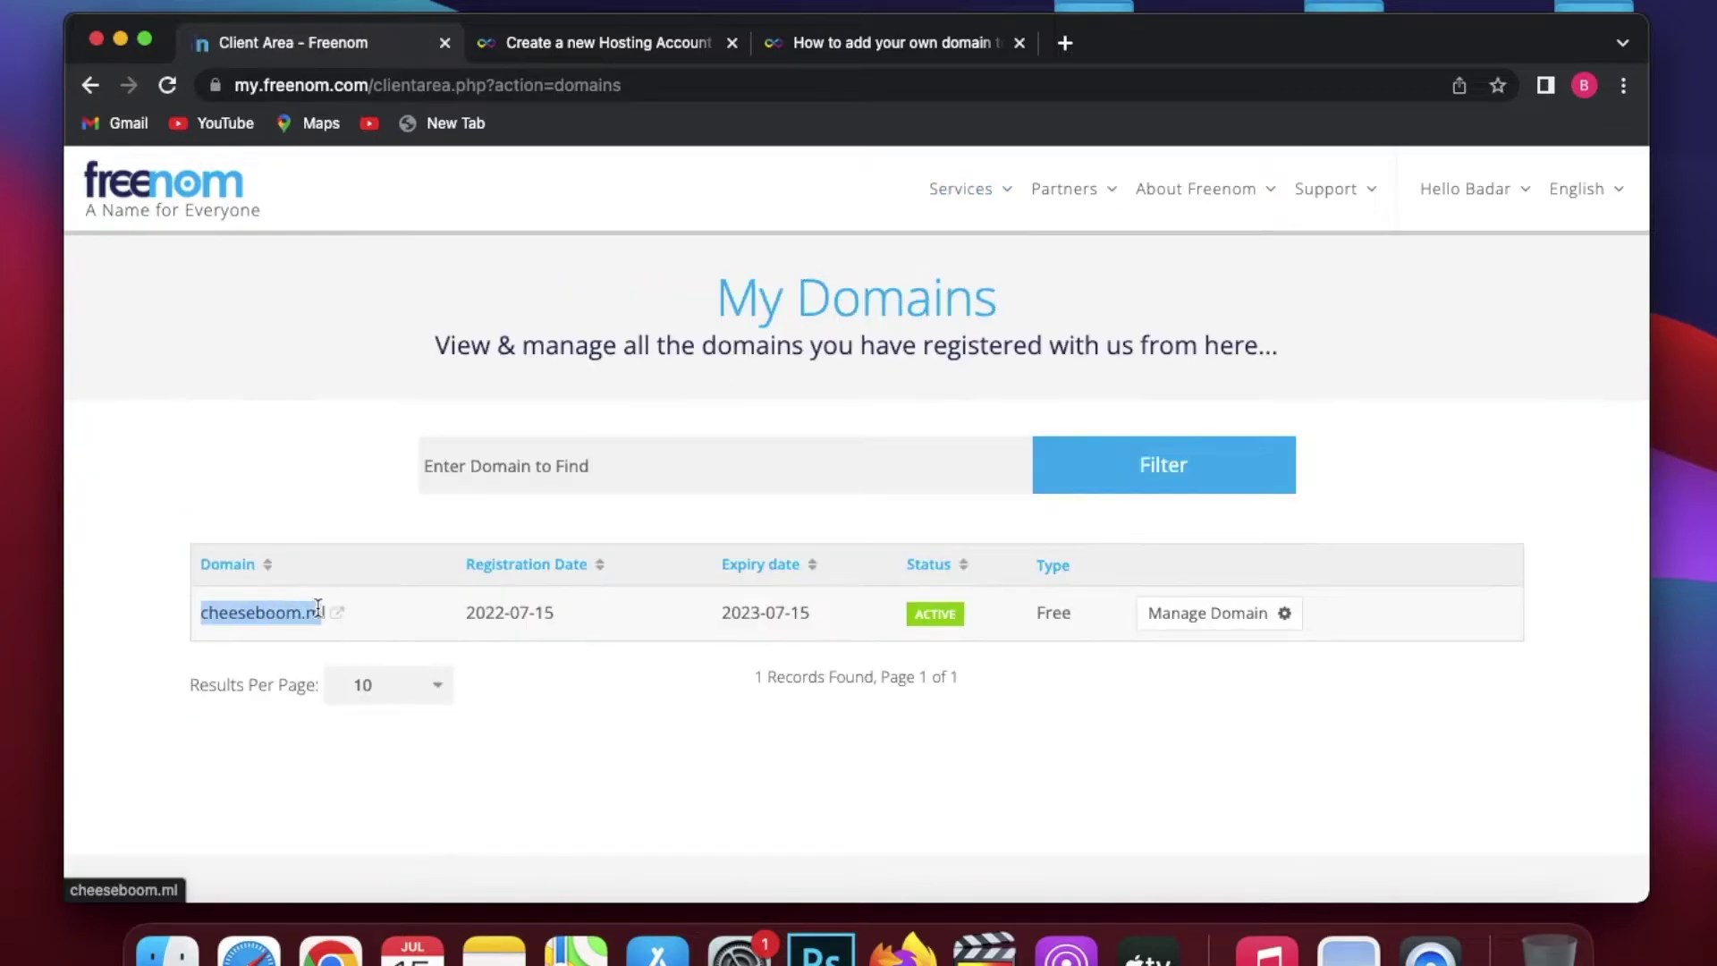
Step: Enter cheeseboom.ml as the custom domain name of the InfinityFree hosting account and search for it
left_click(515, 40)
left_click(572, 644)
key("super+v")
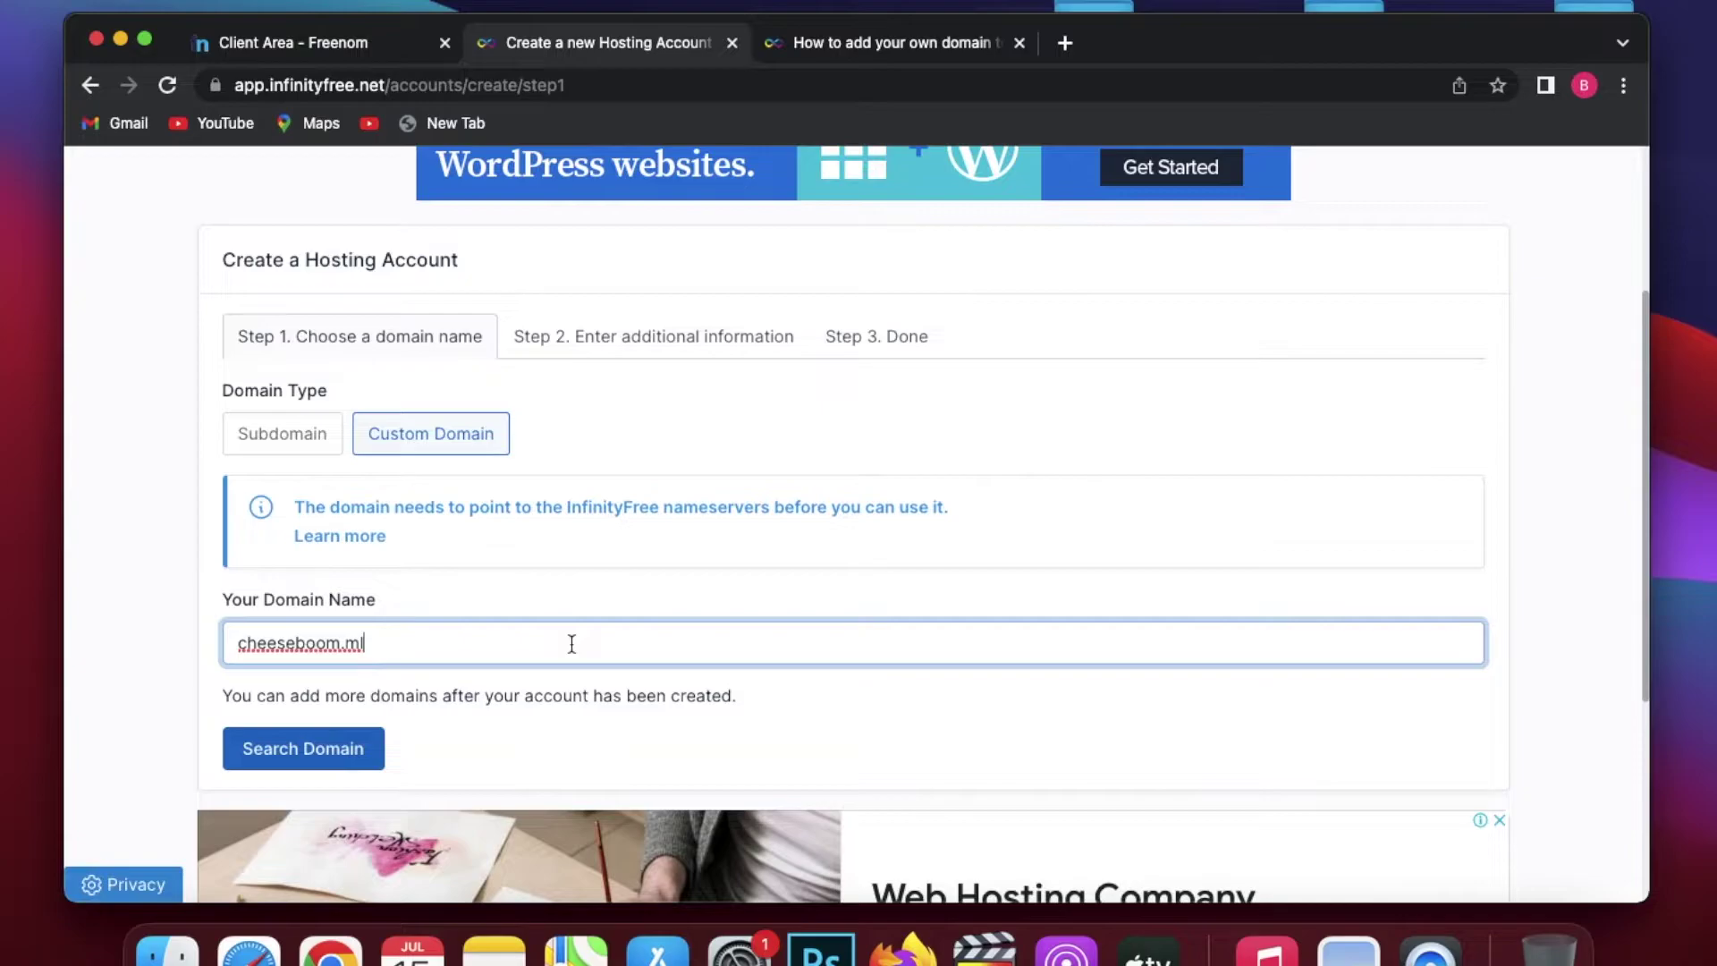
left_click(351, 747)
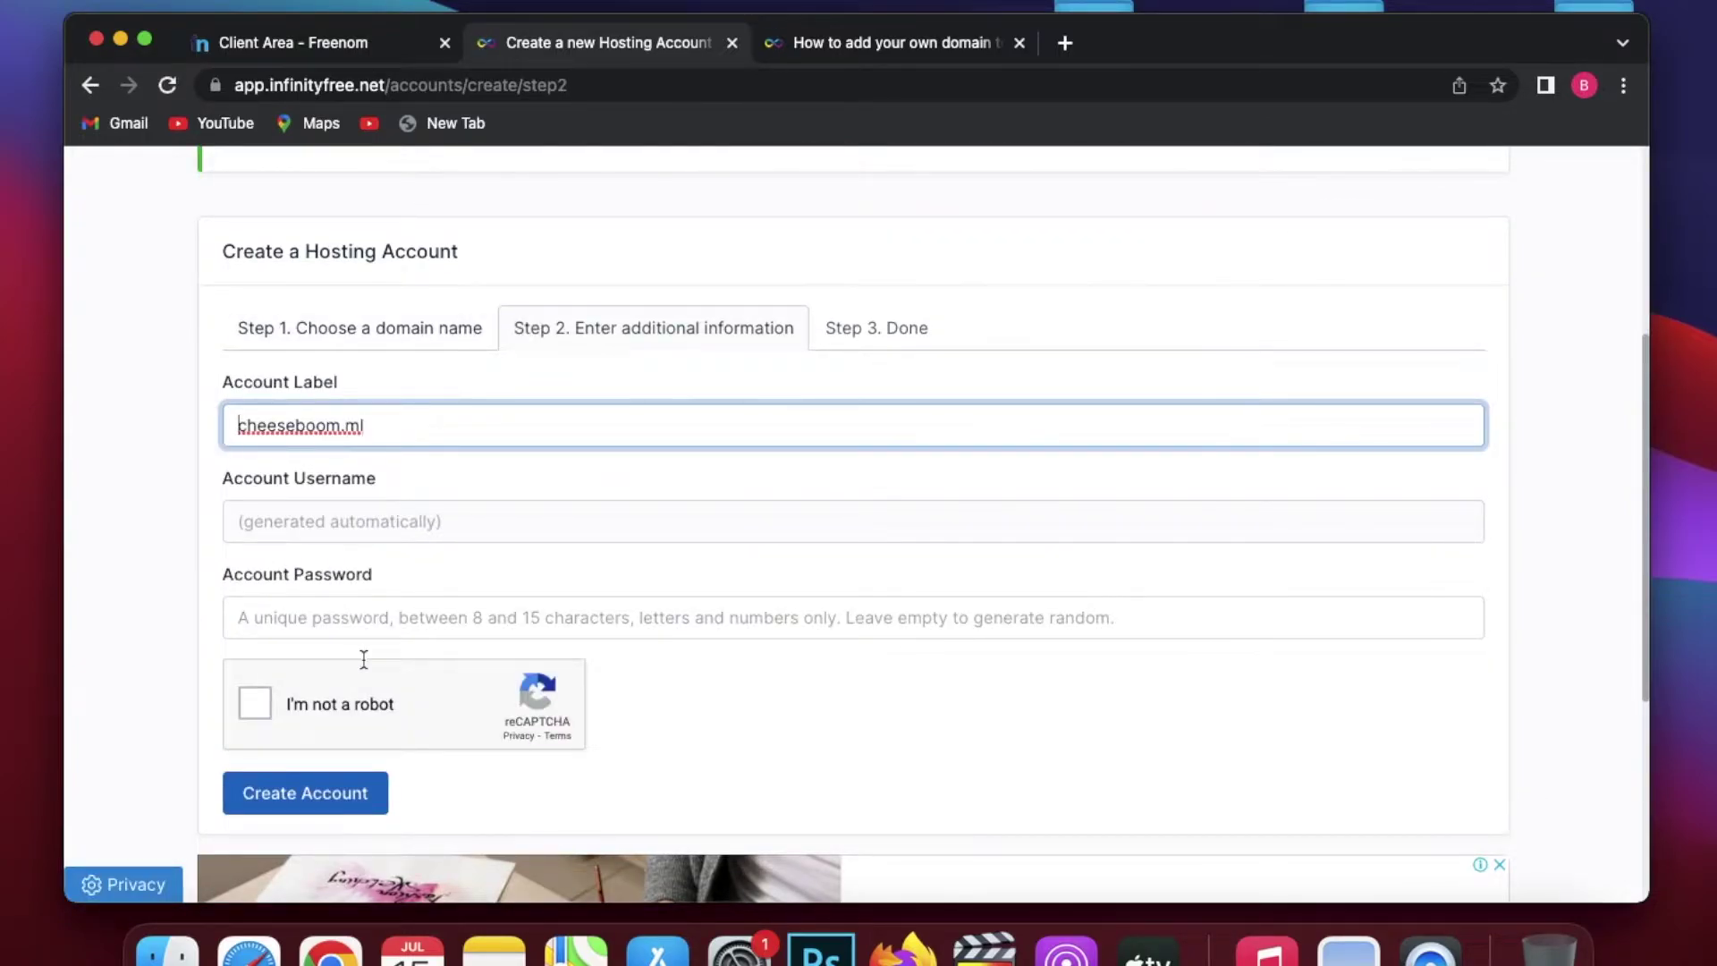
Step: Enter the account password for the cheeseboom.ml hosting account, complete the robot check and create the account
left_click(383, 629)
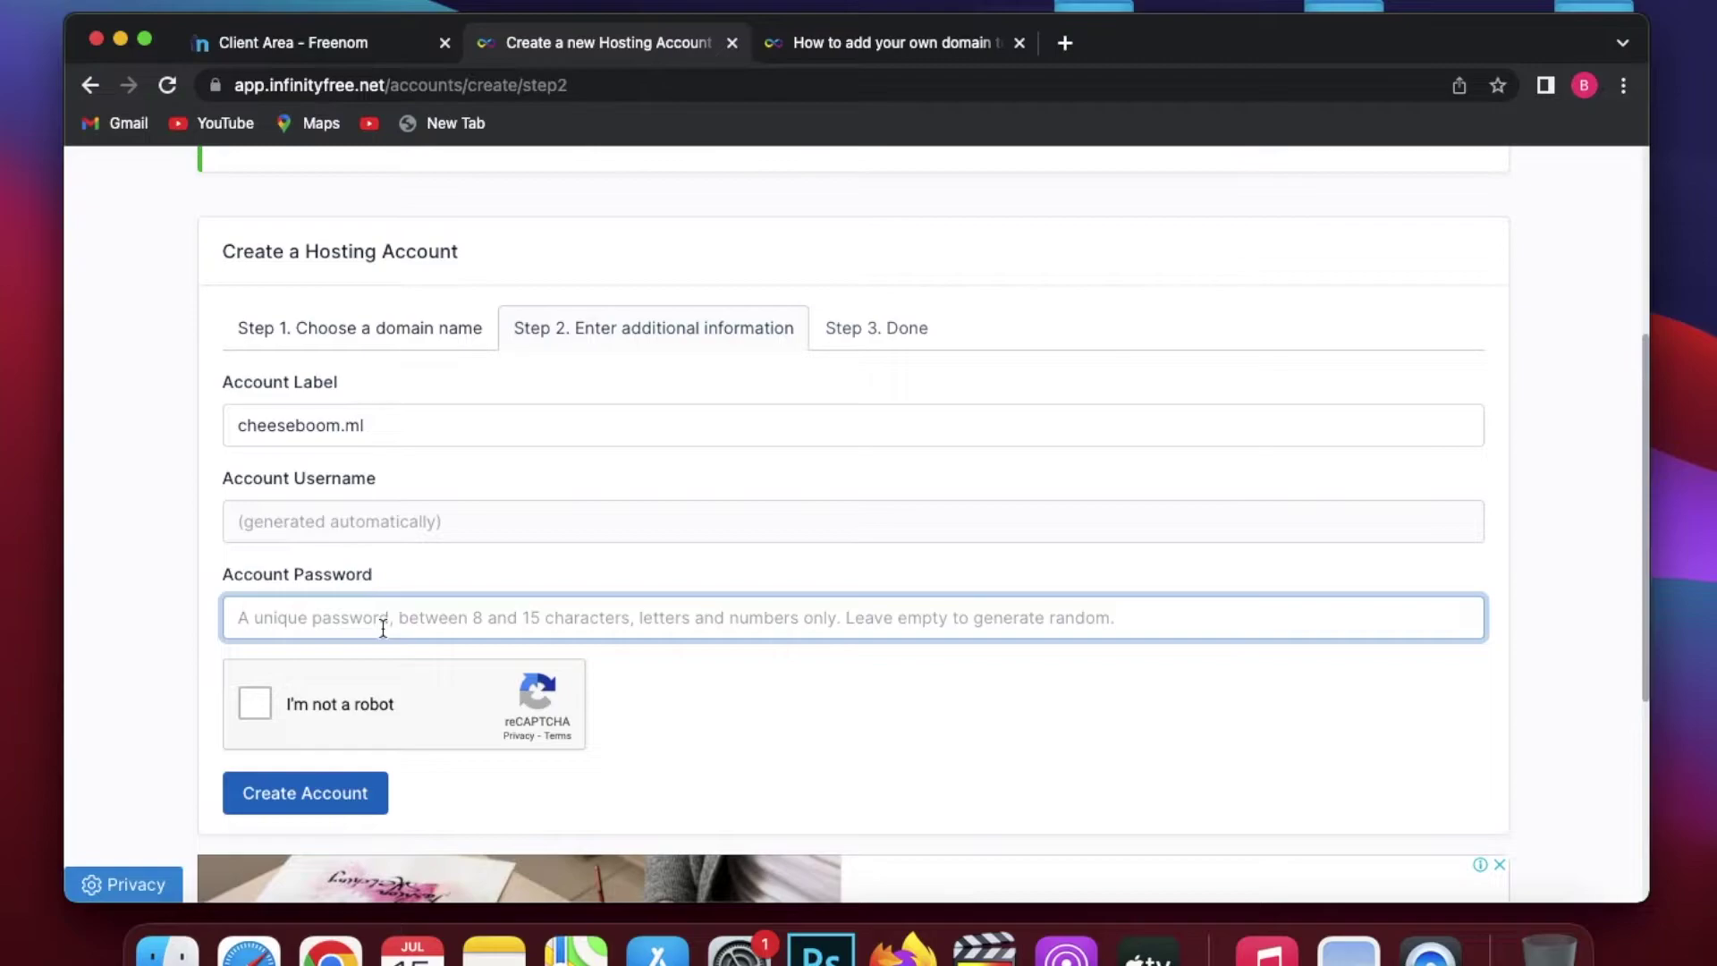
type("***")
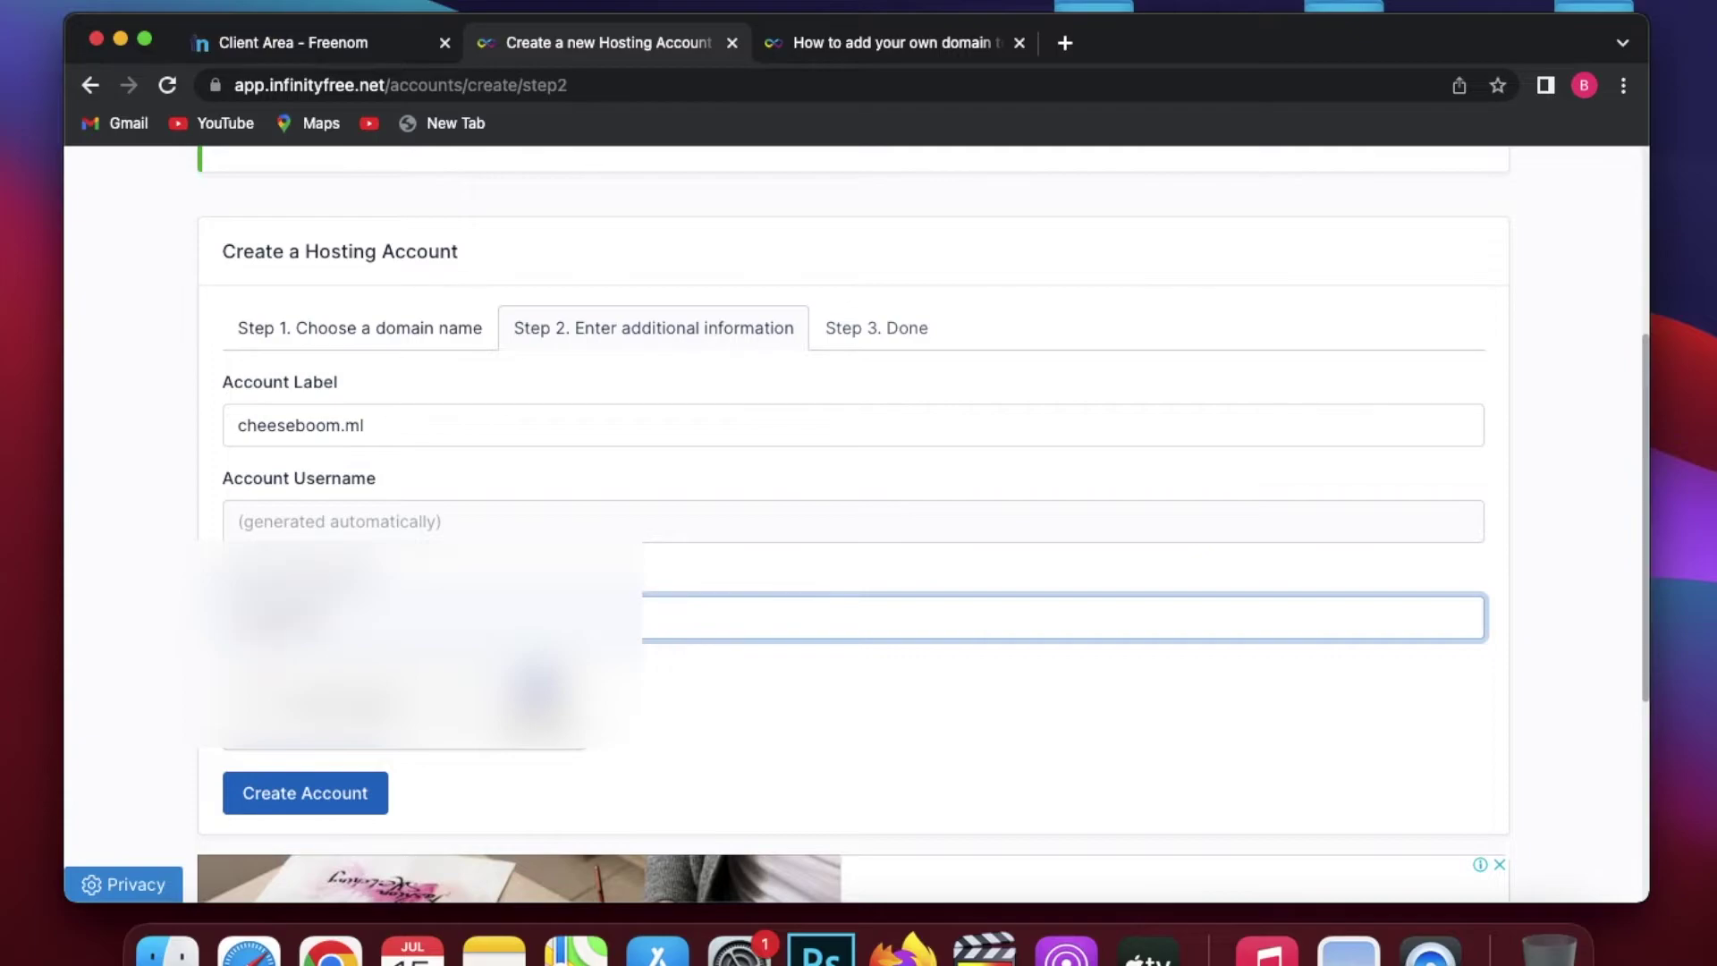
left_click(599, 760)
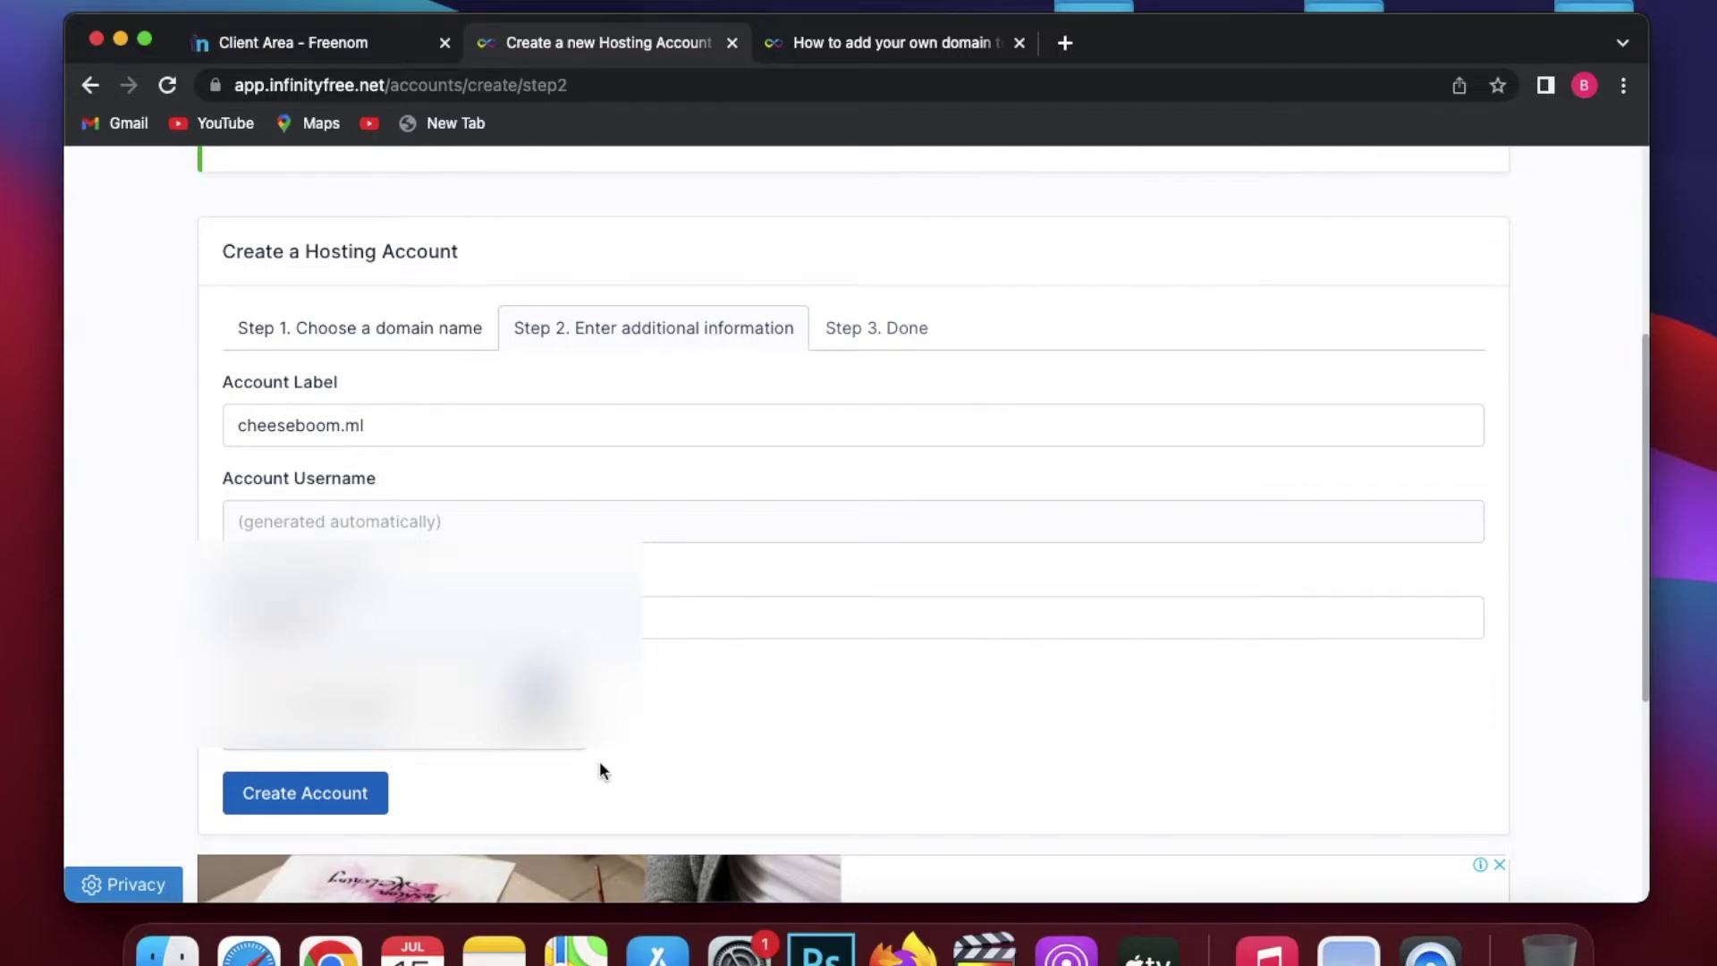
left_click(338, 792)
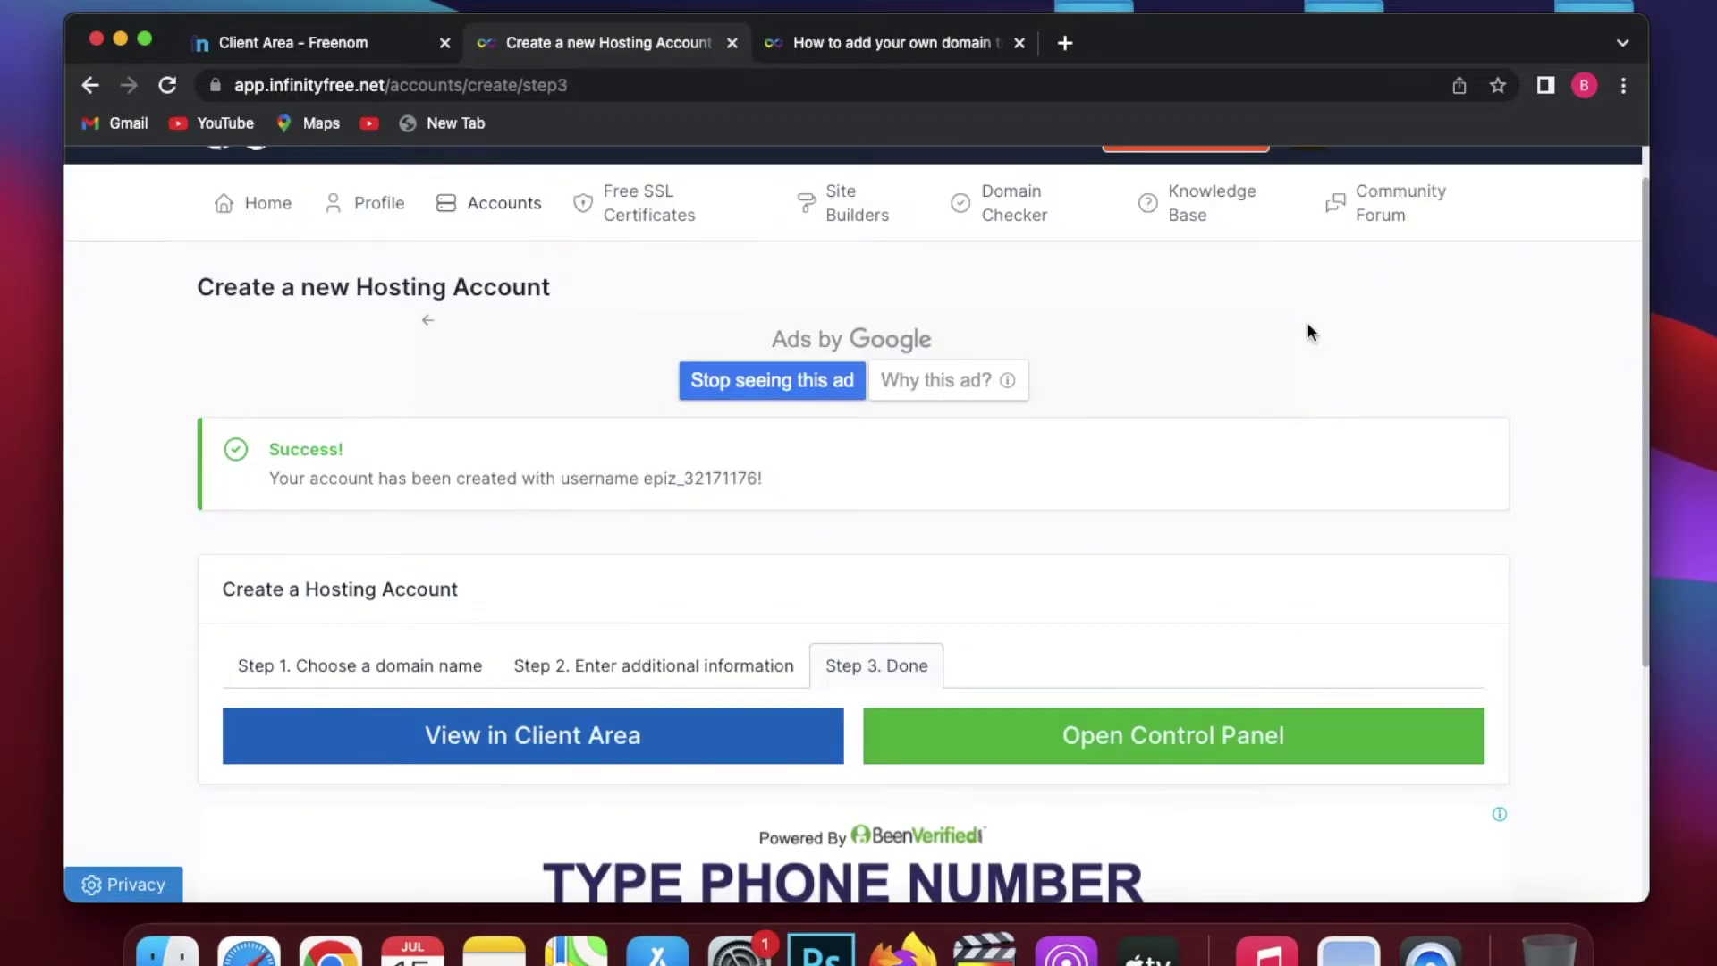
Step: Open the new hosting account's control panel and approve receiving service e-mails
scroll(1307, 332, "down", 1)
scroll(1307, 331, "down", 1)
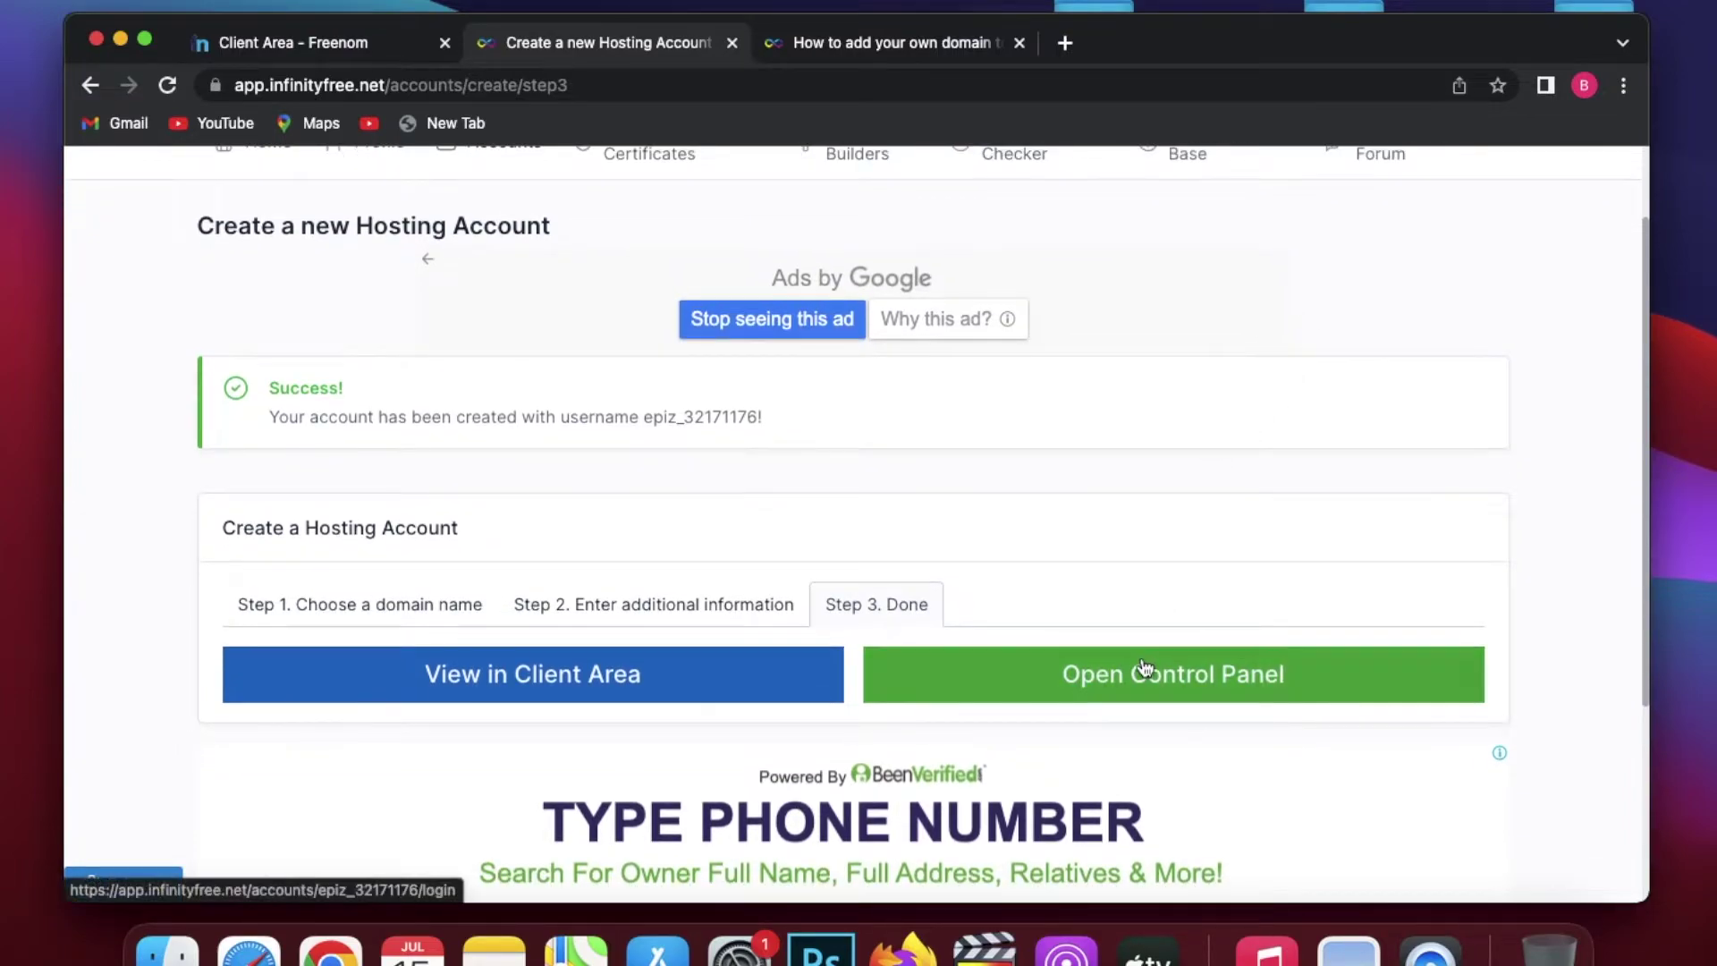
left_click(1143, 673)
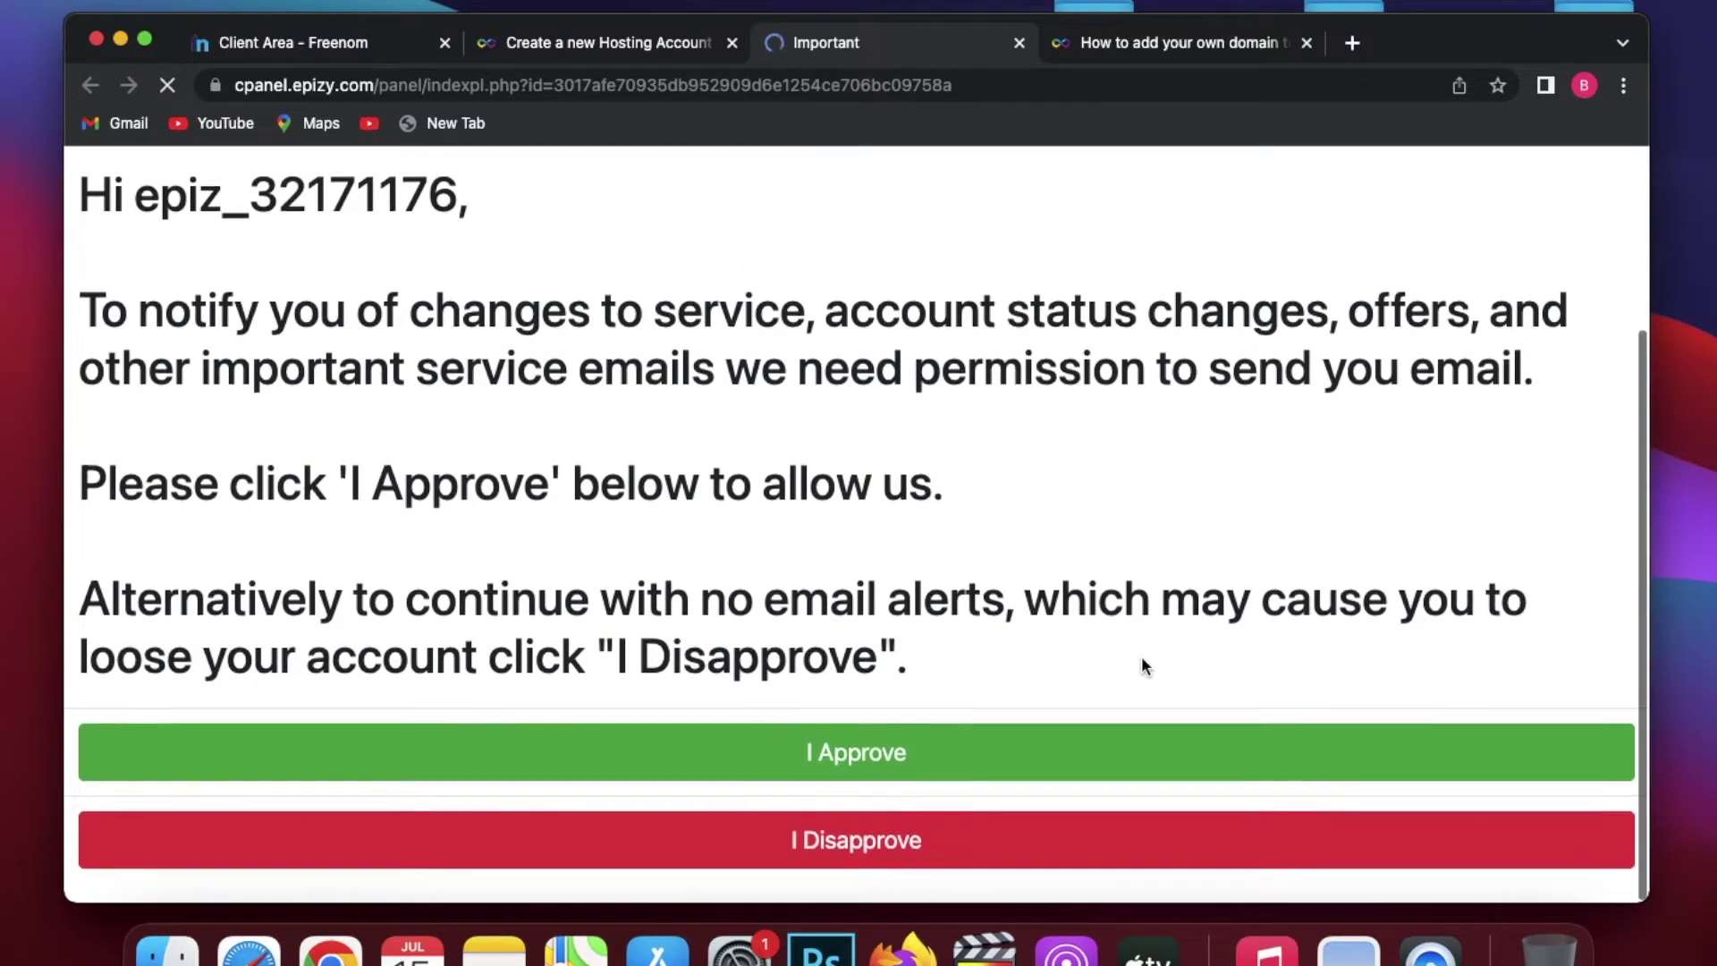
left_click(1053, 761)
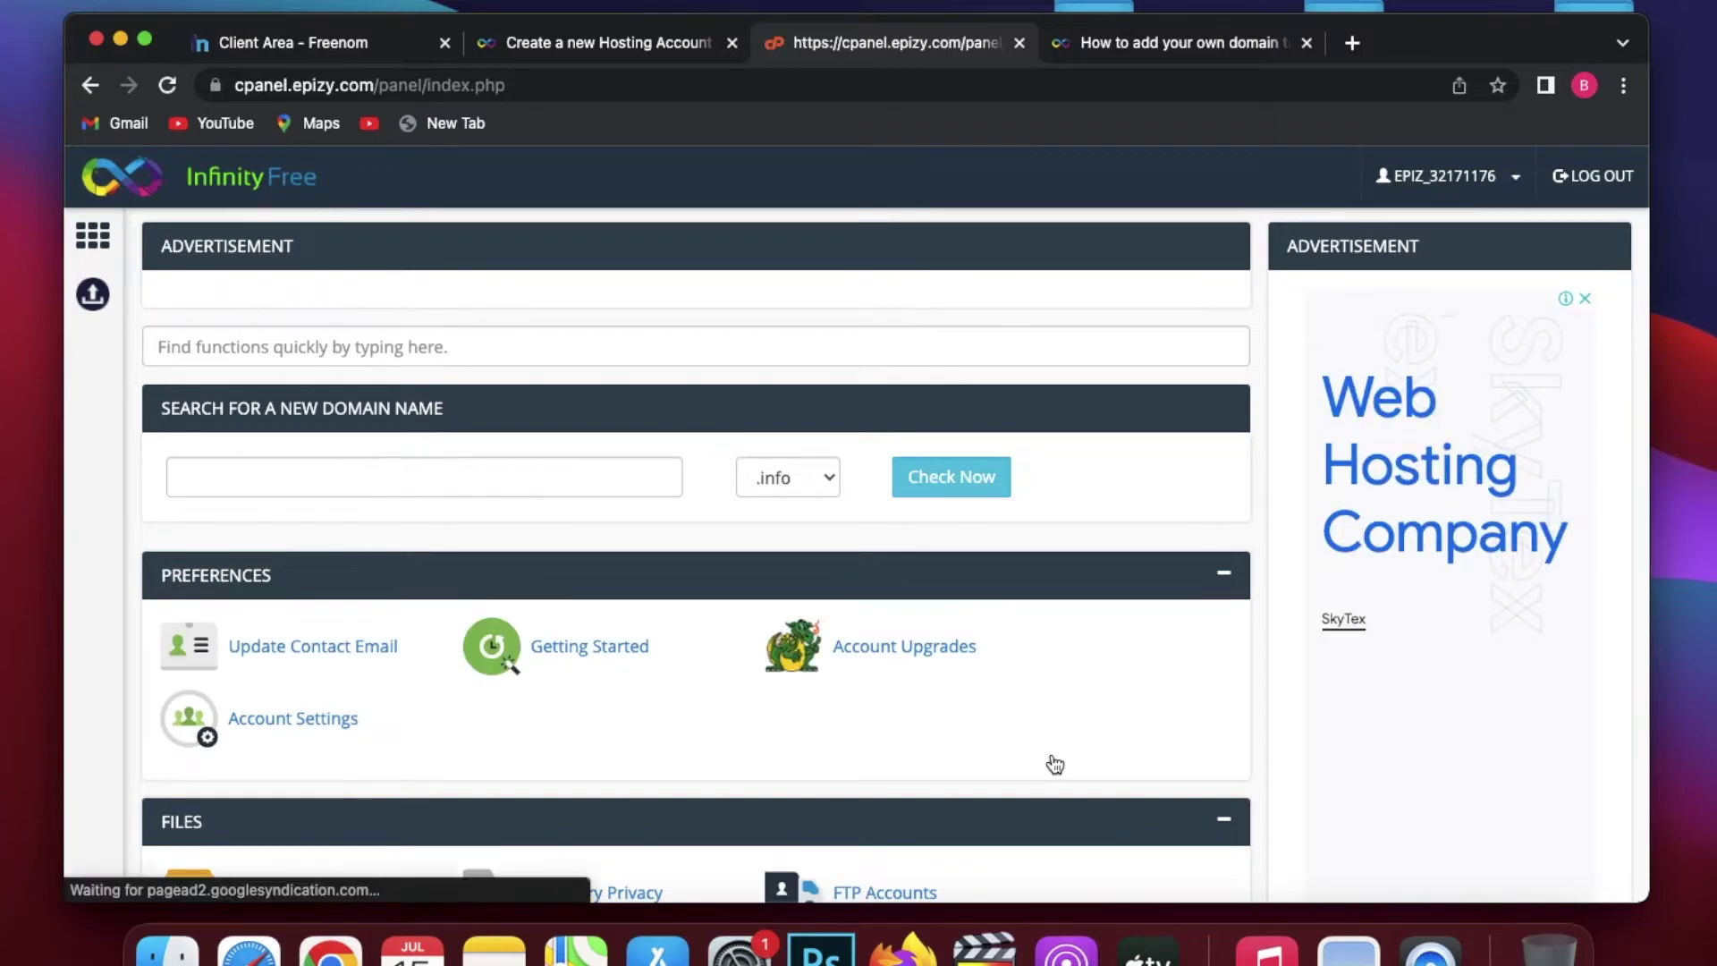
Step: Open the Softaculous Apps Installer from the Software section of the hosting control panel
scroll(1055, 763, "down", 10)
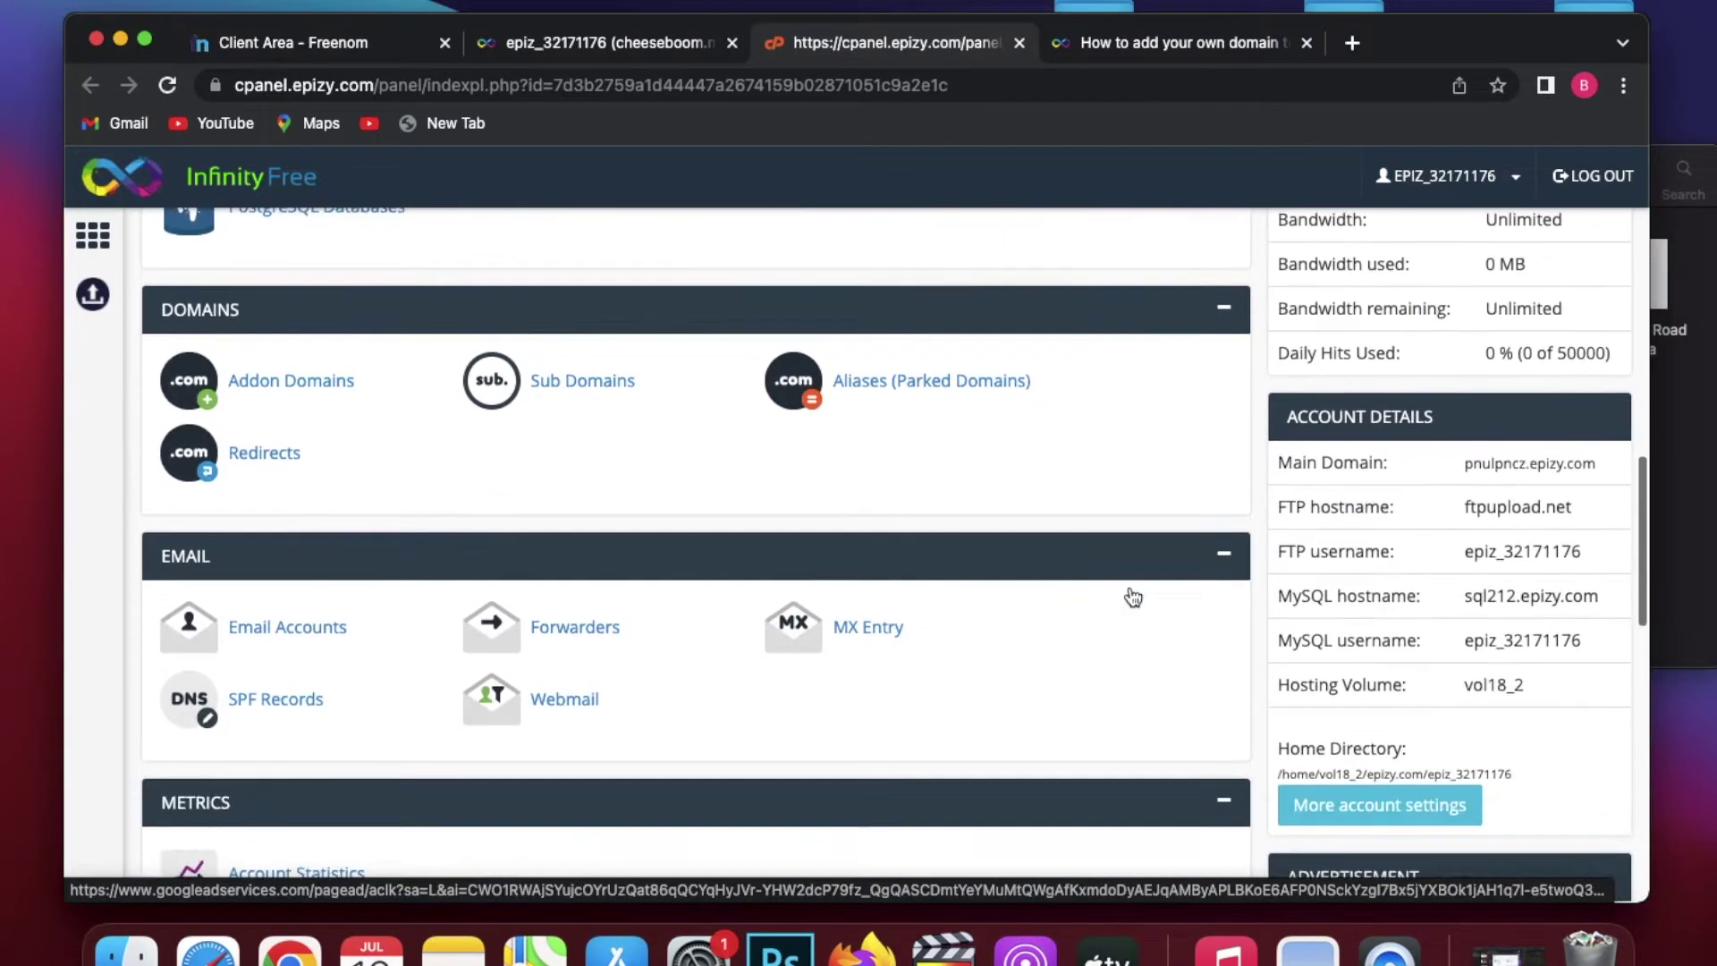
scroll(1133, 598, "down", 6)
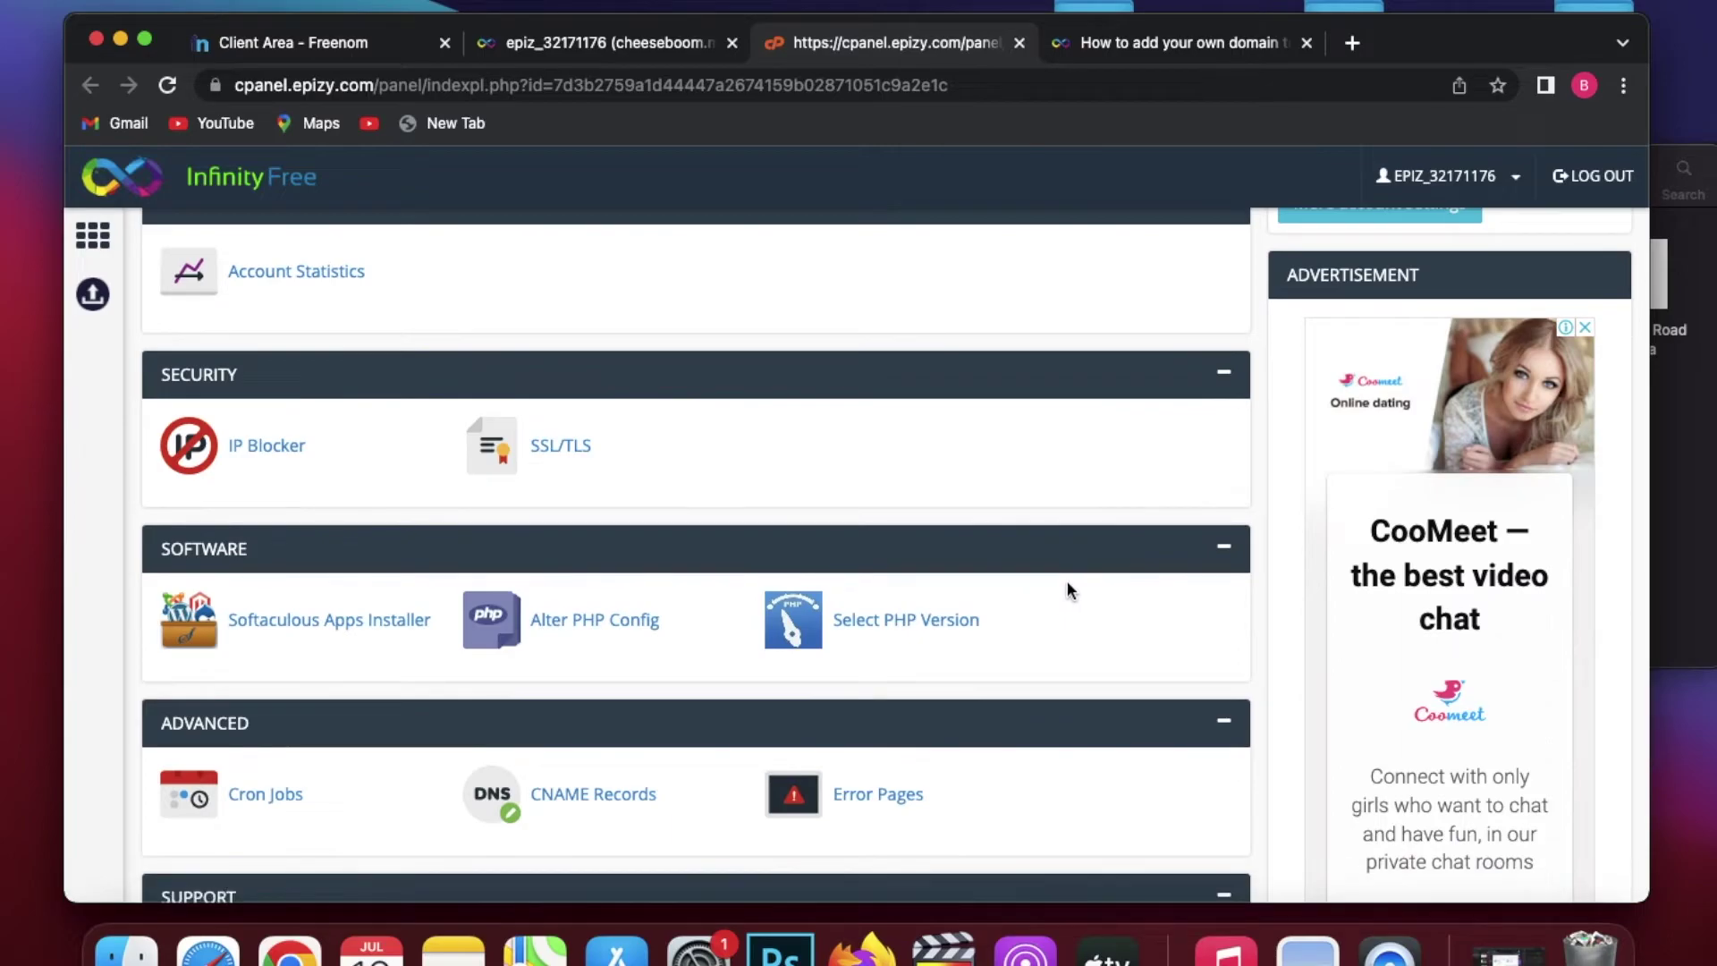
scroll(1067, 590, "down", 1)
left_click(392, 572)
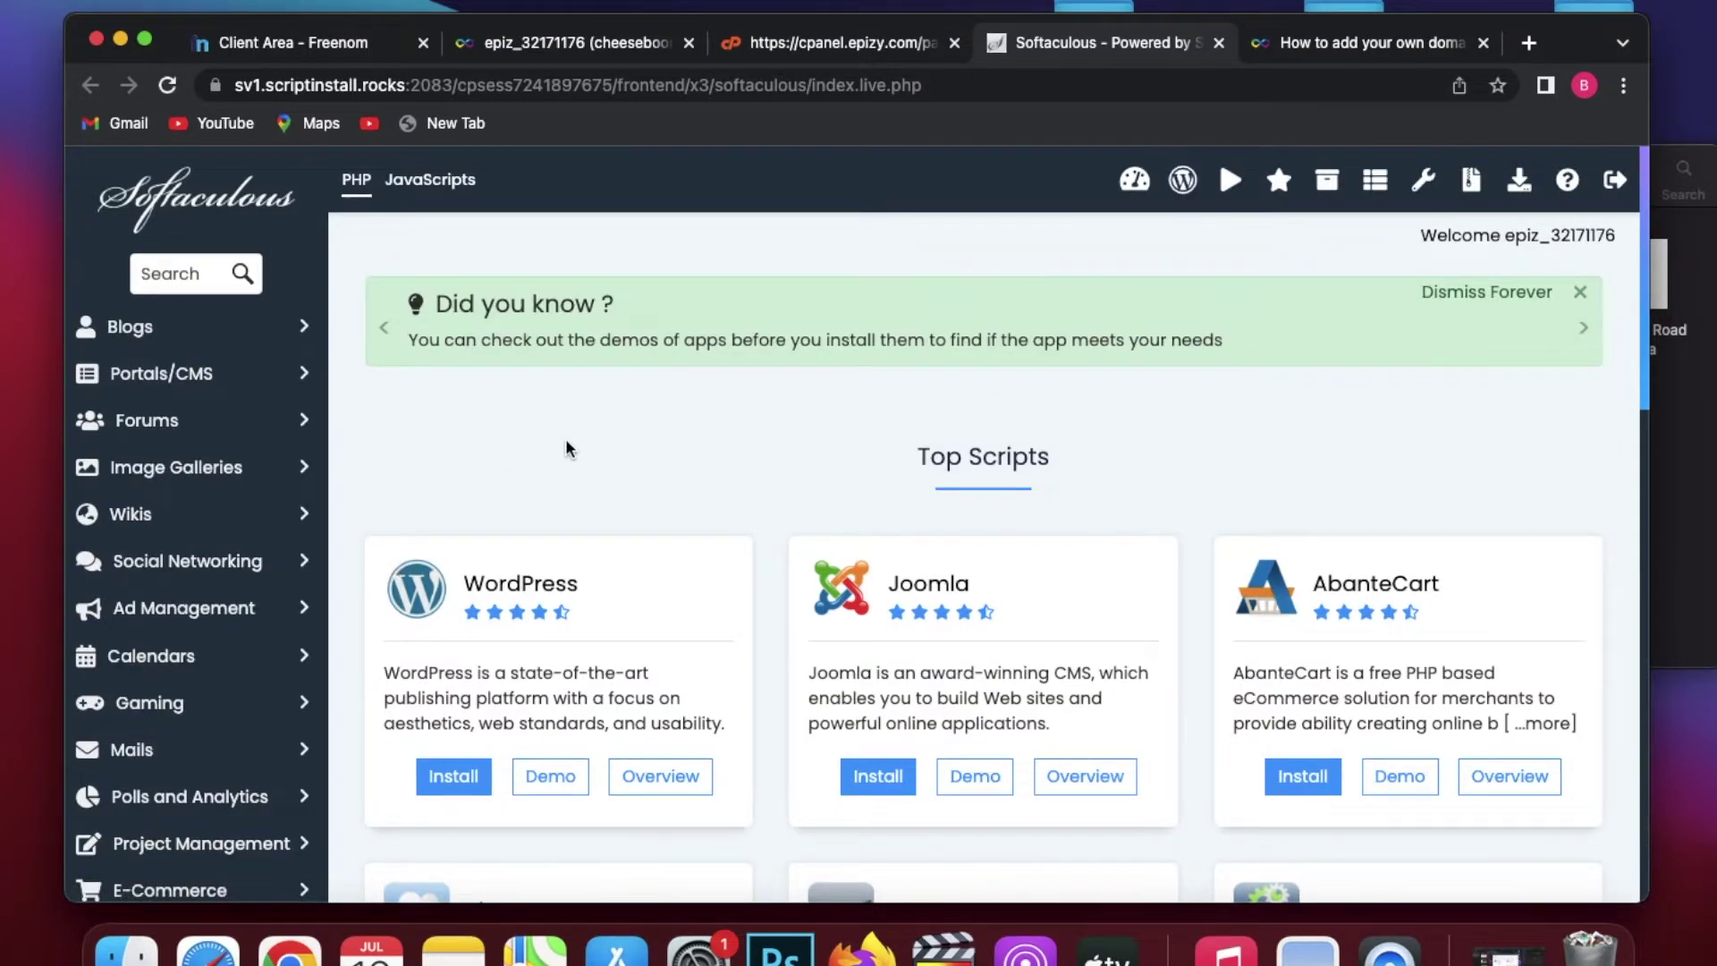
Step: Open the WordPress installation form in Softaculous and go to its site and admin account settings
scroll(658, 506, "down", 2)
left_click(681, 577)
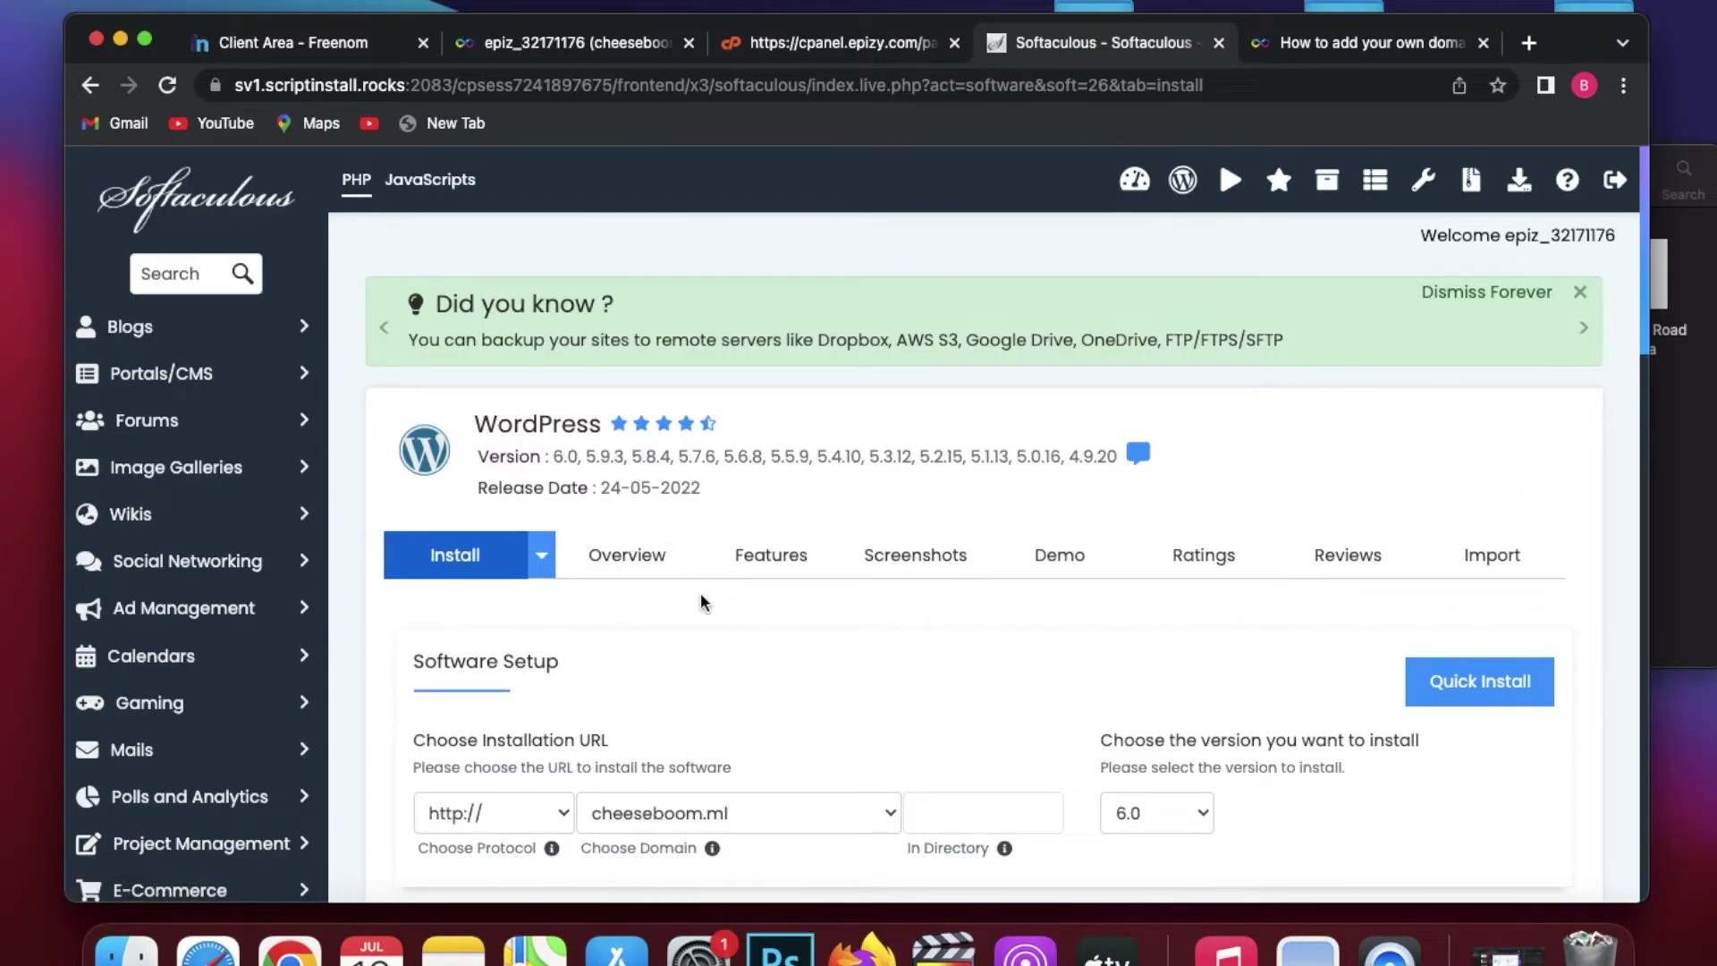
scroll(700, 591, "down", 2)
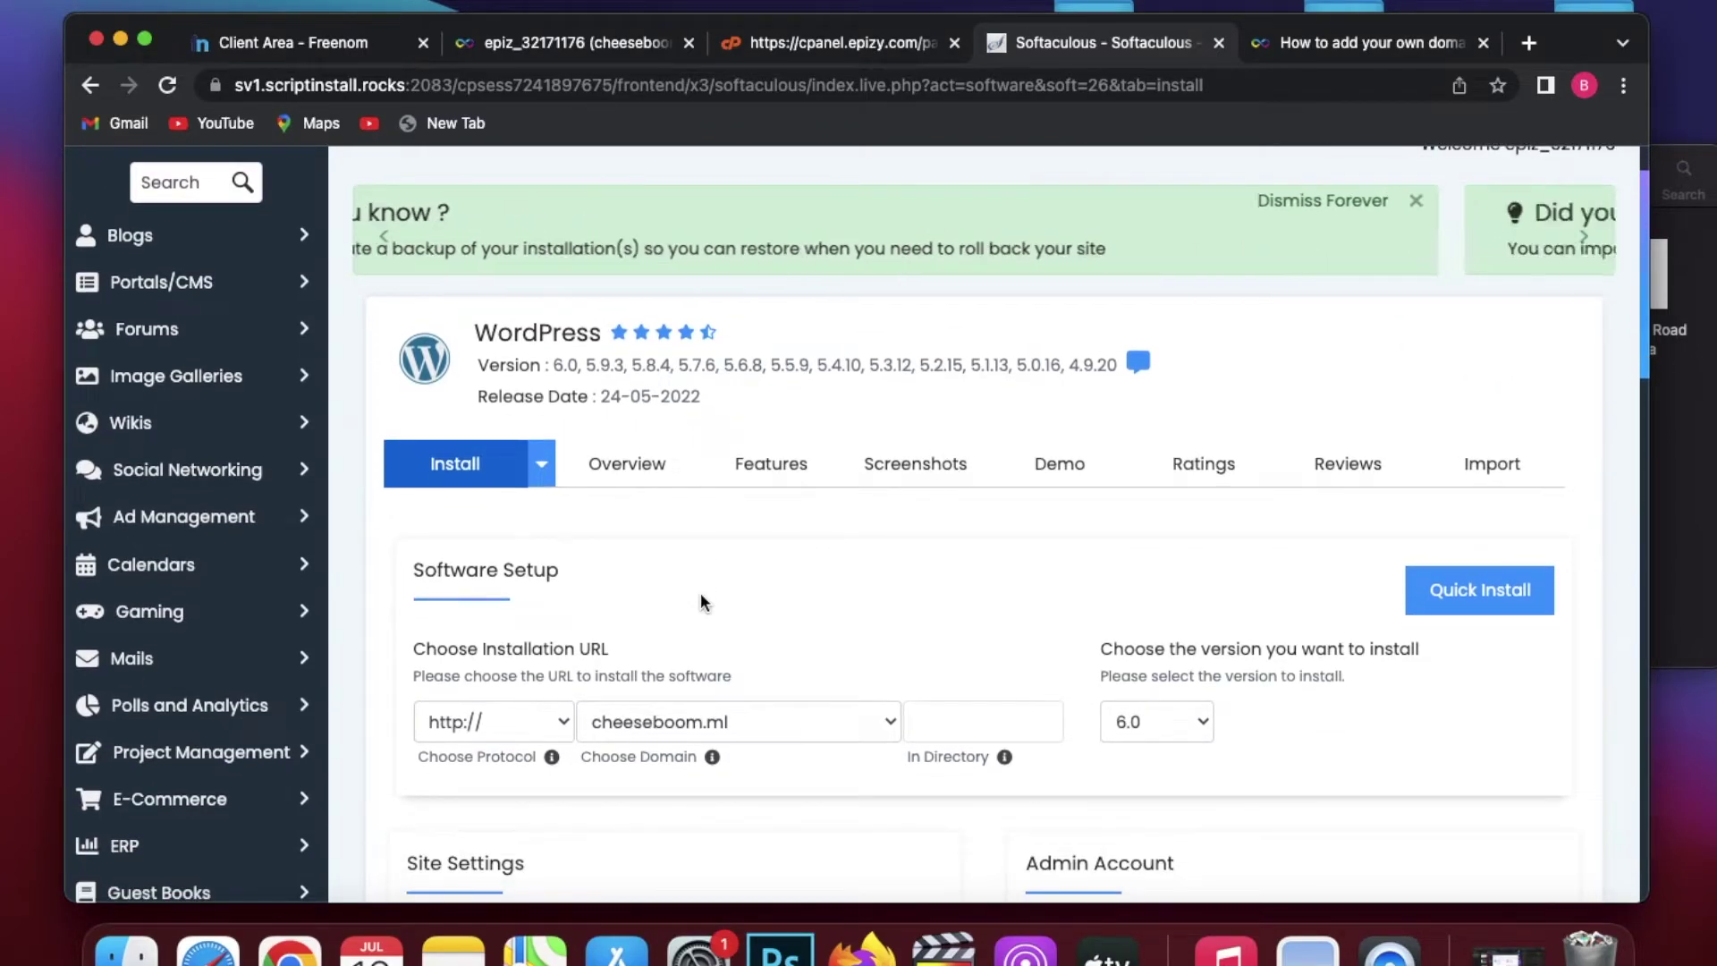
scroll(1407, 718, "down", 5)
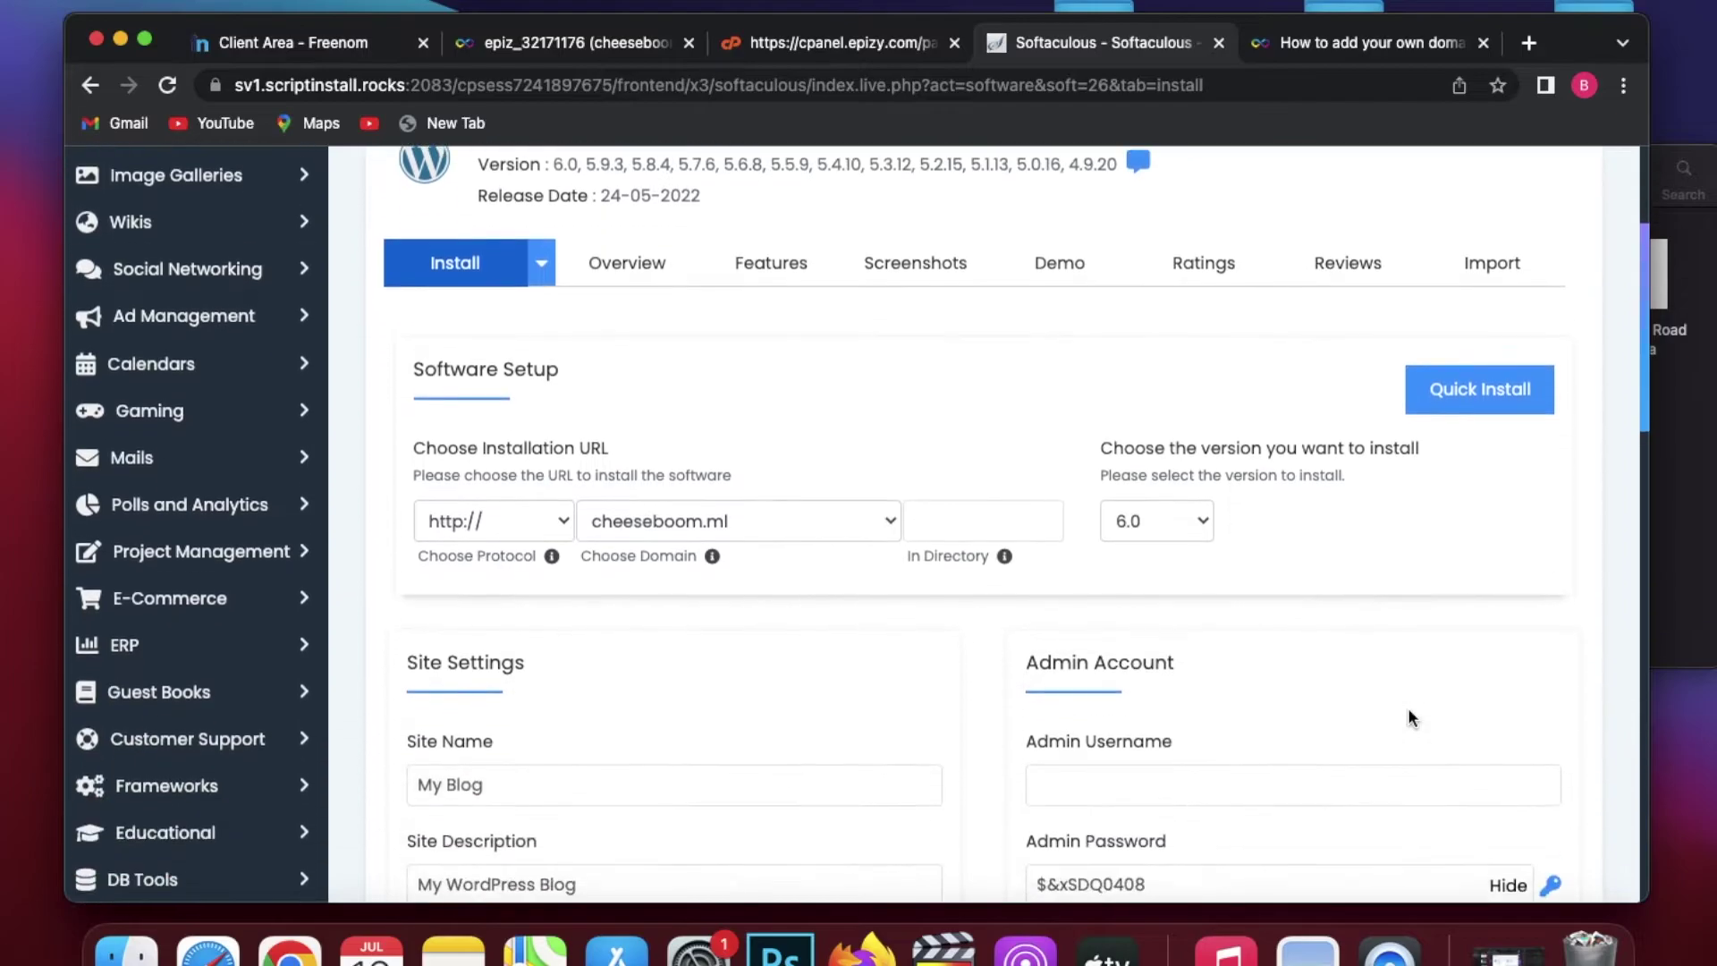
Step: Choose the Financy theme for the WordPress installation on cheeseboom.ml and run the installation
left_click(1155, 814)
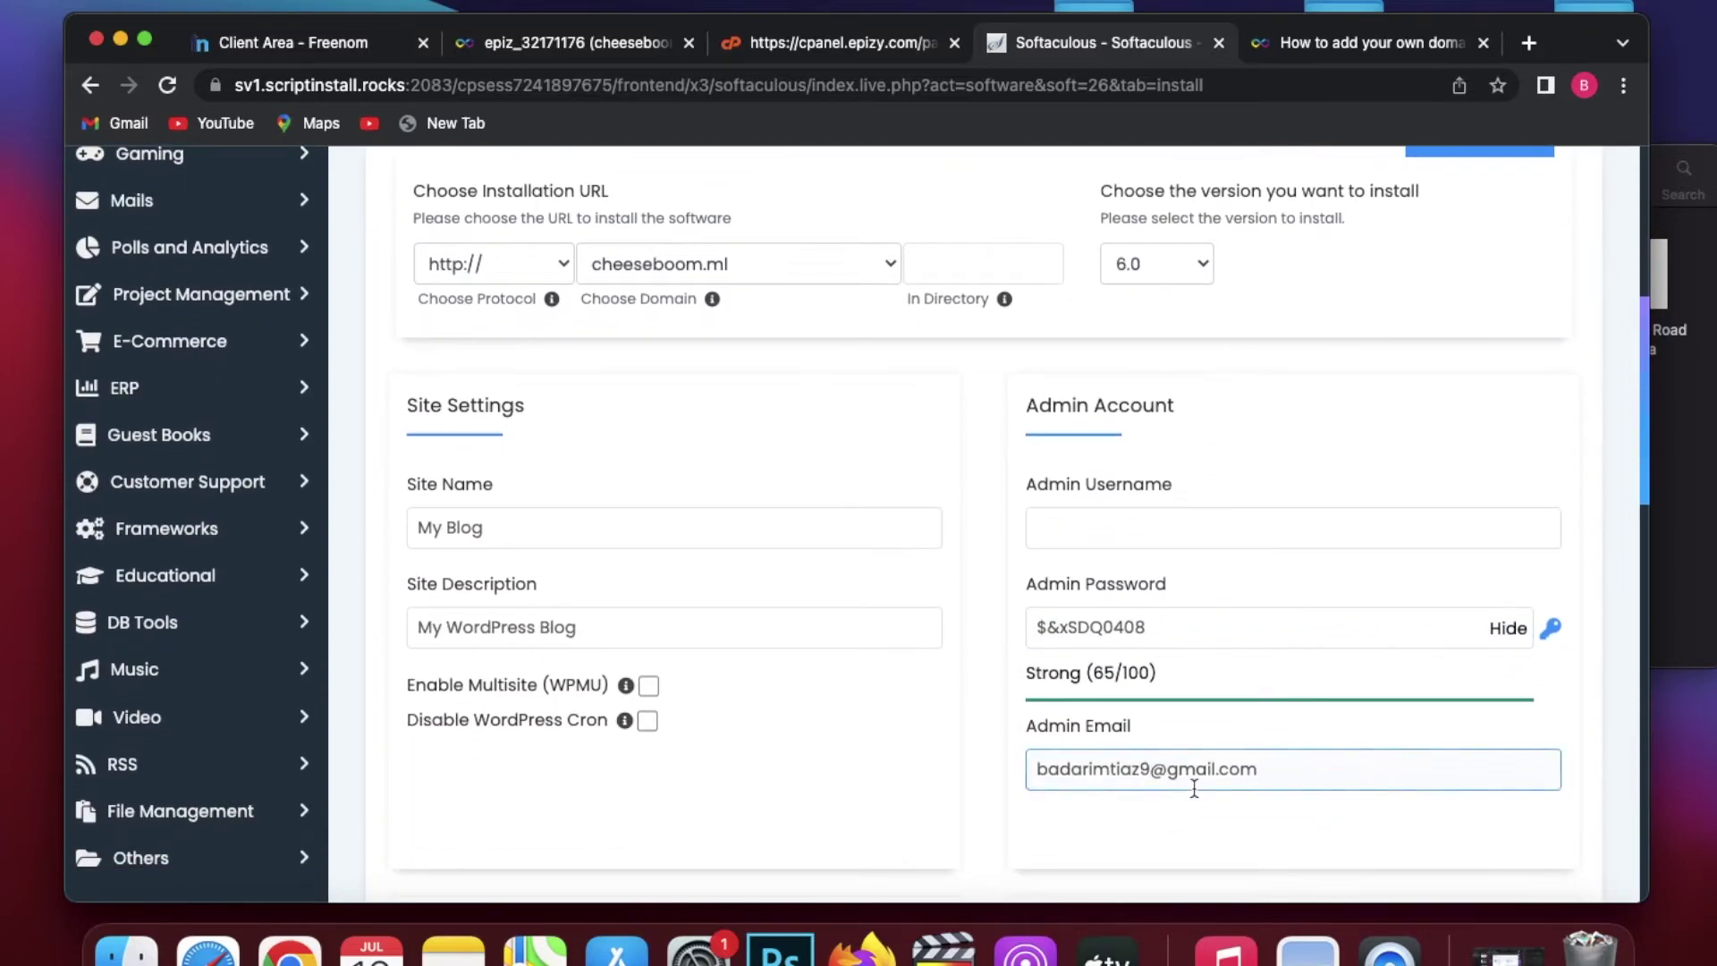
scroll(1193, 786, "down", 5)
scroll(1194, 796, "down", 2)
scroll(1194, 795, "up", 4)
scroll(1193, 796, "down", 9)
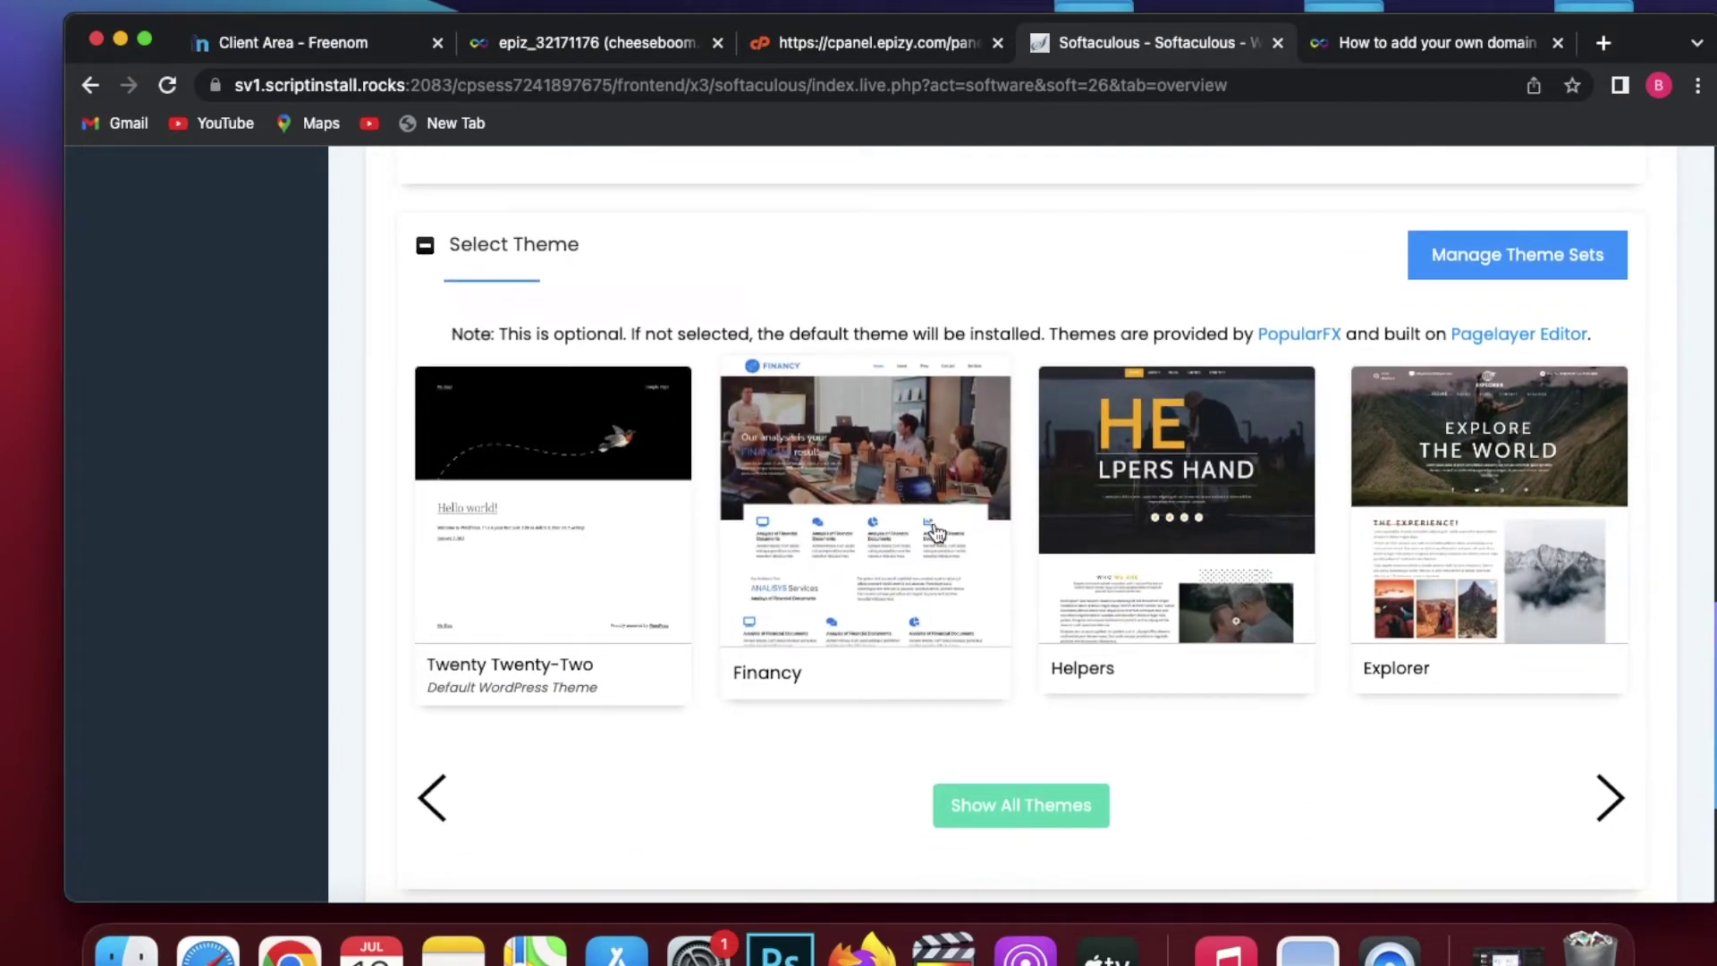
left_click(935, 534)
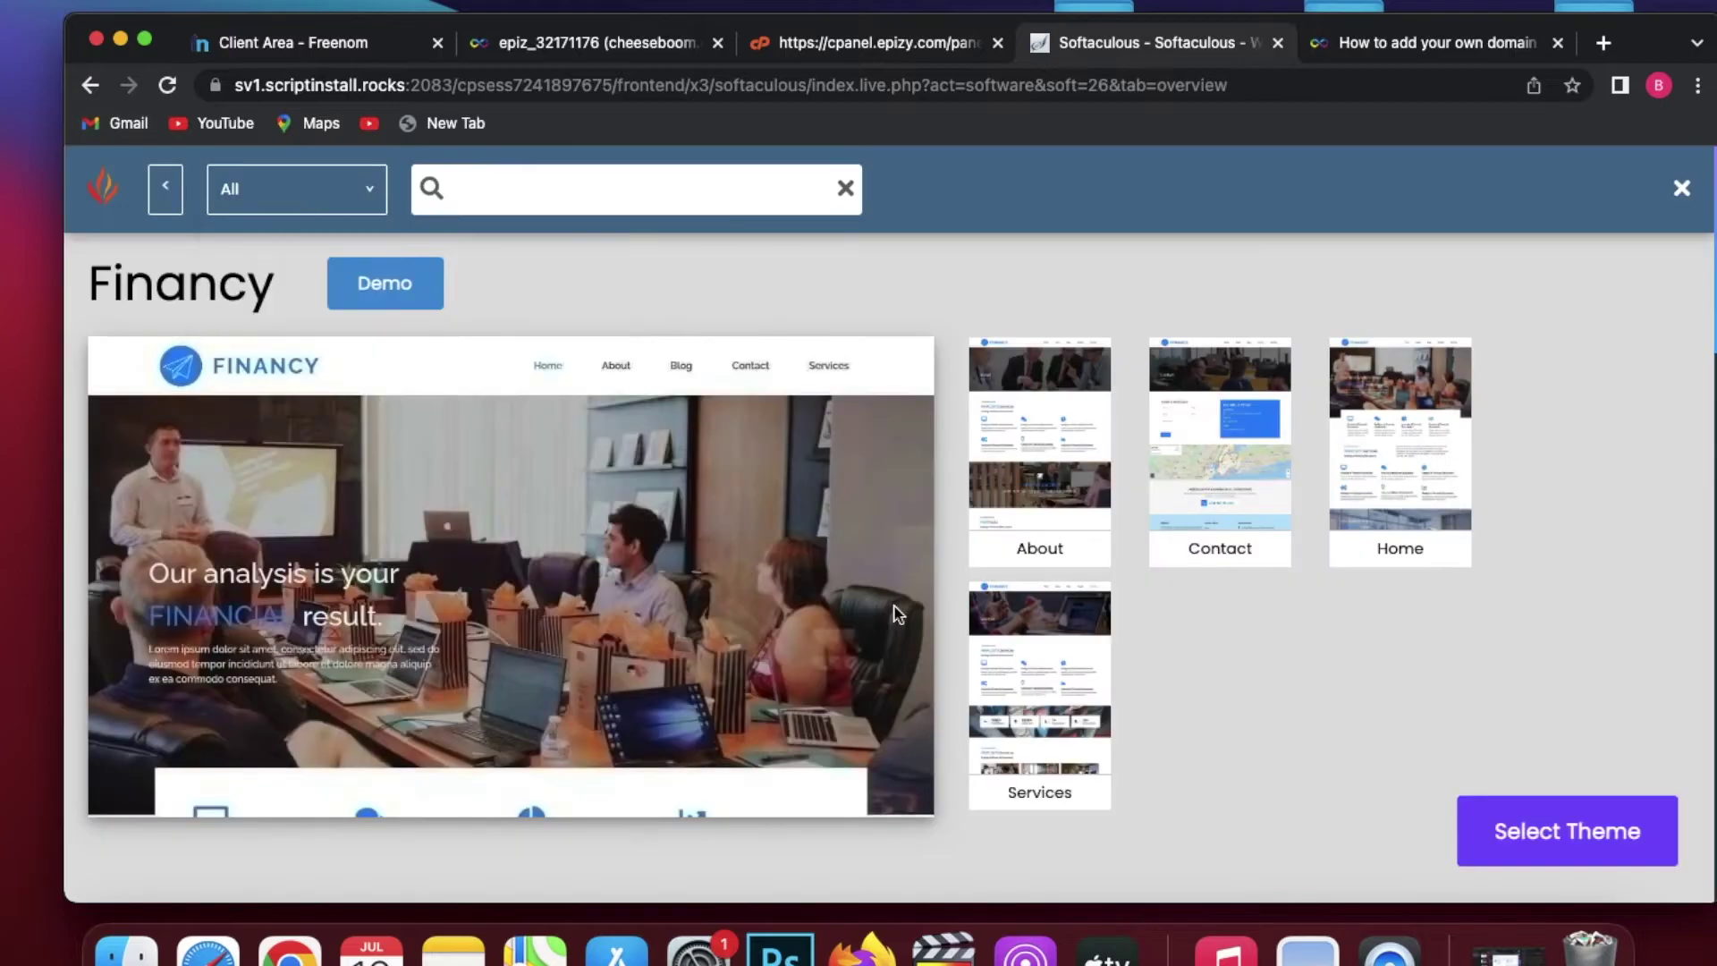
left_click(1487, 845)
scroll(1016, 670, "down", 1)
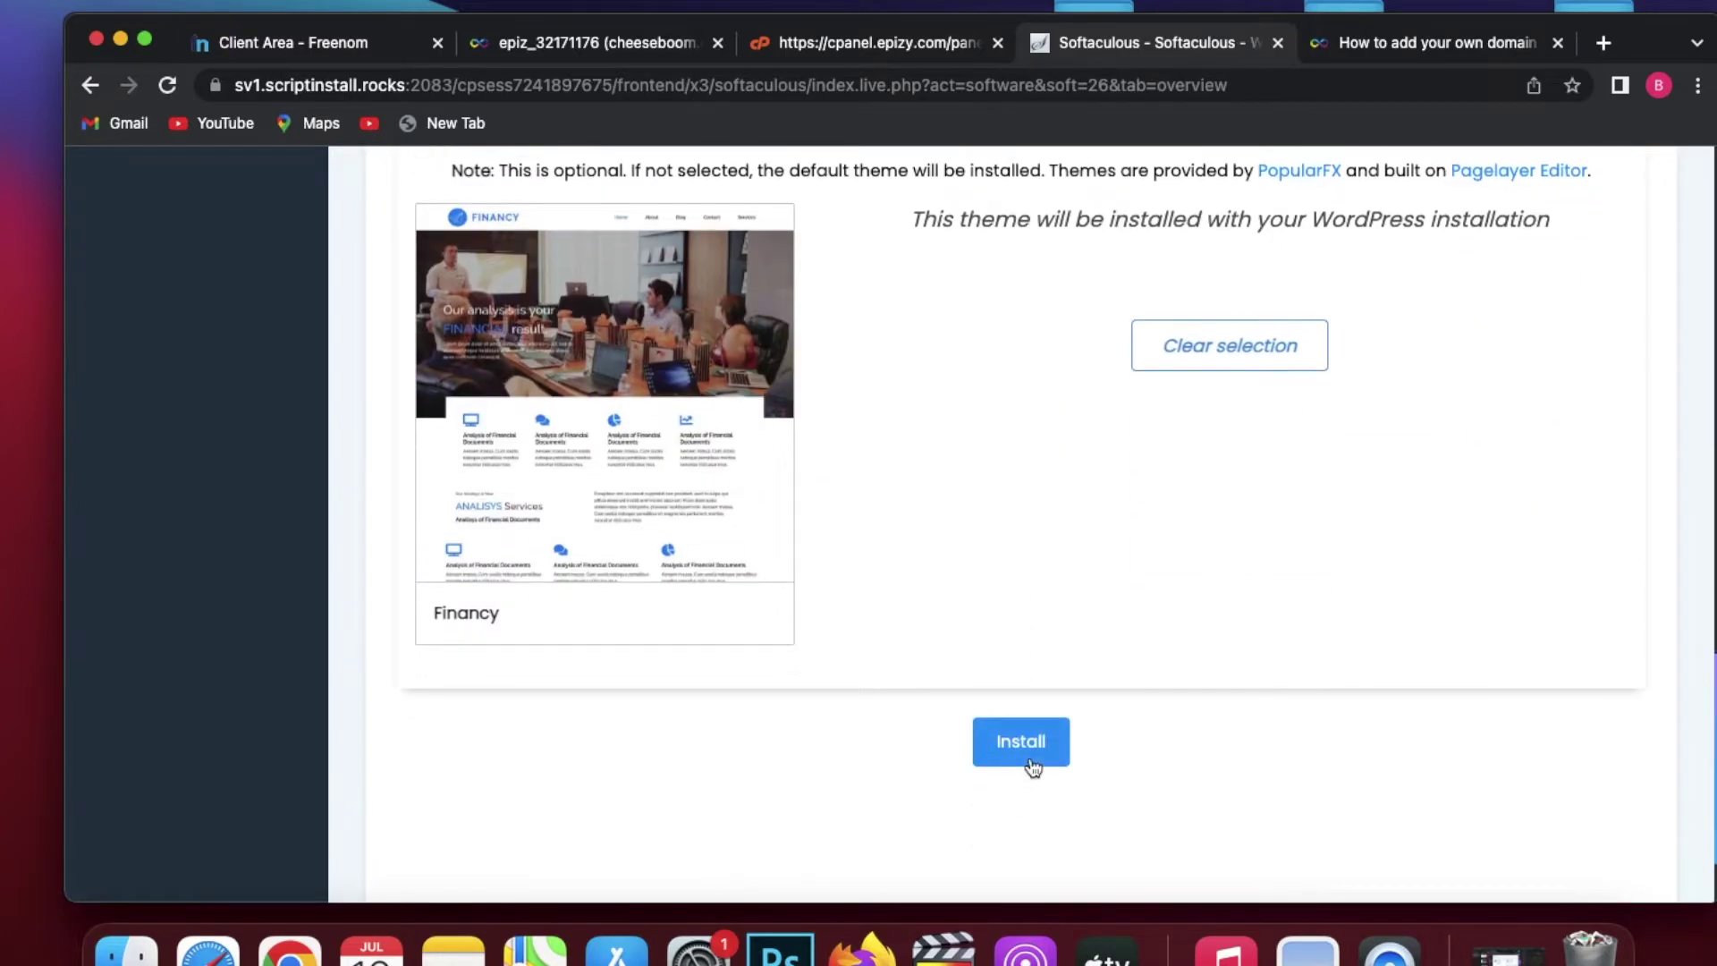
left_click(1030, 751)
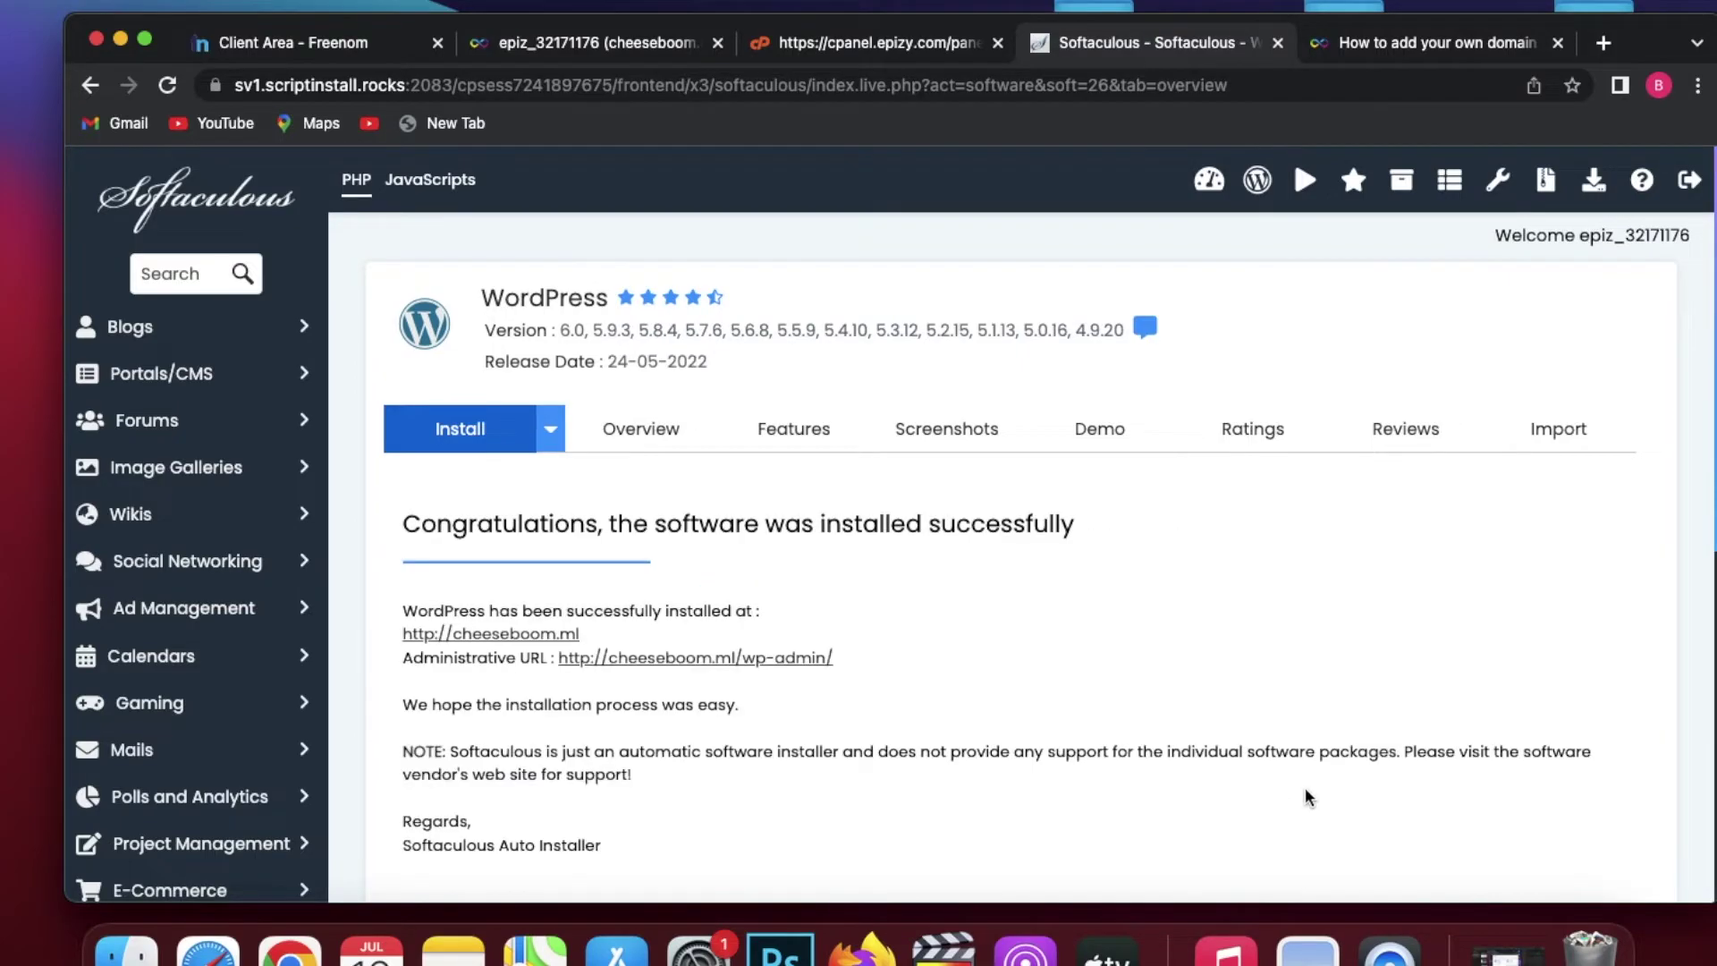
Step: Open the newly installed cheeseboom.ml website and look over its home page
scroll(1306, 797, "down", 2)
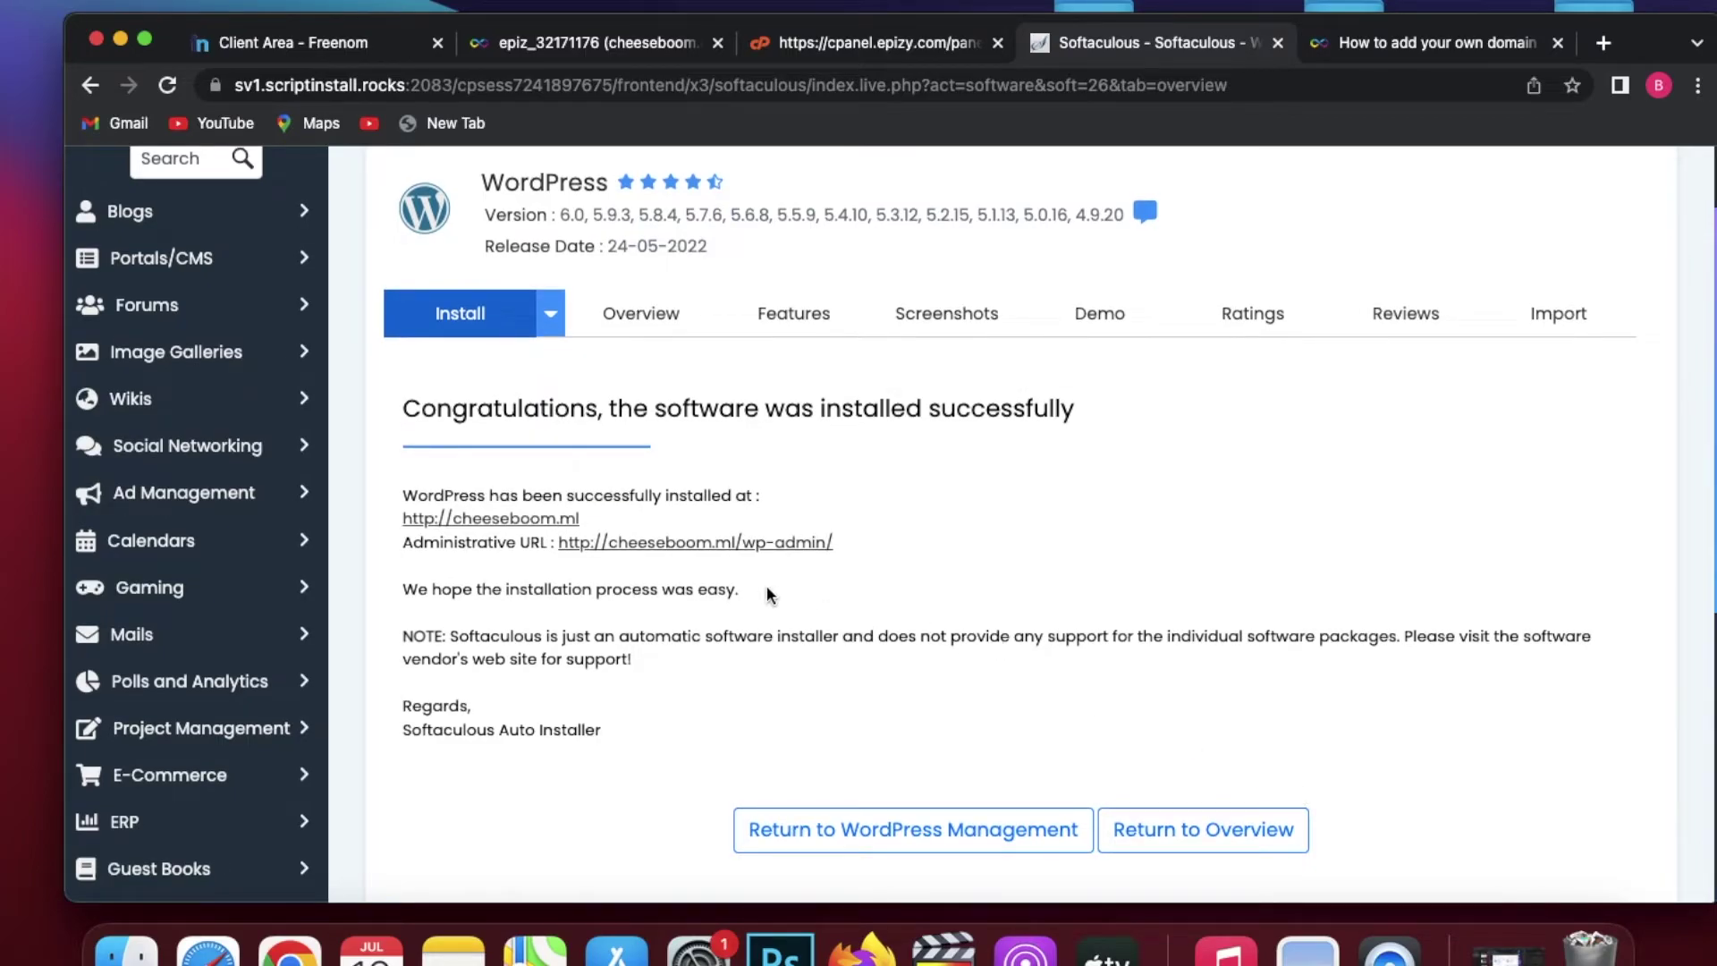
left_click(539, 519)
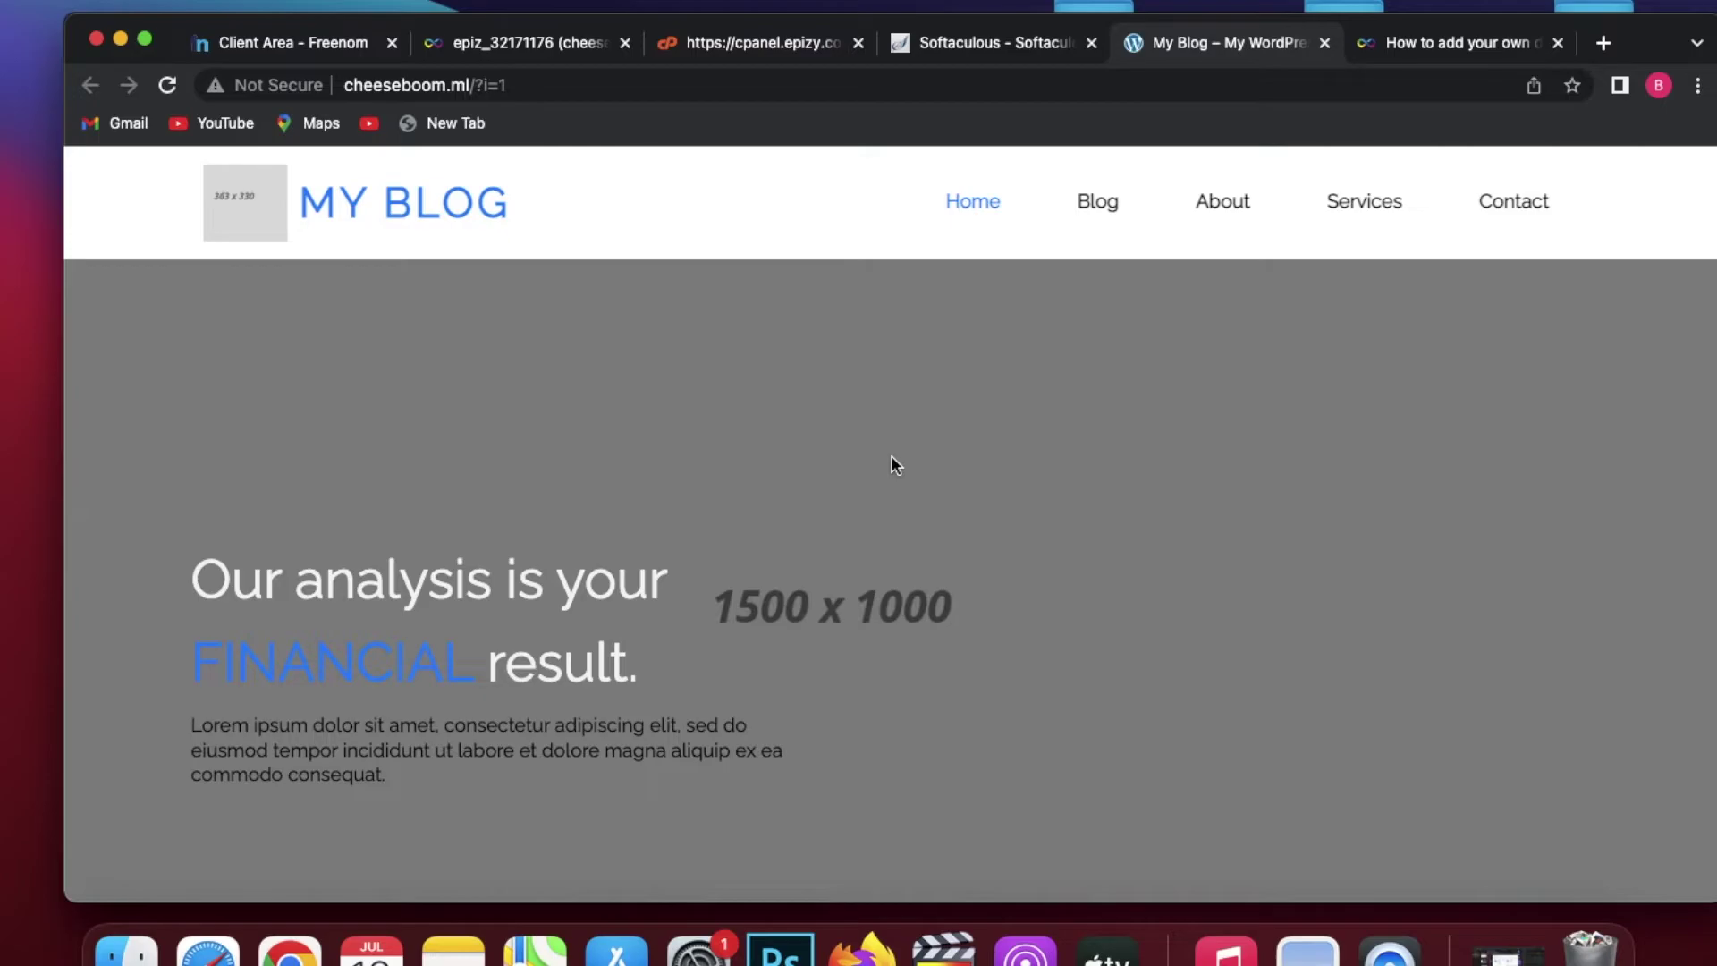
scroll(893, 458, "down", 4)
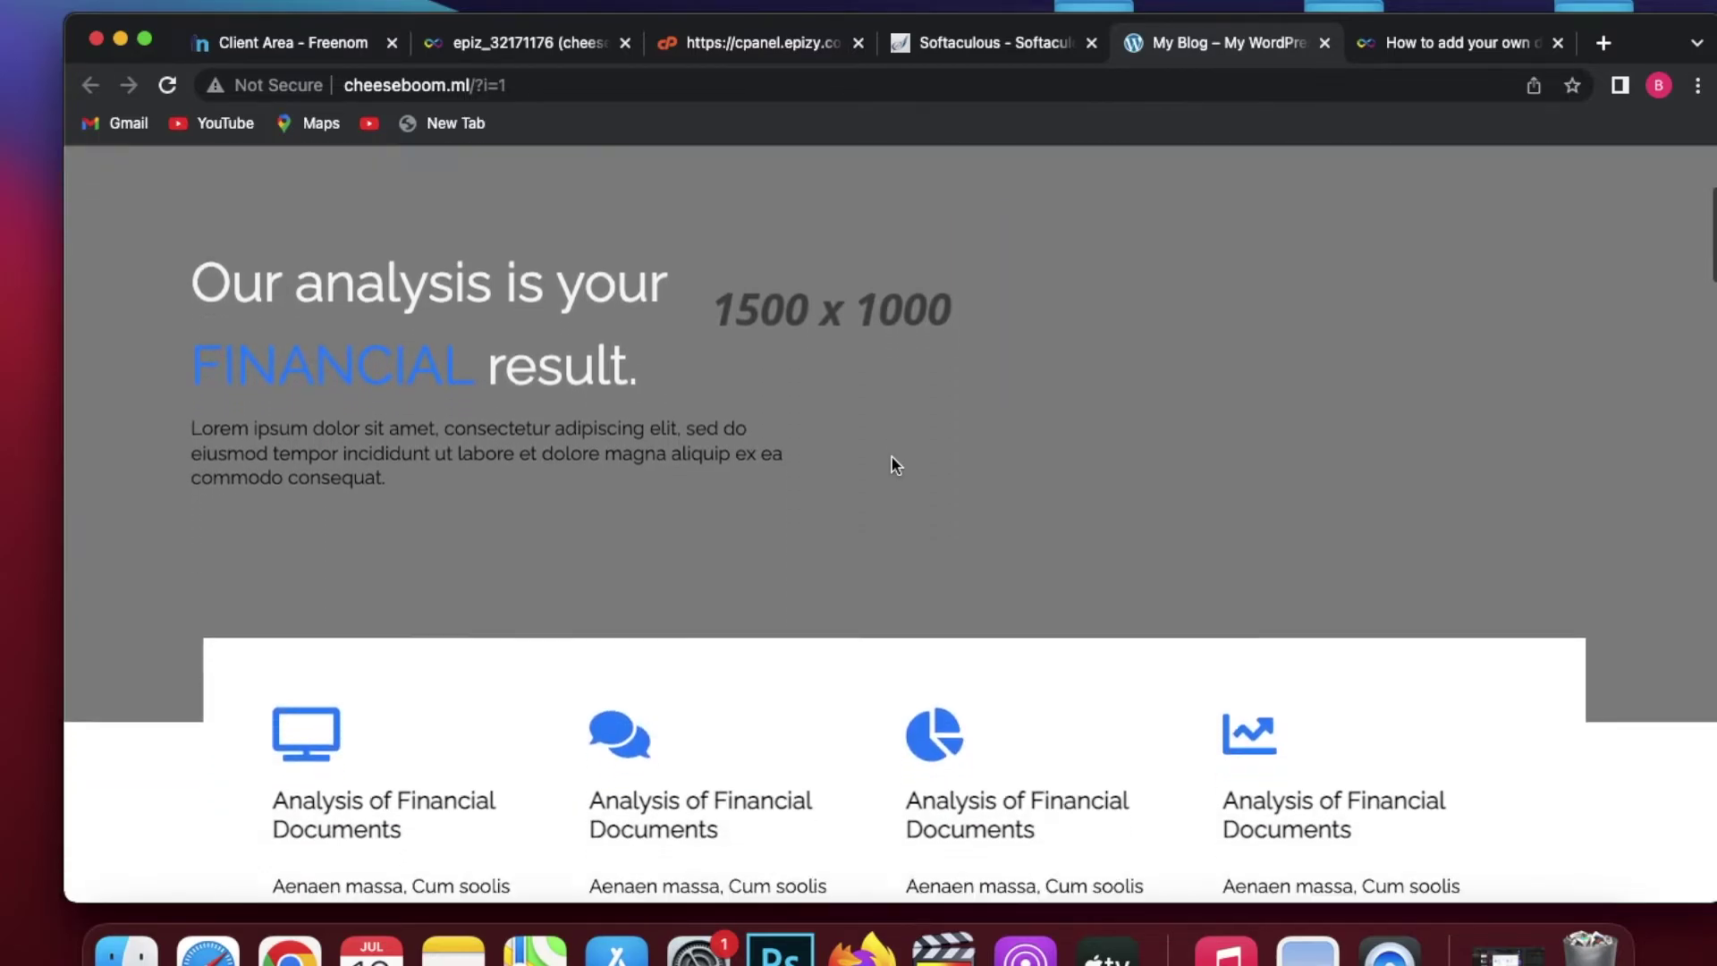
Step: Open the WordPress admin dashboard through the administrative URL and start customizing the My Blog home page
key("ctrl+shift+Tab")
left_click(741, 542)
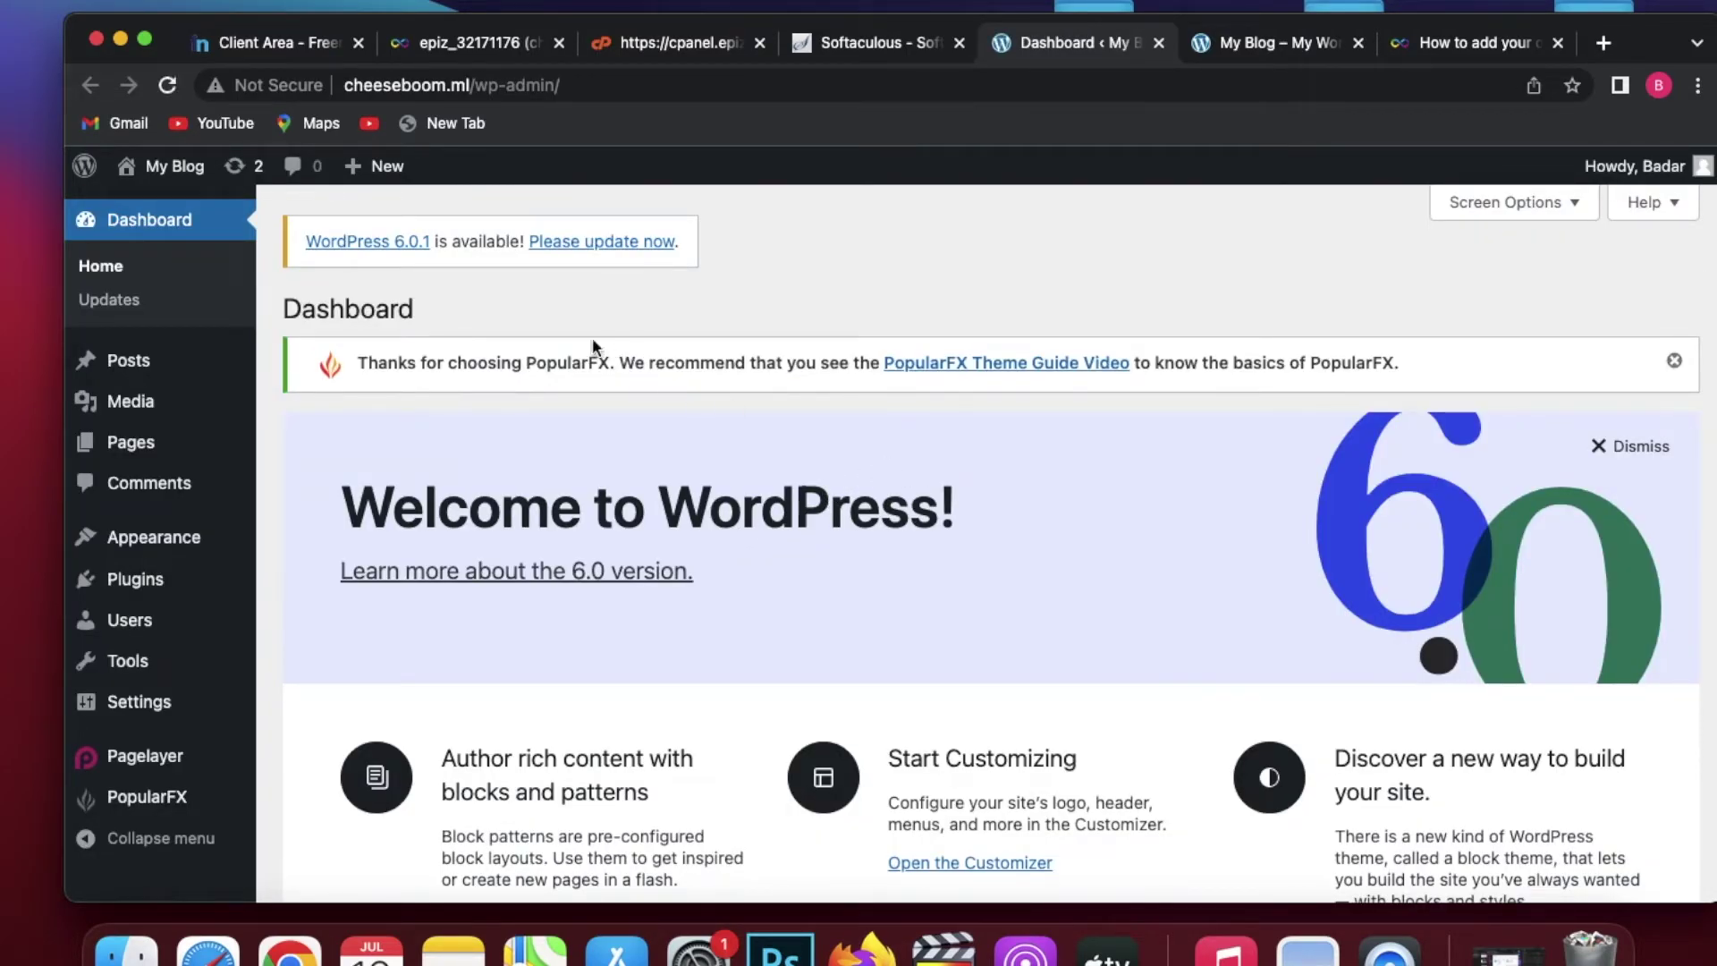
left_click(174, 167)
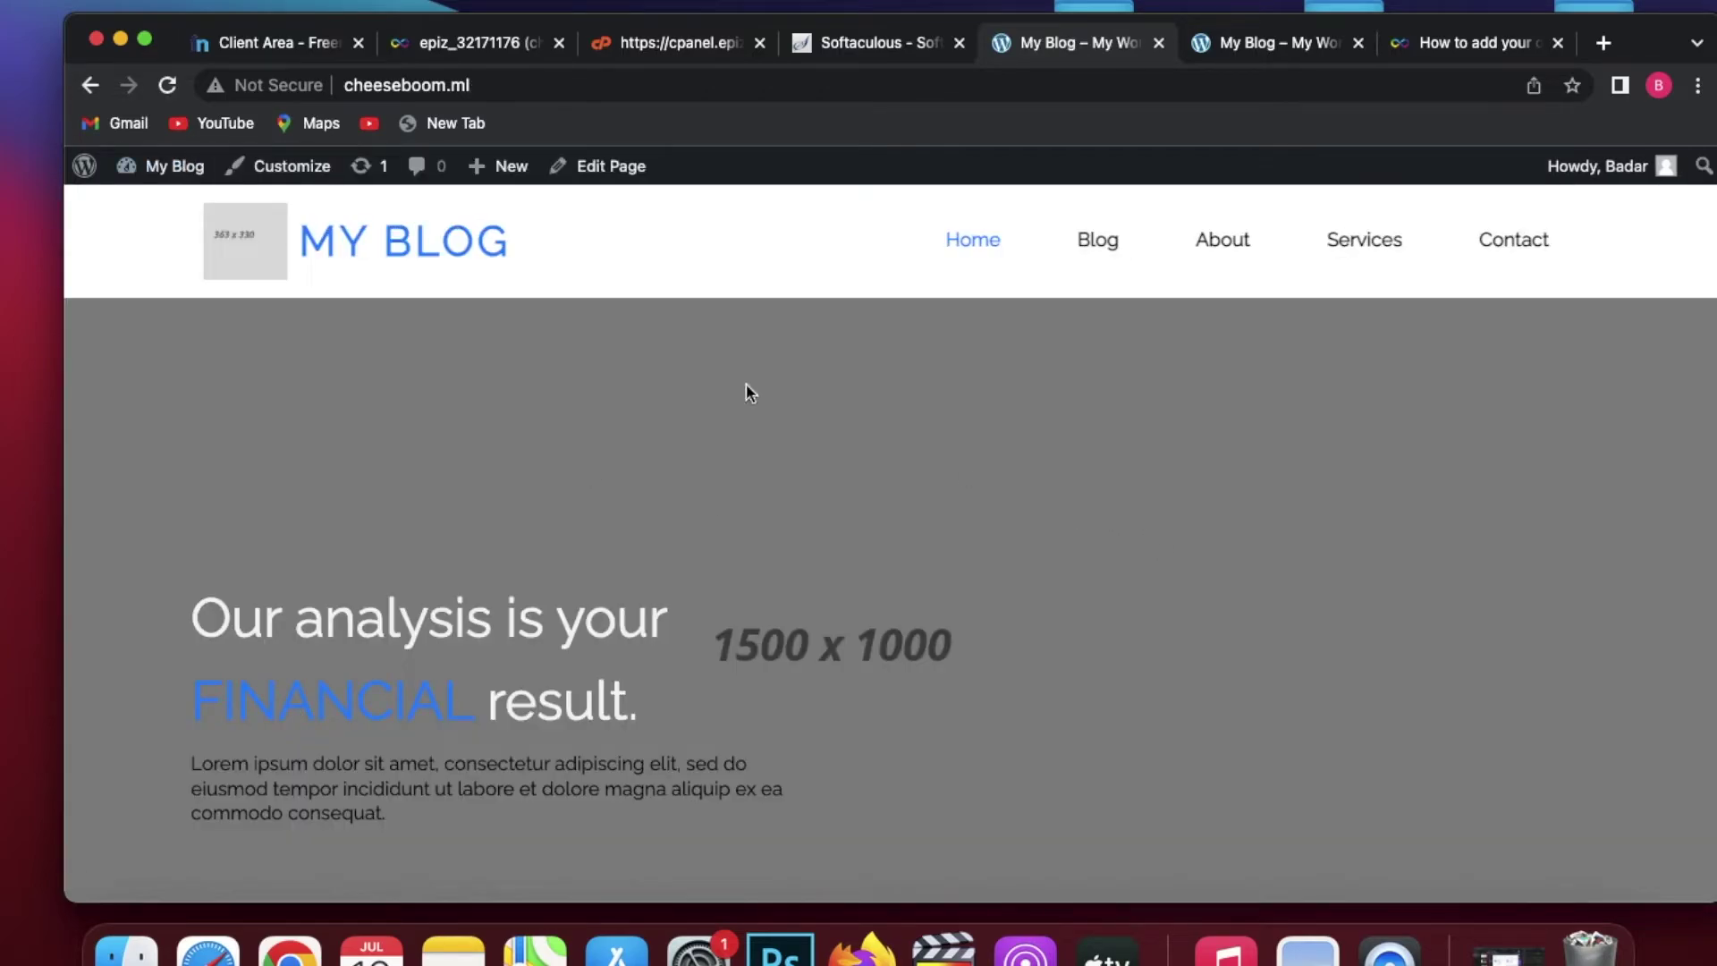
left_click(310, 185)
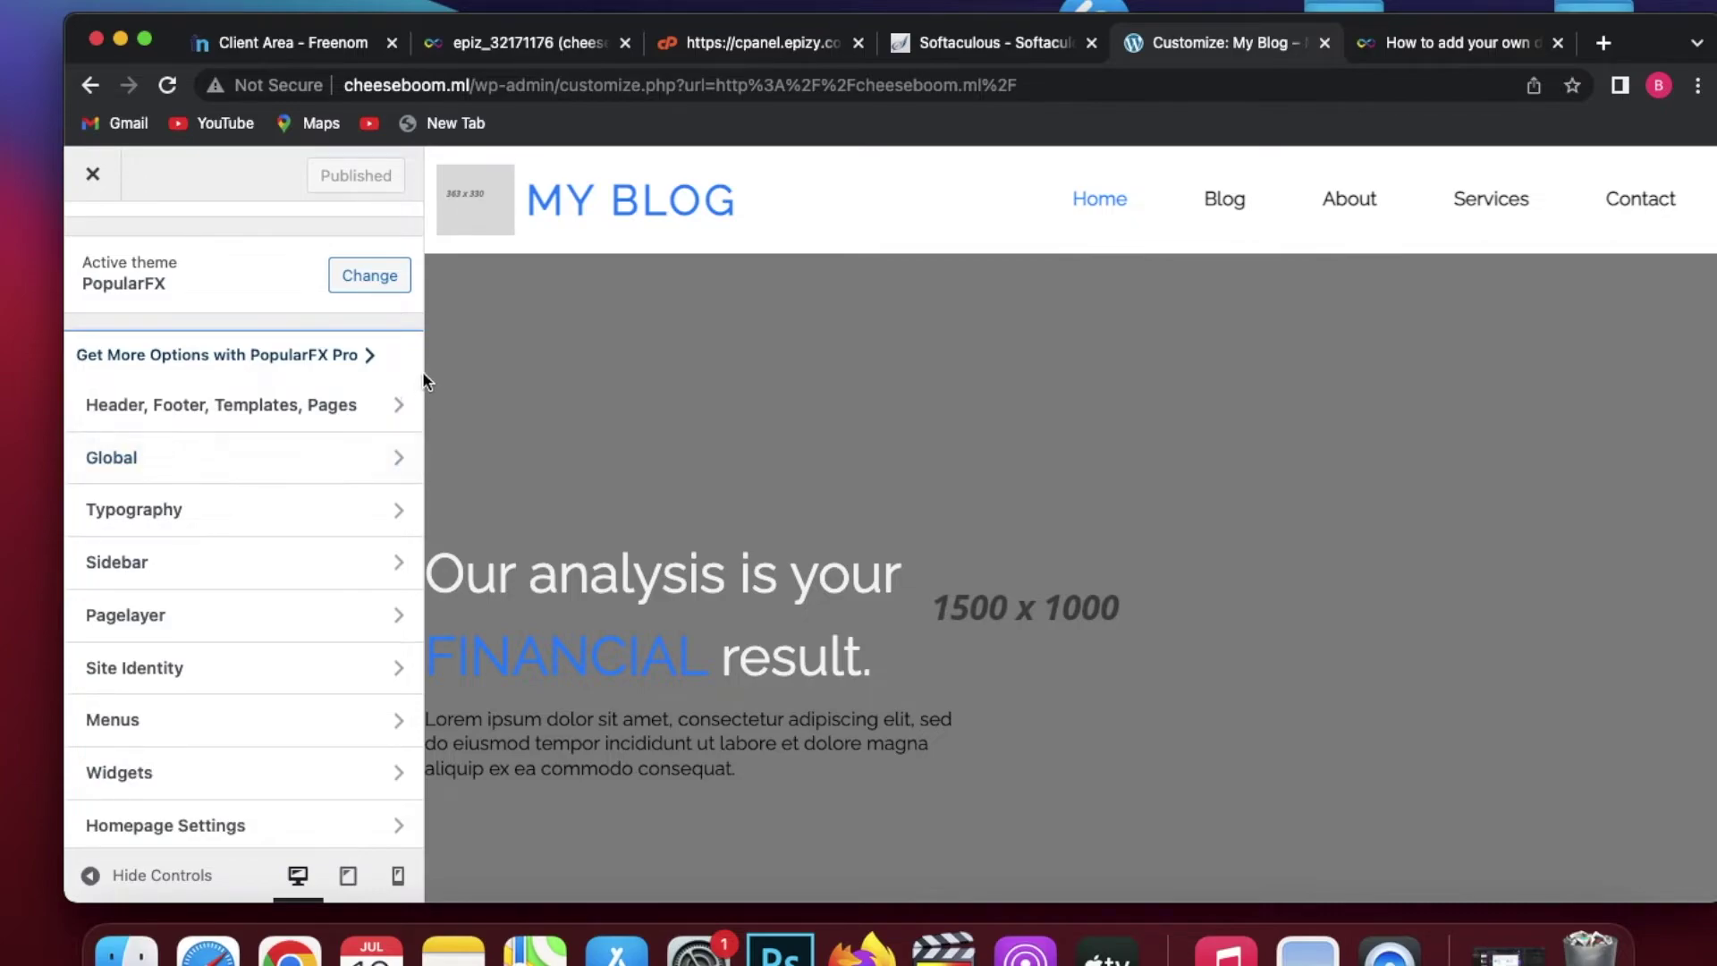
Step: Switch the site being customized to a live preview of the installed Twenty Twenty-One theme
left_click(387, 272)
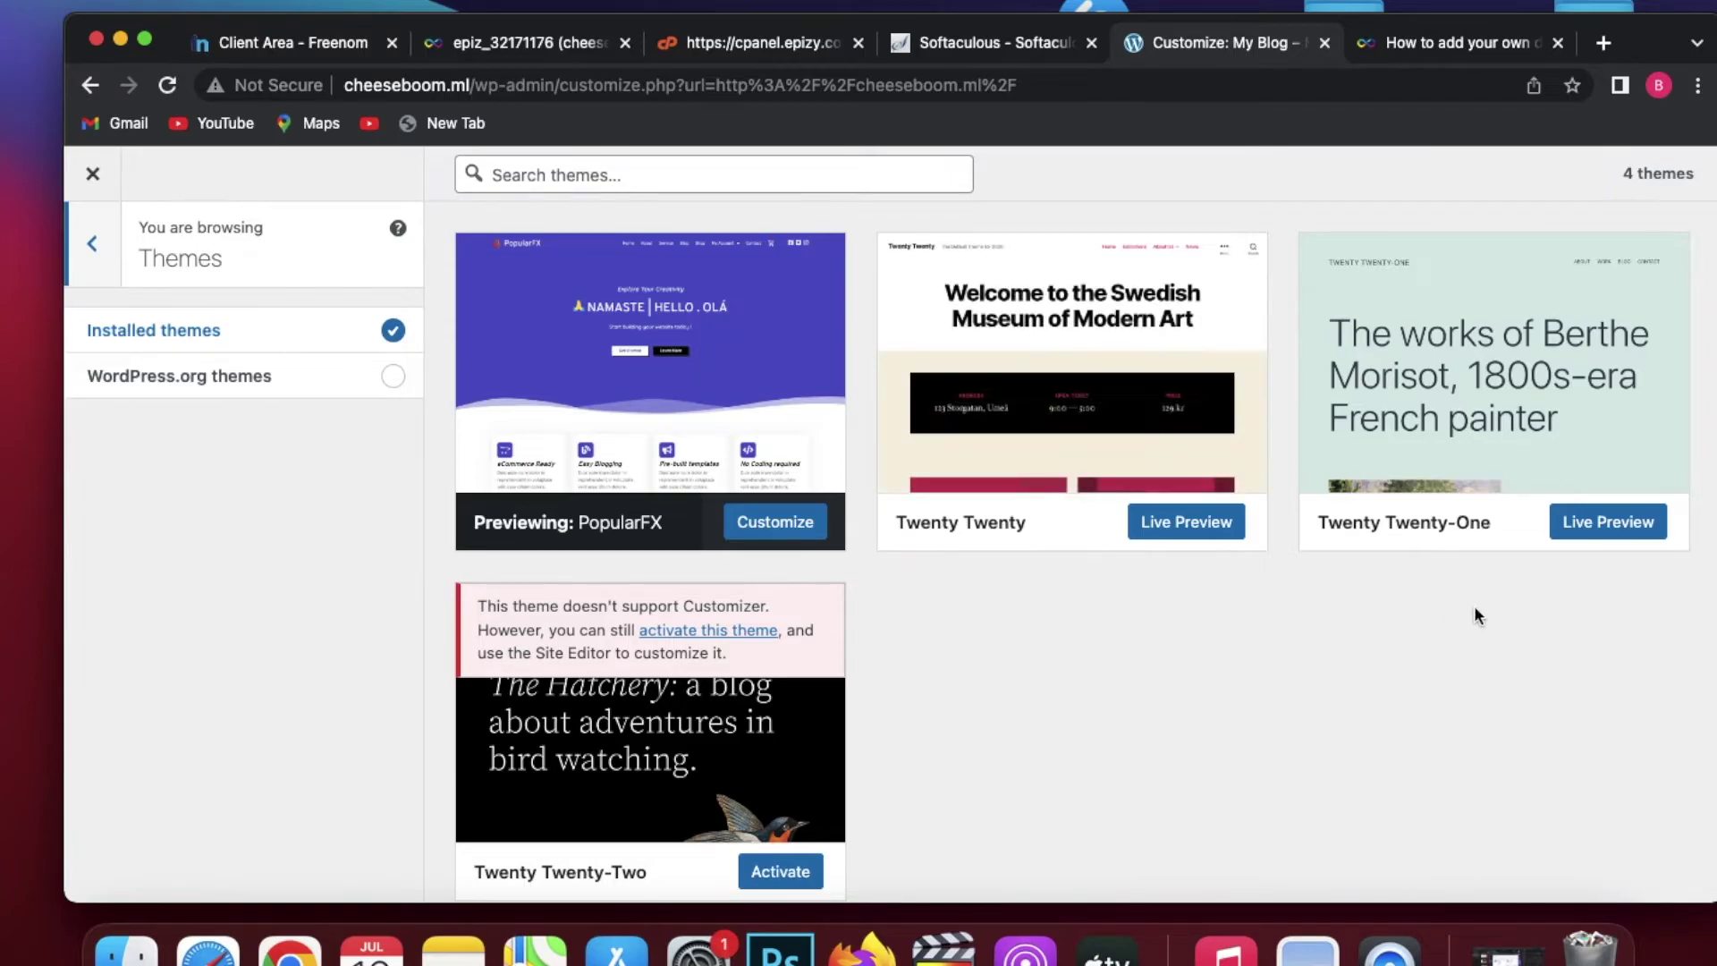
left_click(1621, 523)
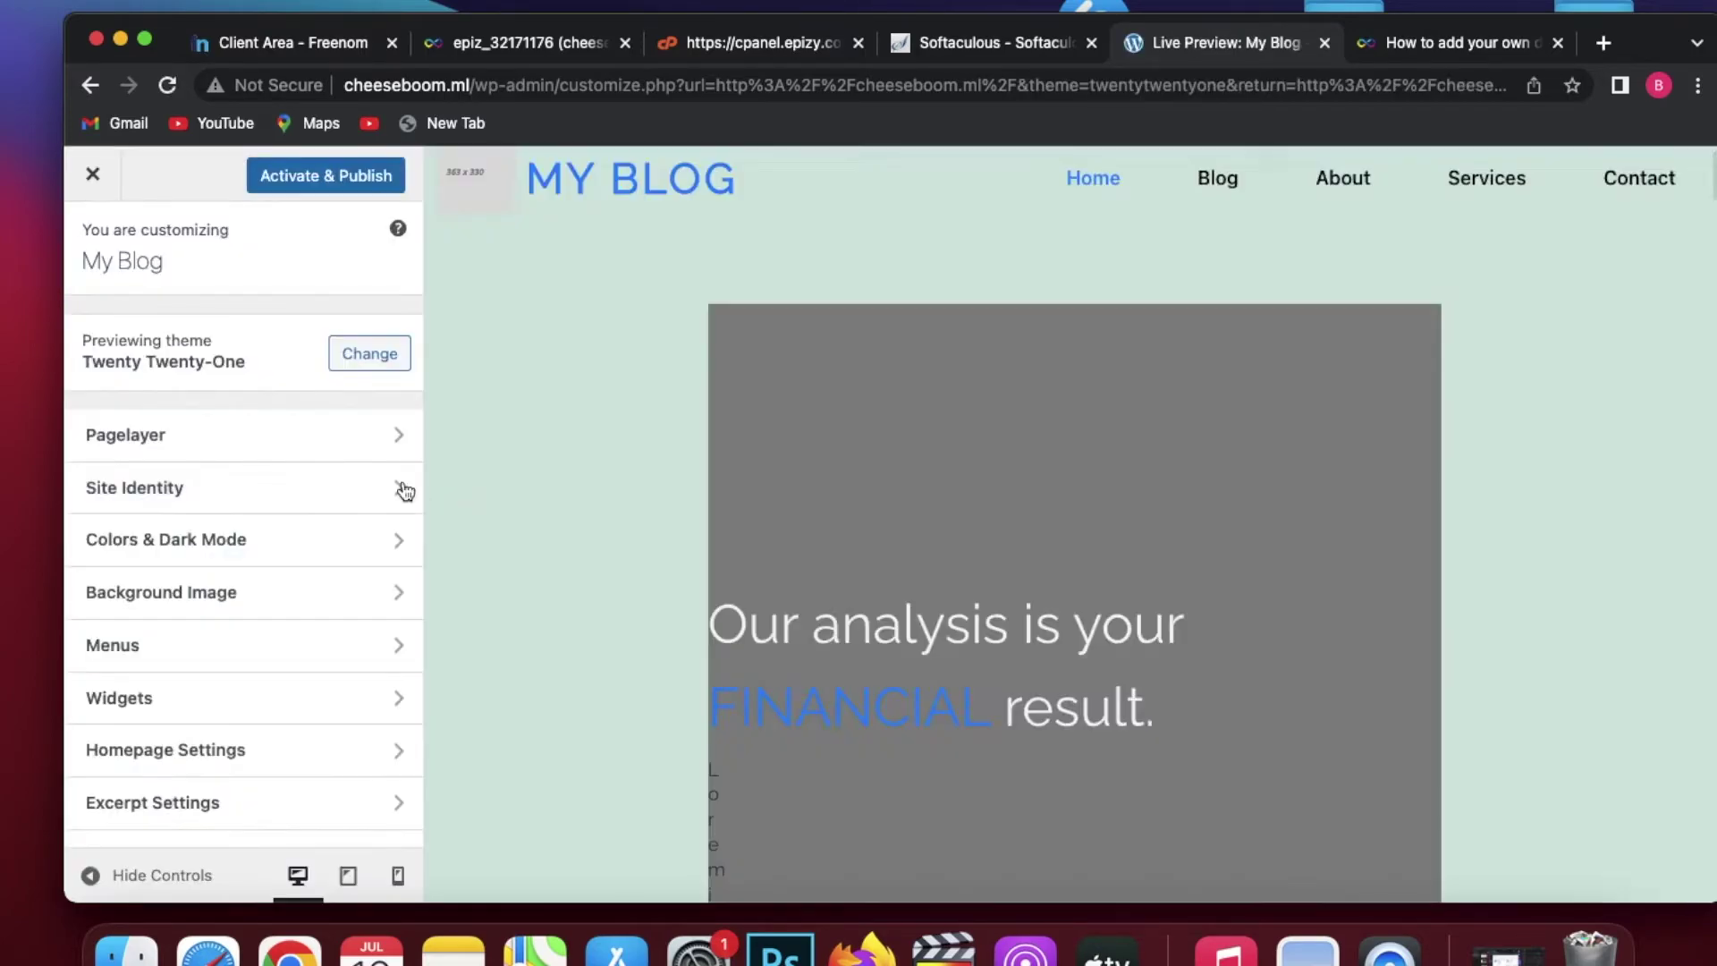
left_click(403, 487)
left_click(101, 243)
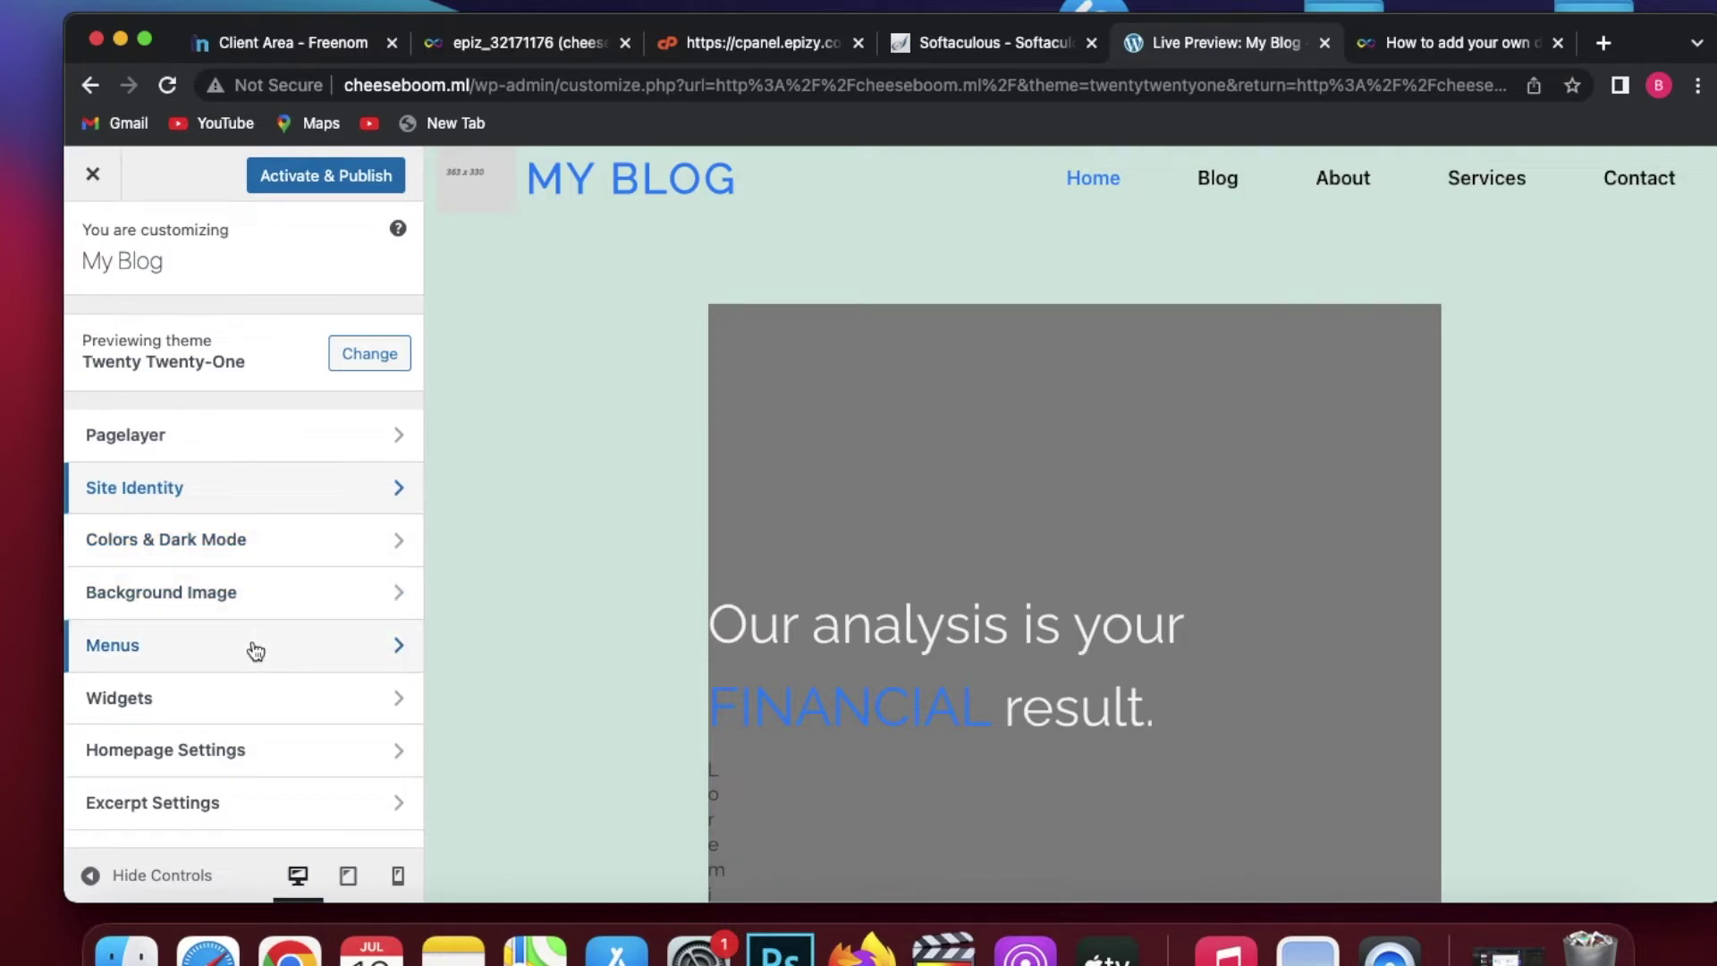
Step: Upload the image Screenshot-2022-07-15-at-4.19.13-AM.png from the Desktop and set it as the site's background image
left_click(288, 615)
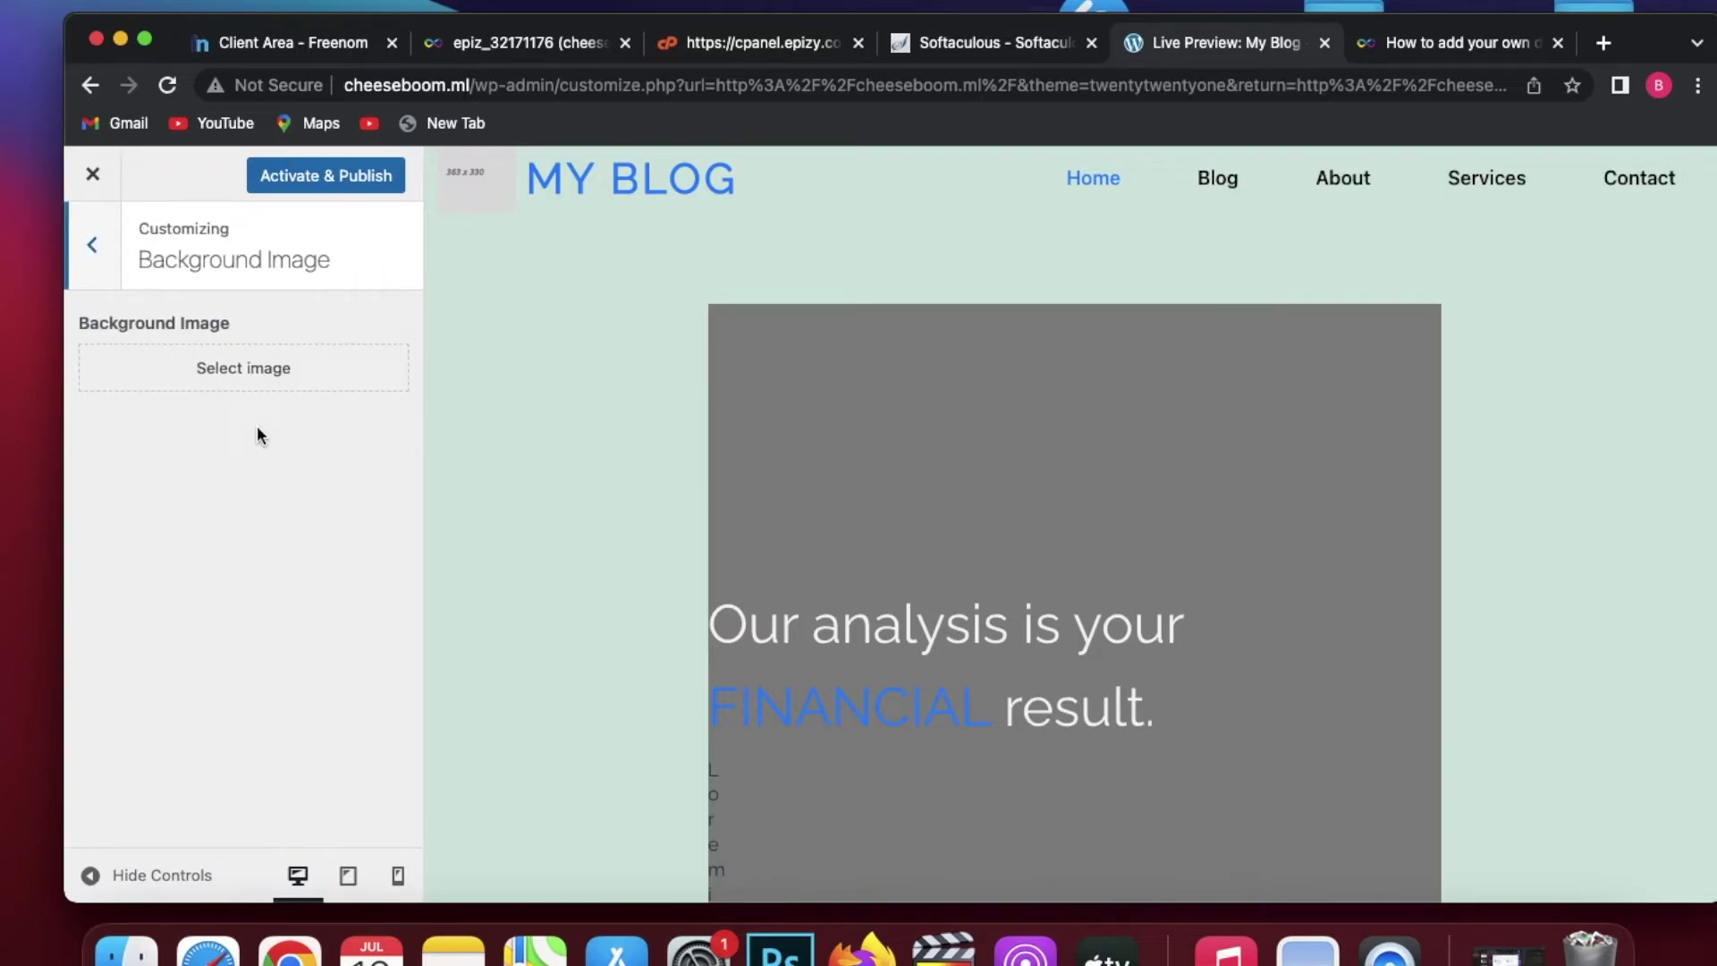
left_click(255, 369)
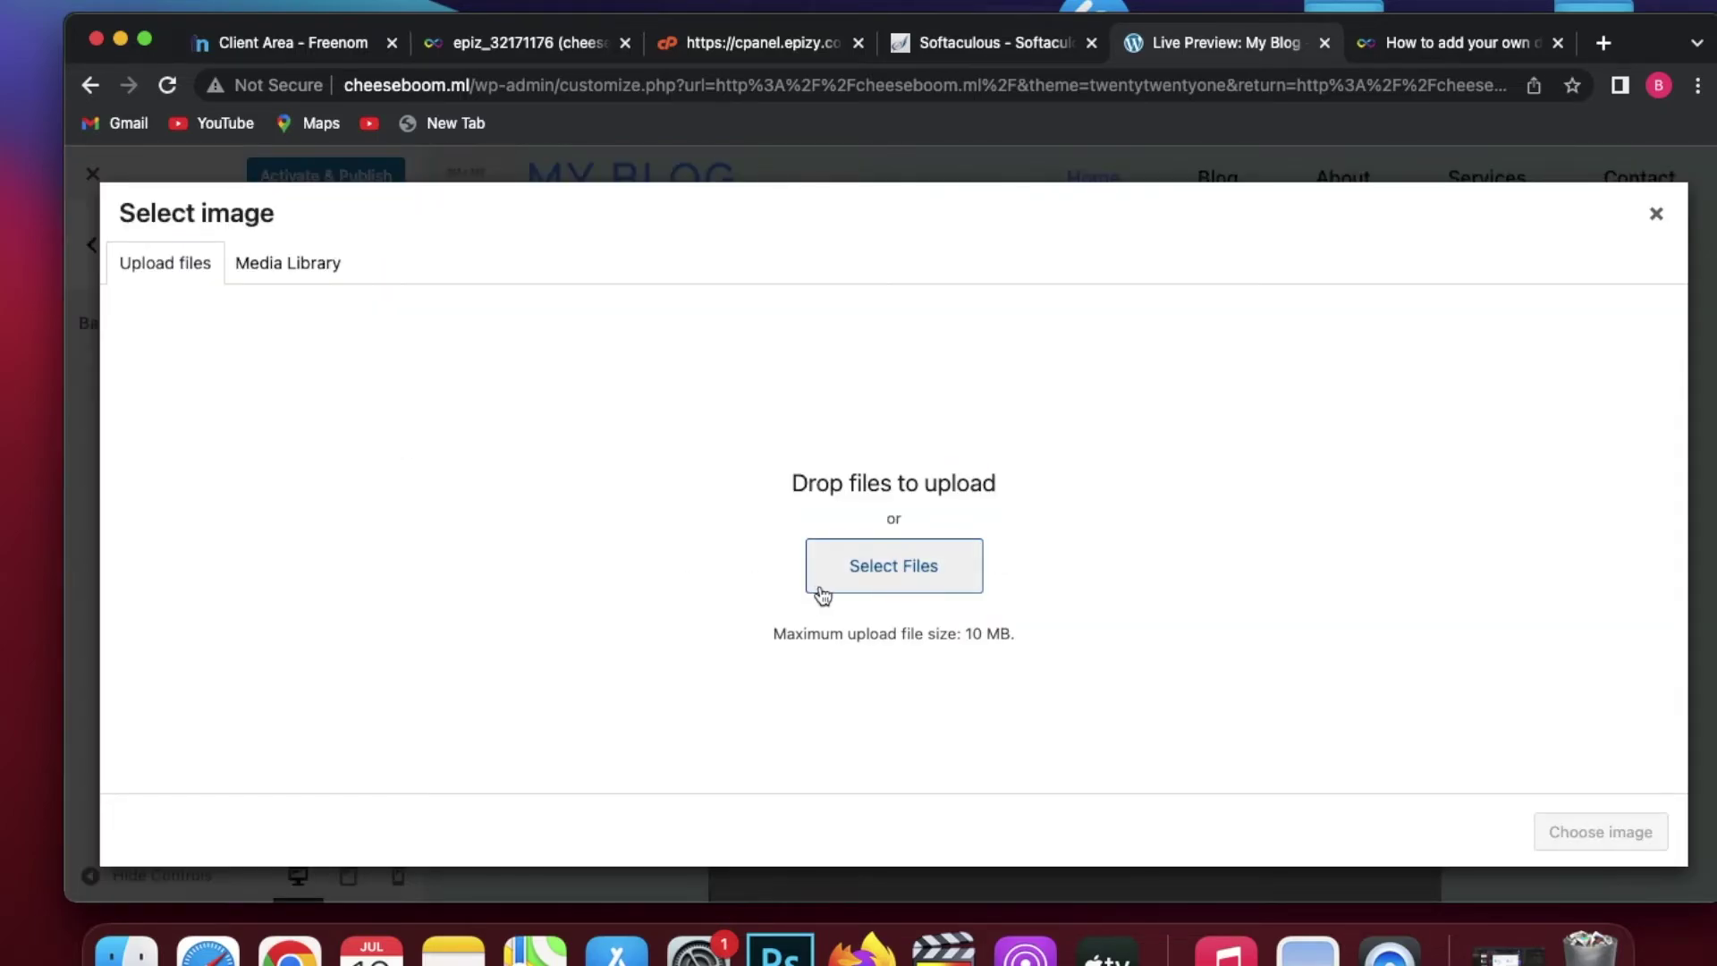
left_click(820, 589)
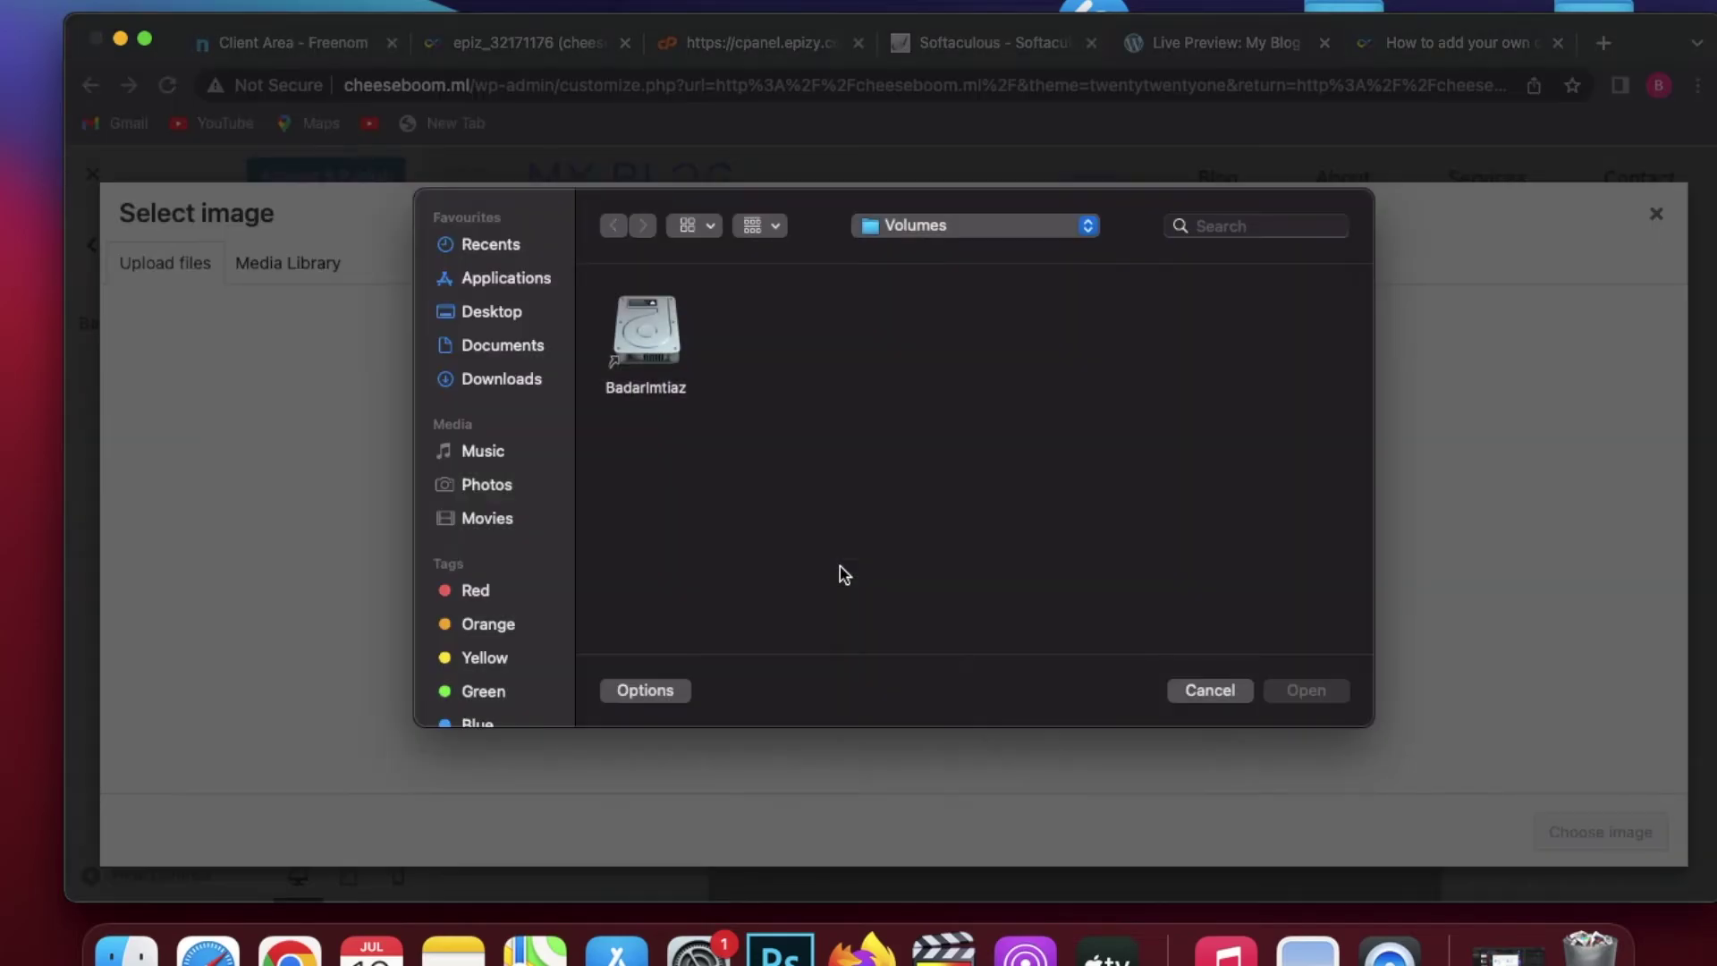
scroll(974, 483, "down", 3)
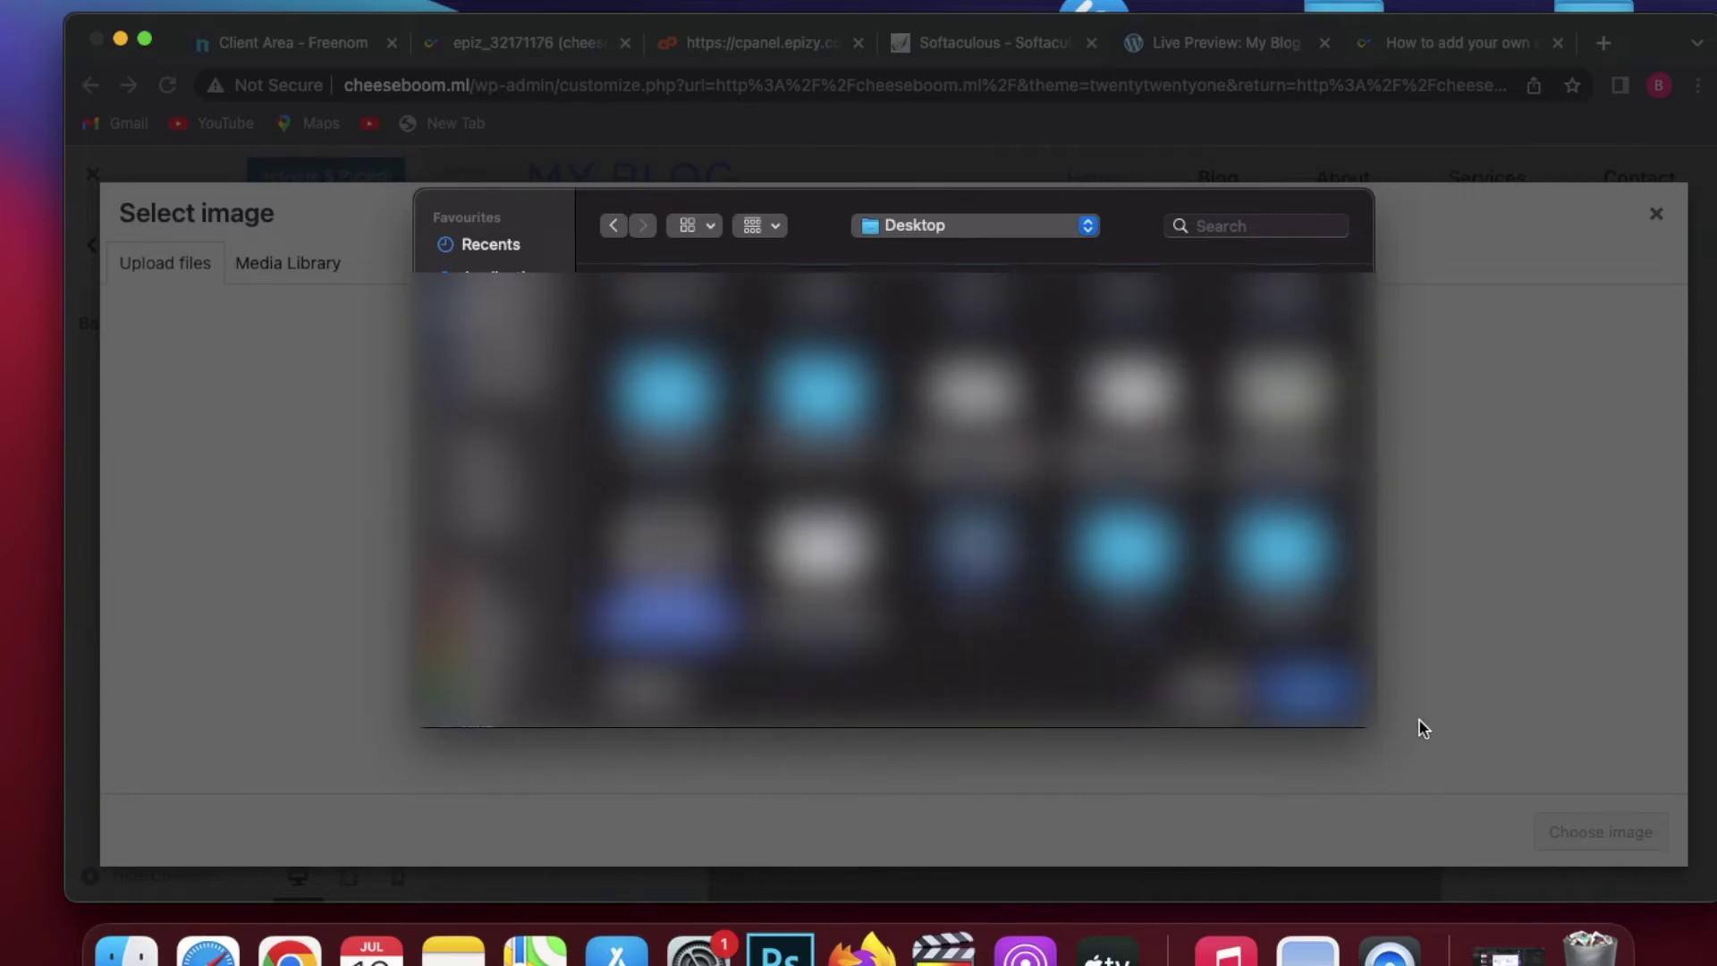
left_click(1312, 696)
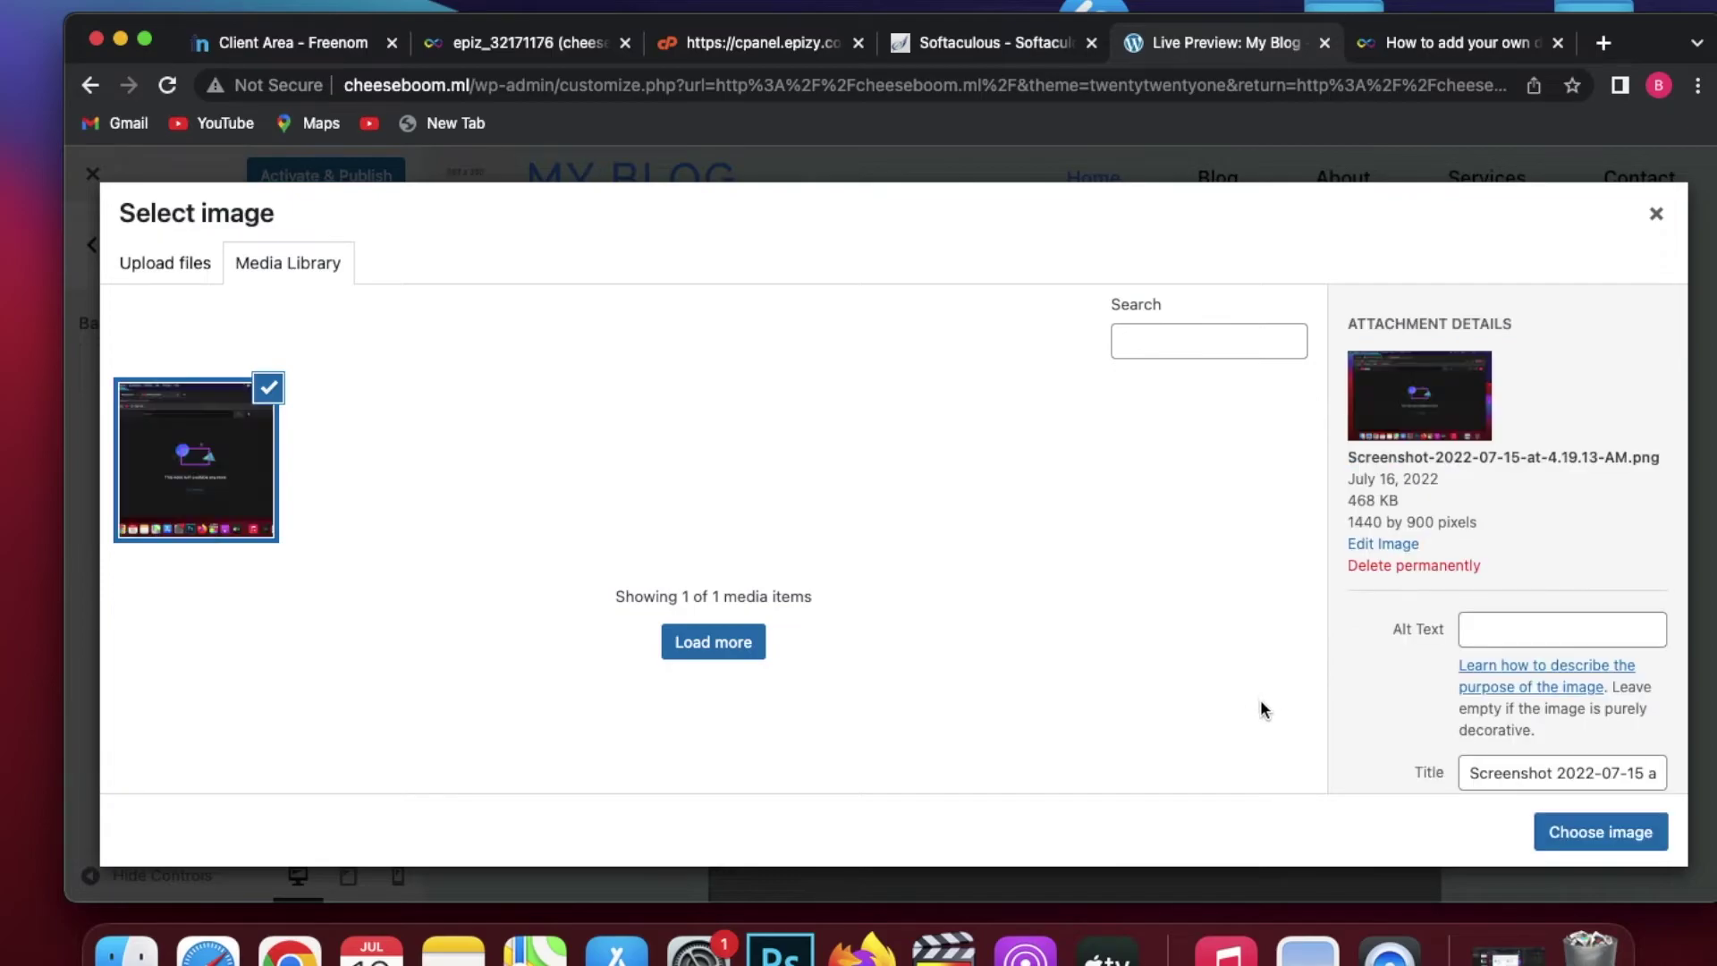
left_click(1576, 838)
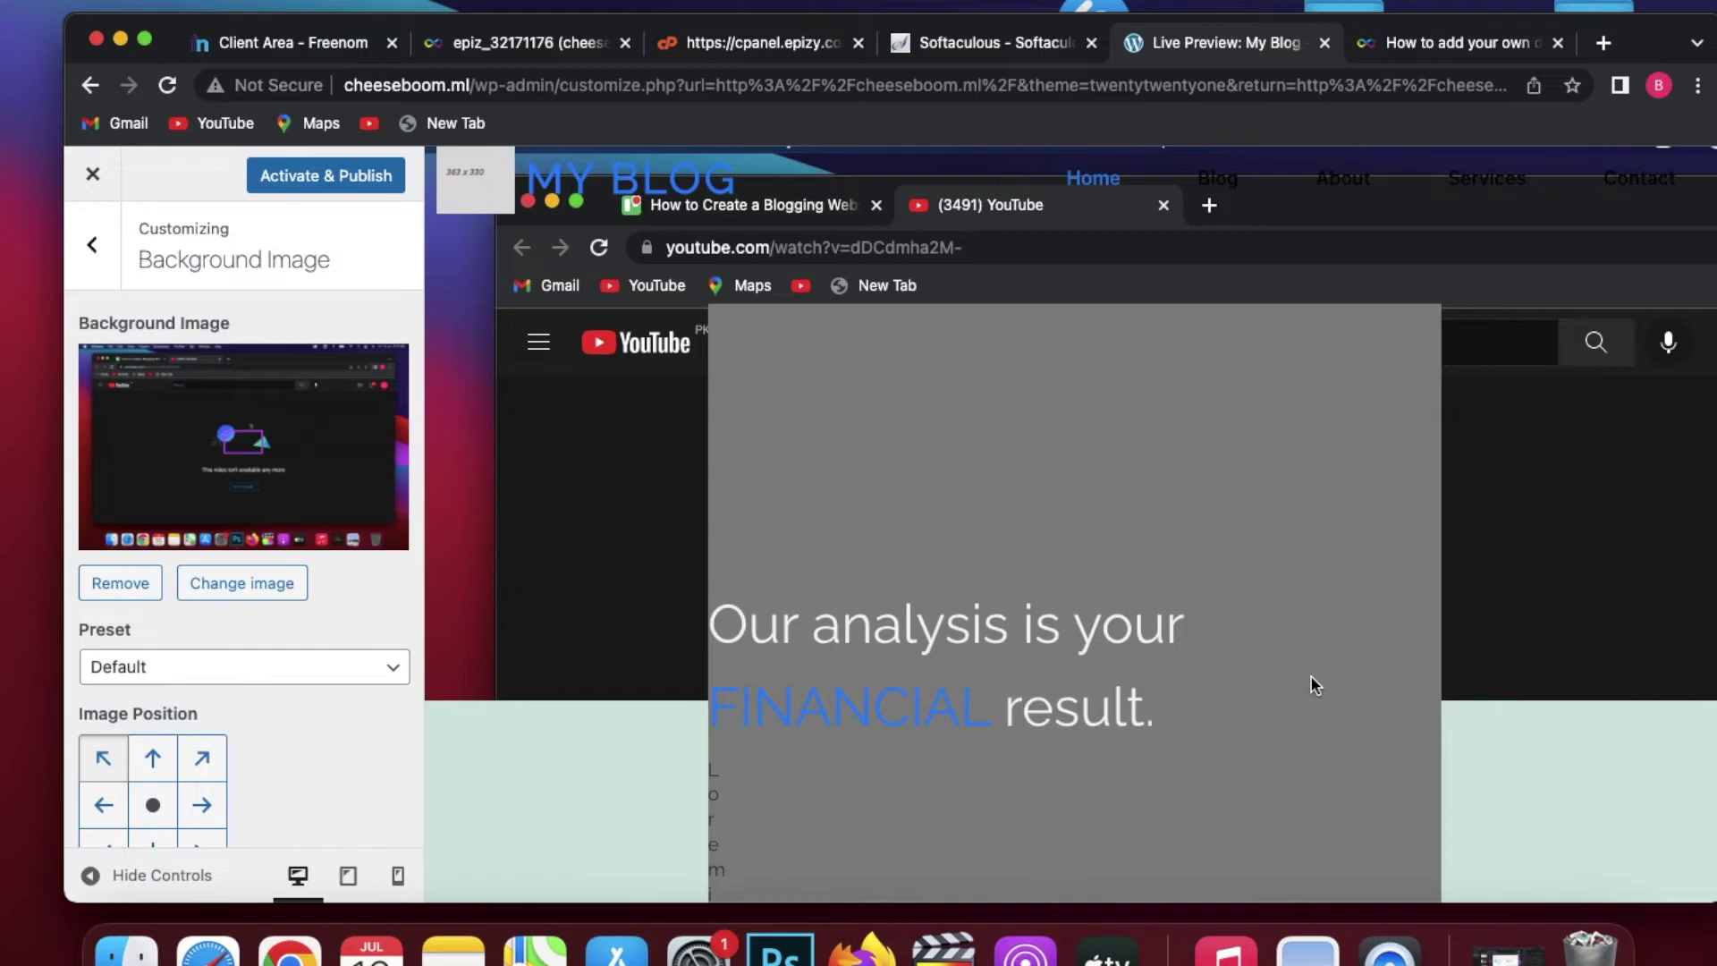
Step: Activate and publish the Twenty Twenty-One theme with the new background image and check the page preview
scroll(1311, 678, "down", 3)
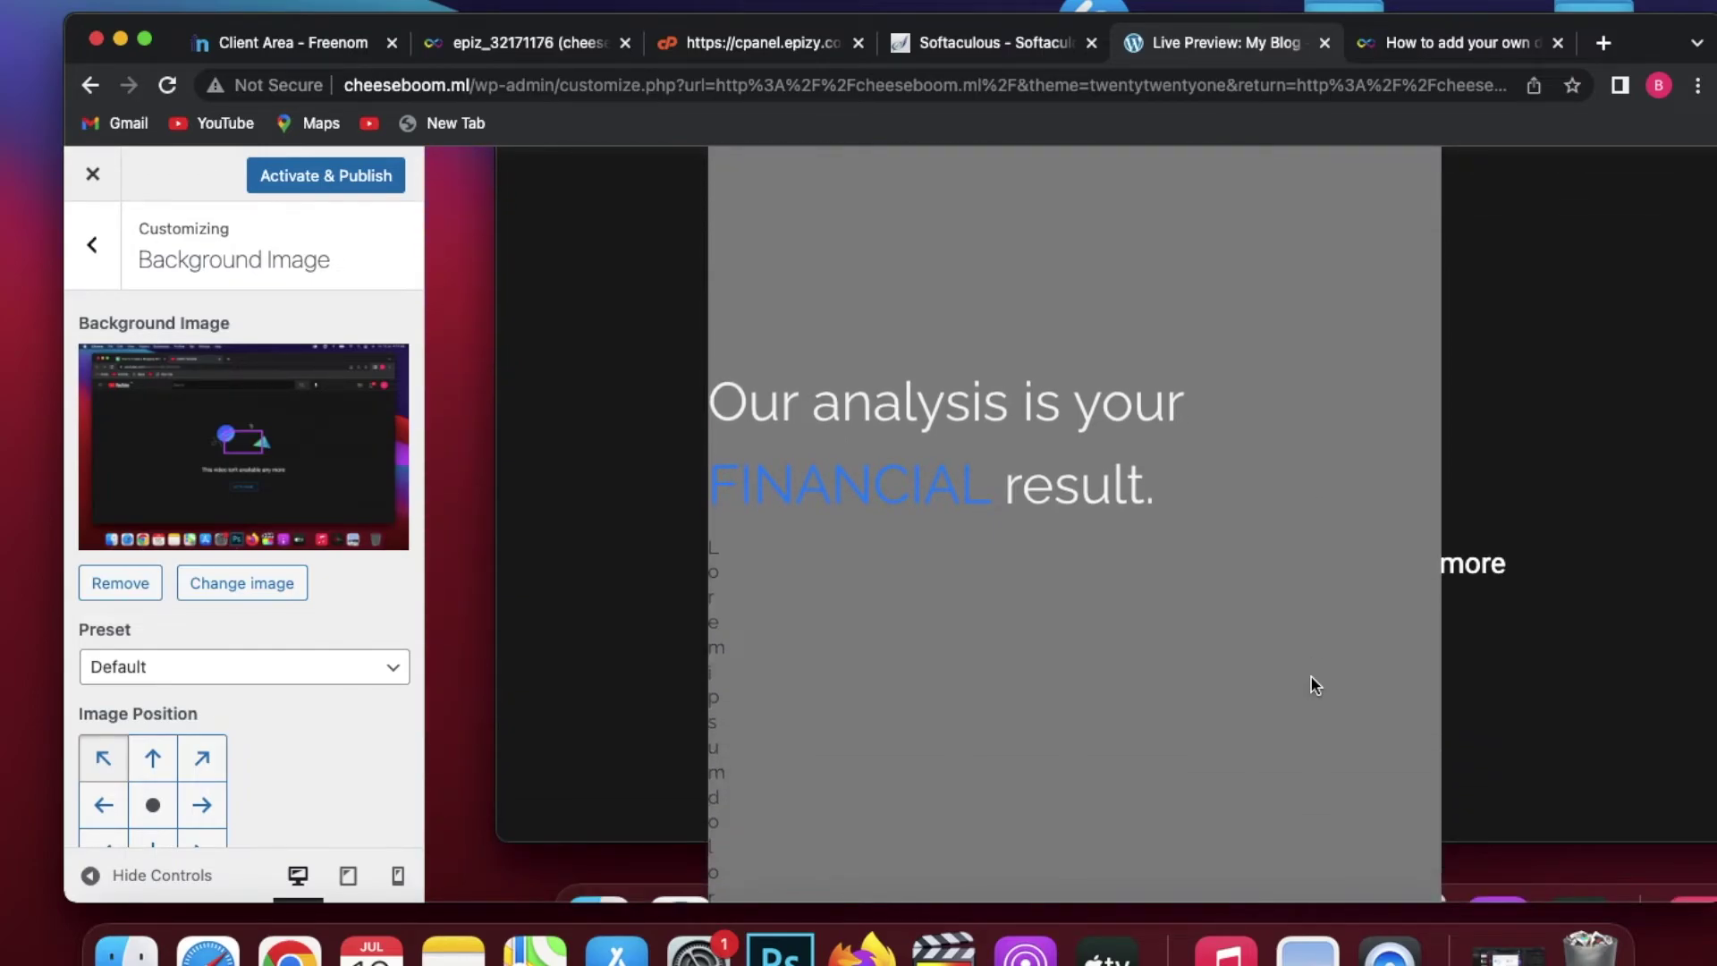
scroll(1312, 679, "down", 2)
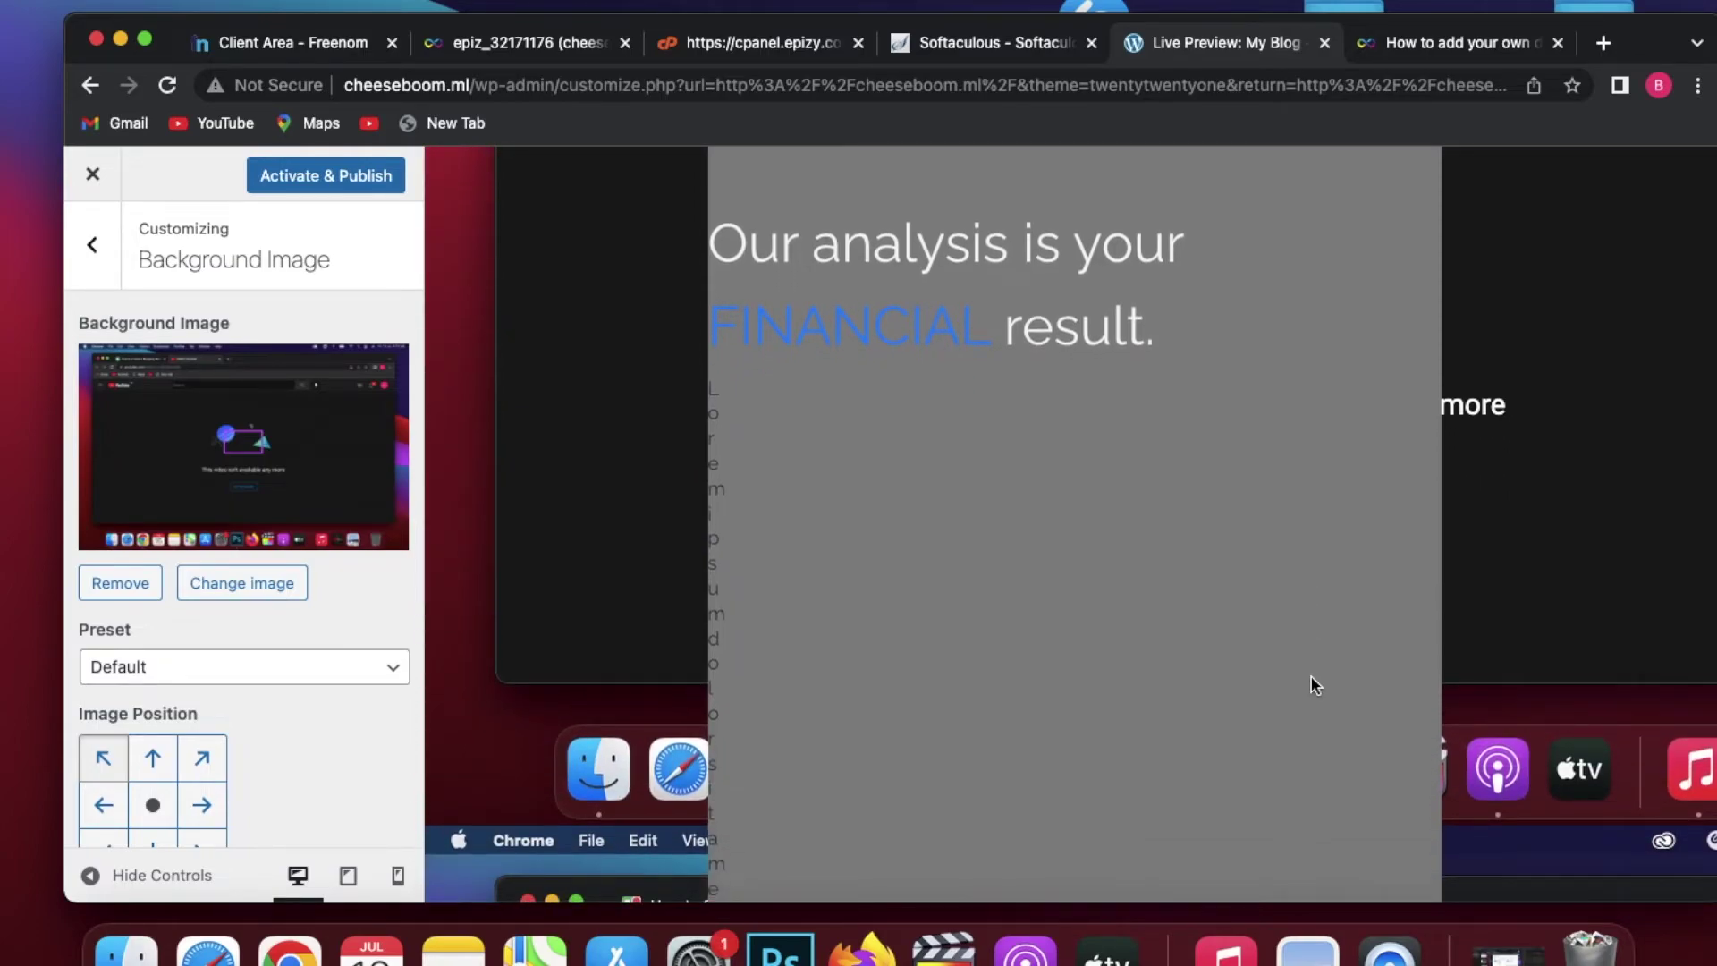
scroll(1311, 678, "up", 1)
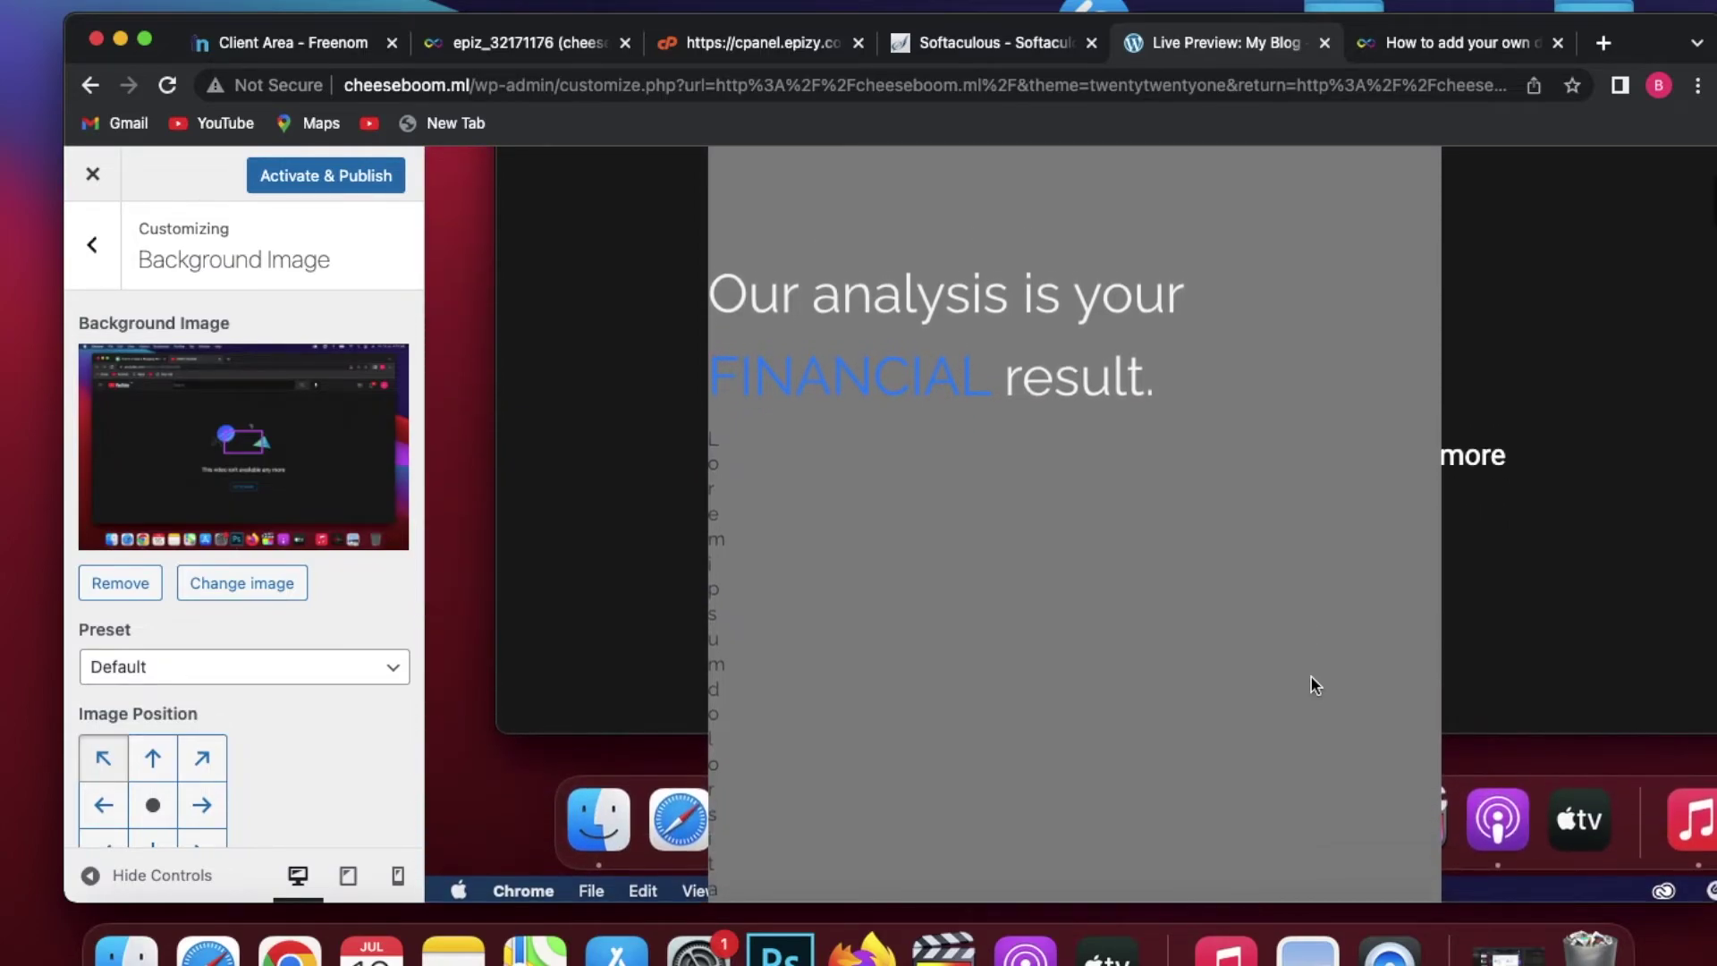
left_click(367, 188)
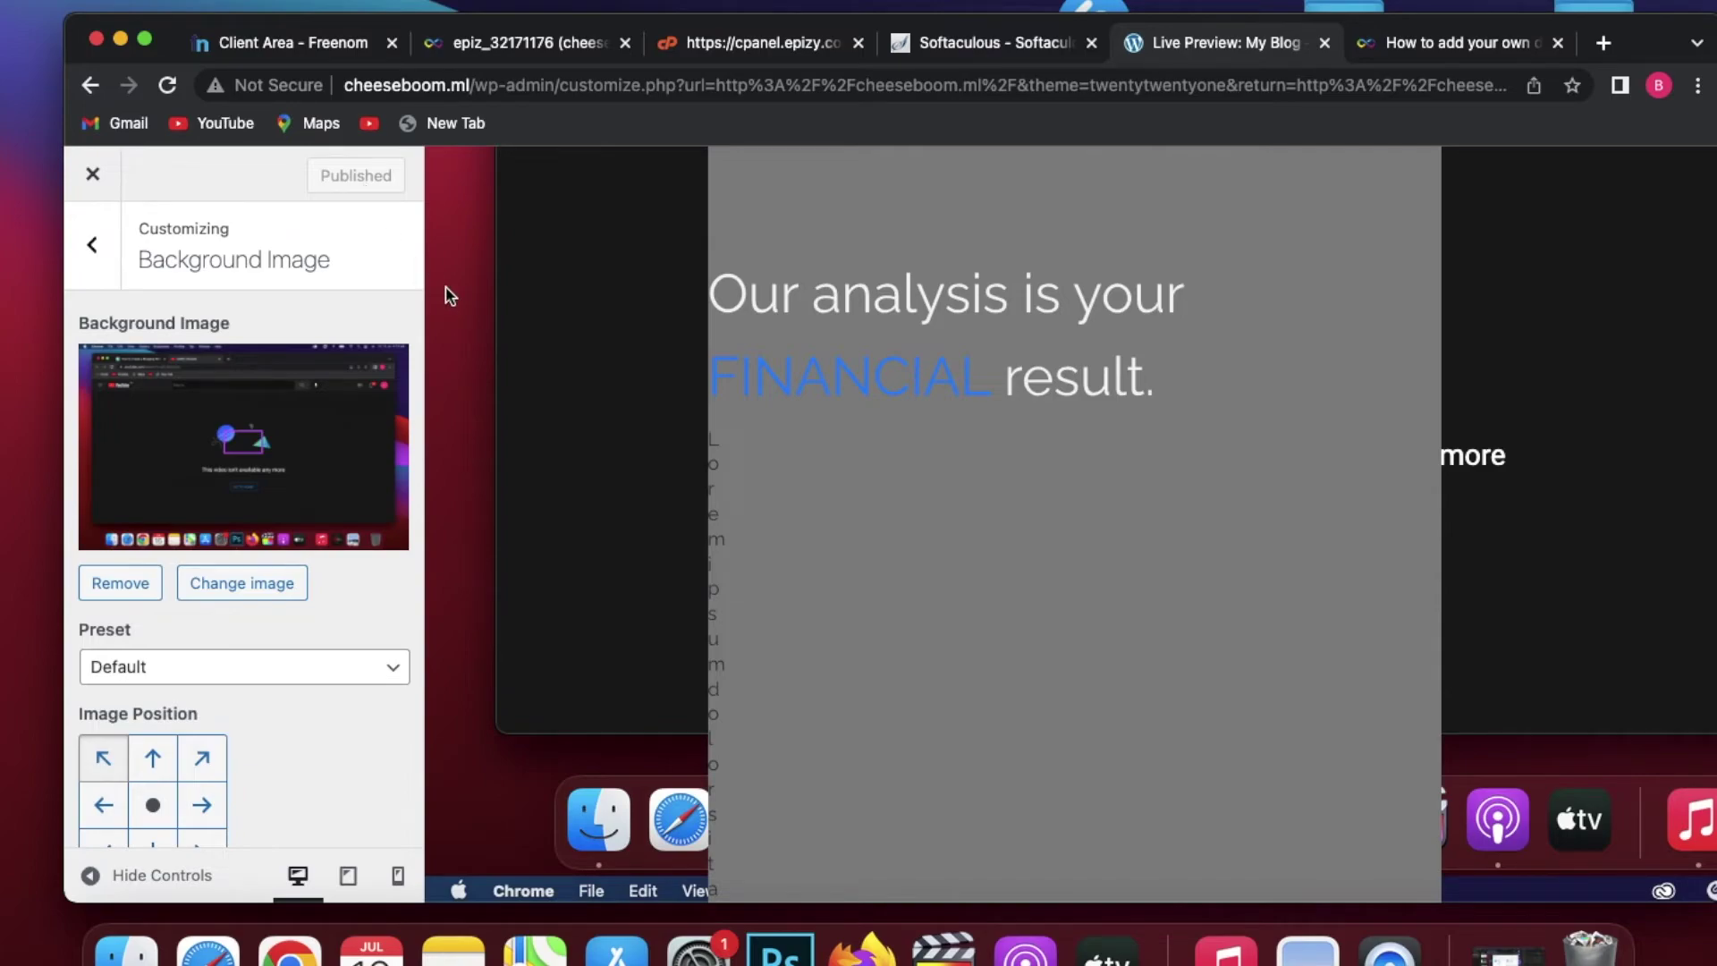
scroll(604, 415, "down", 3)
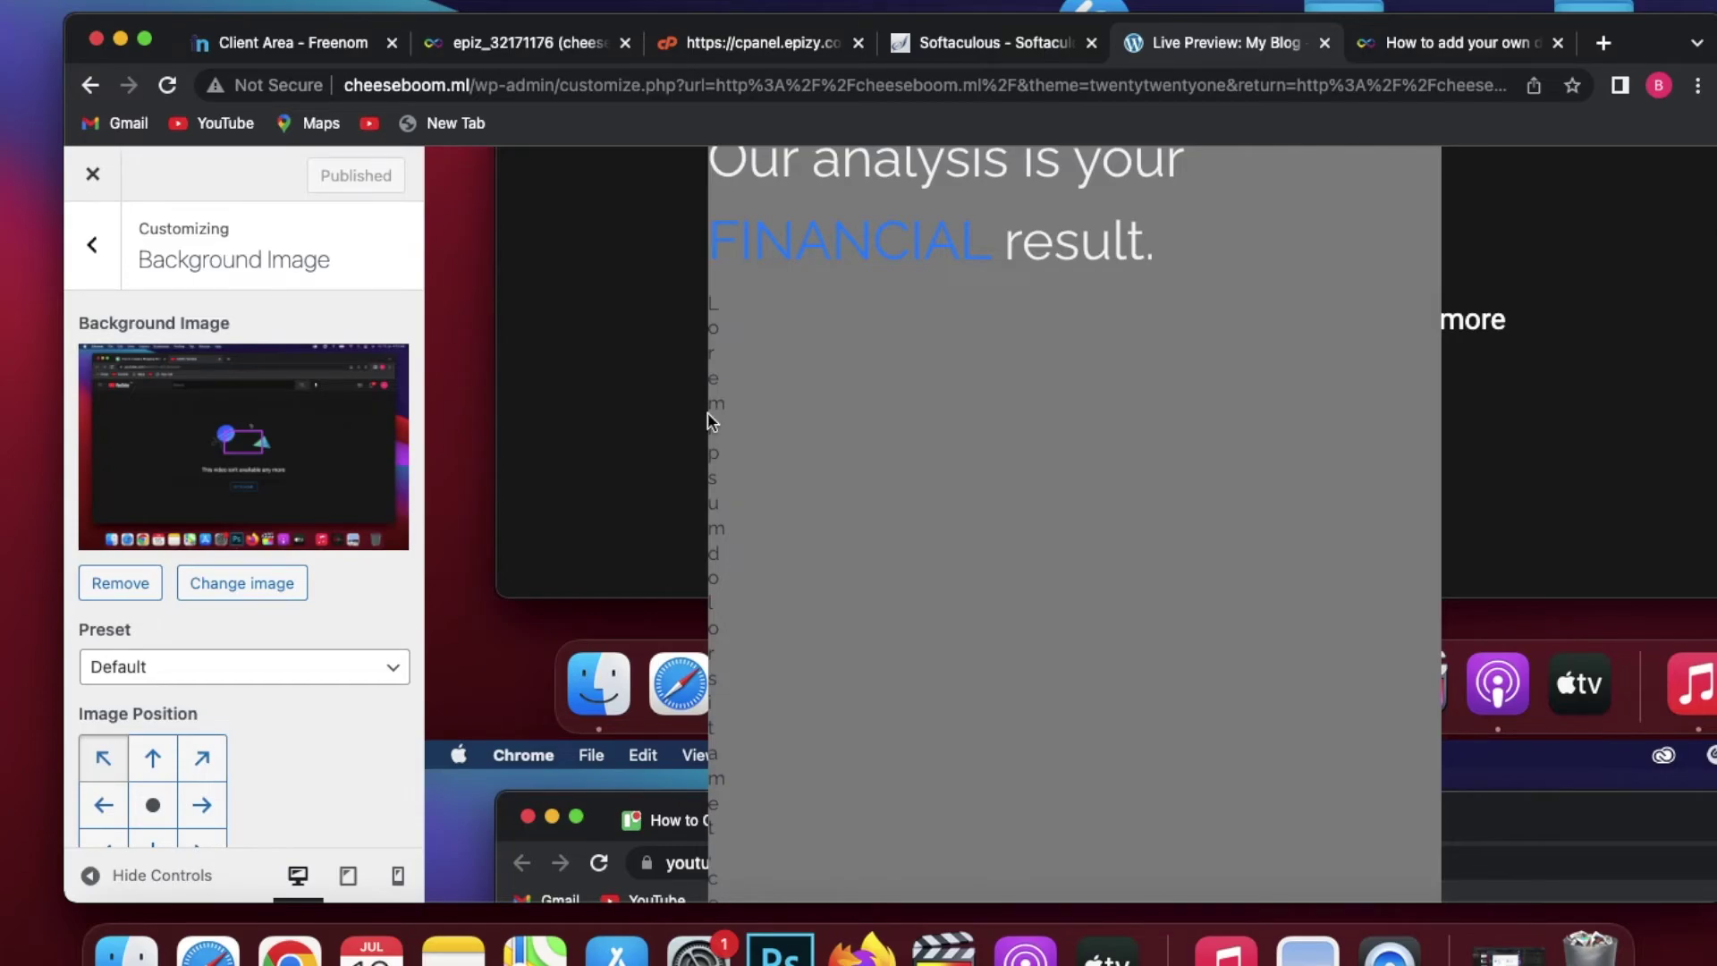
scroll(696, 421, "down", 3)
scroll(696, 420, "down", 10)
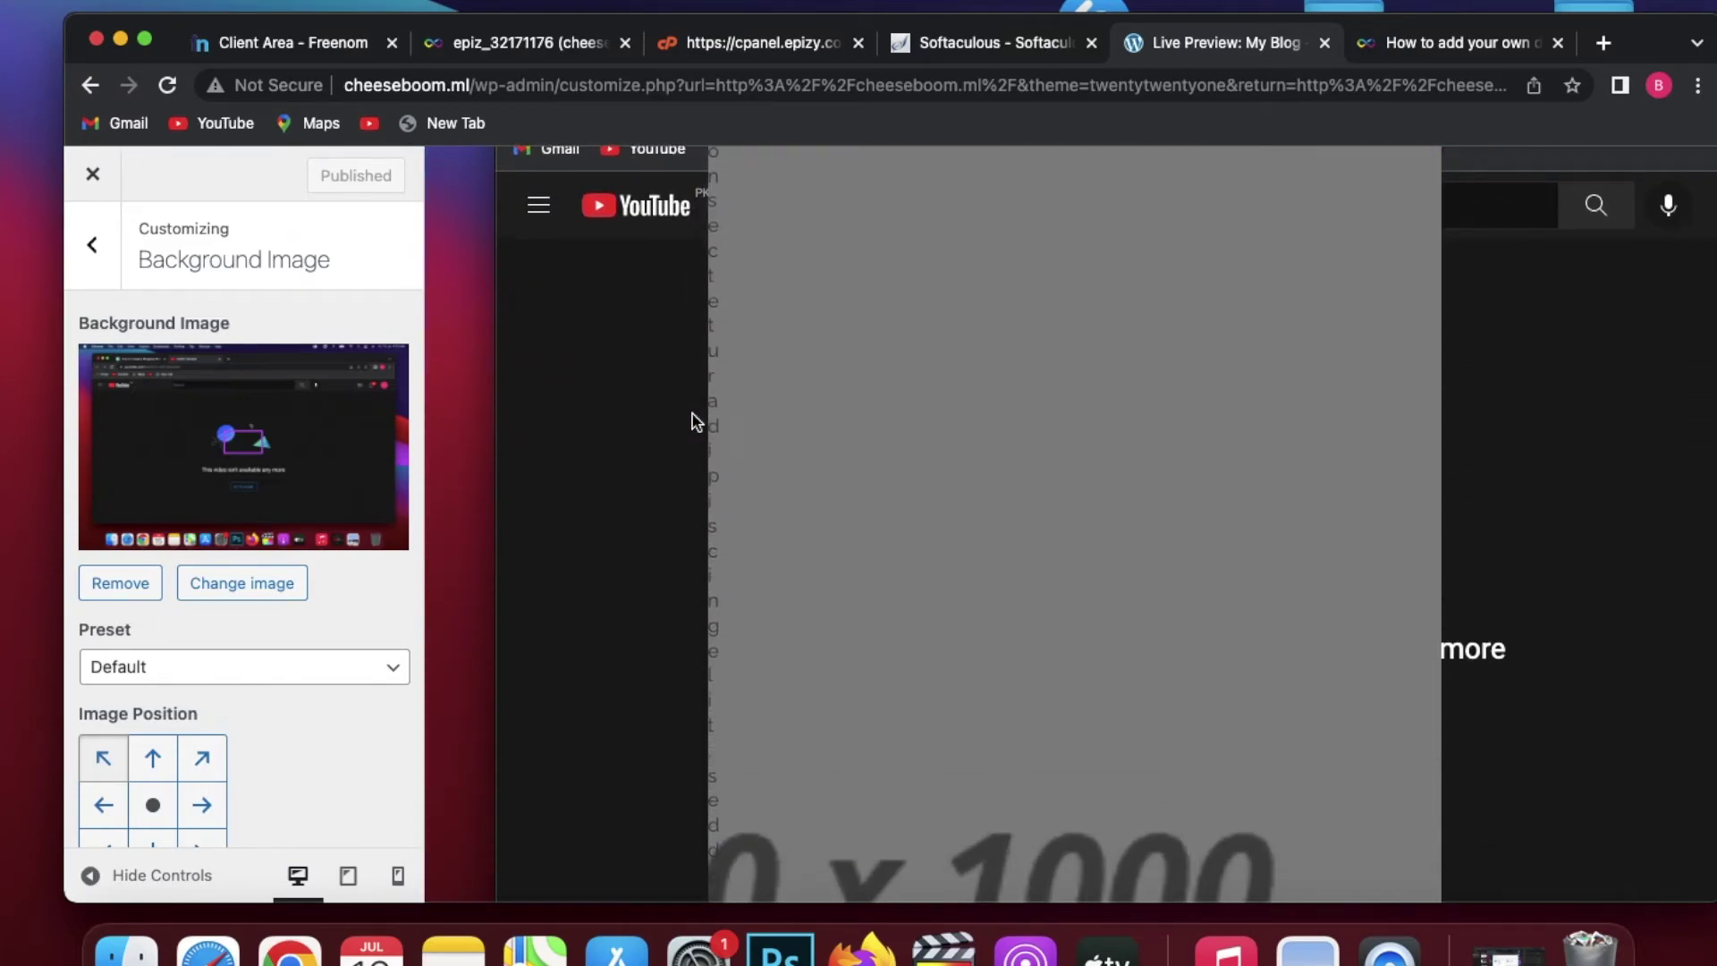
scroll(695, 420, "up", 8)
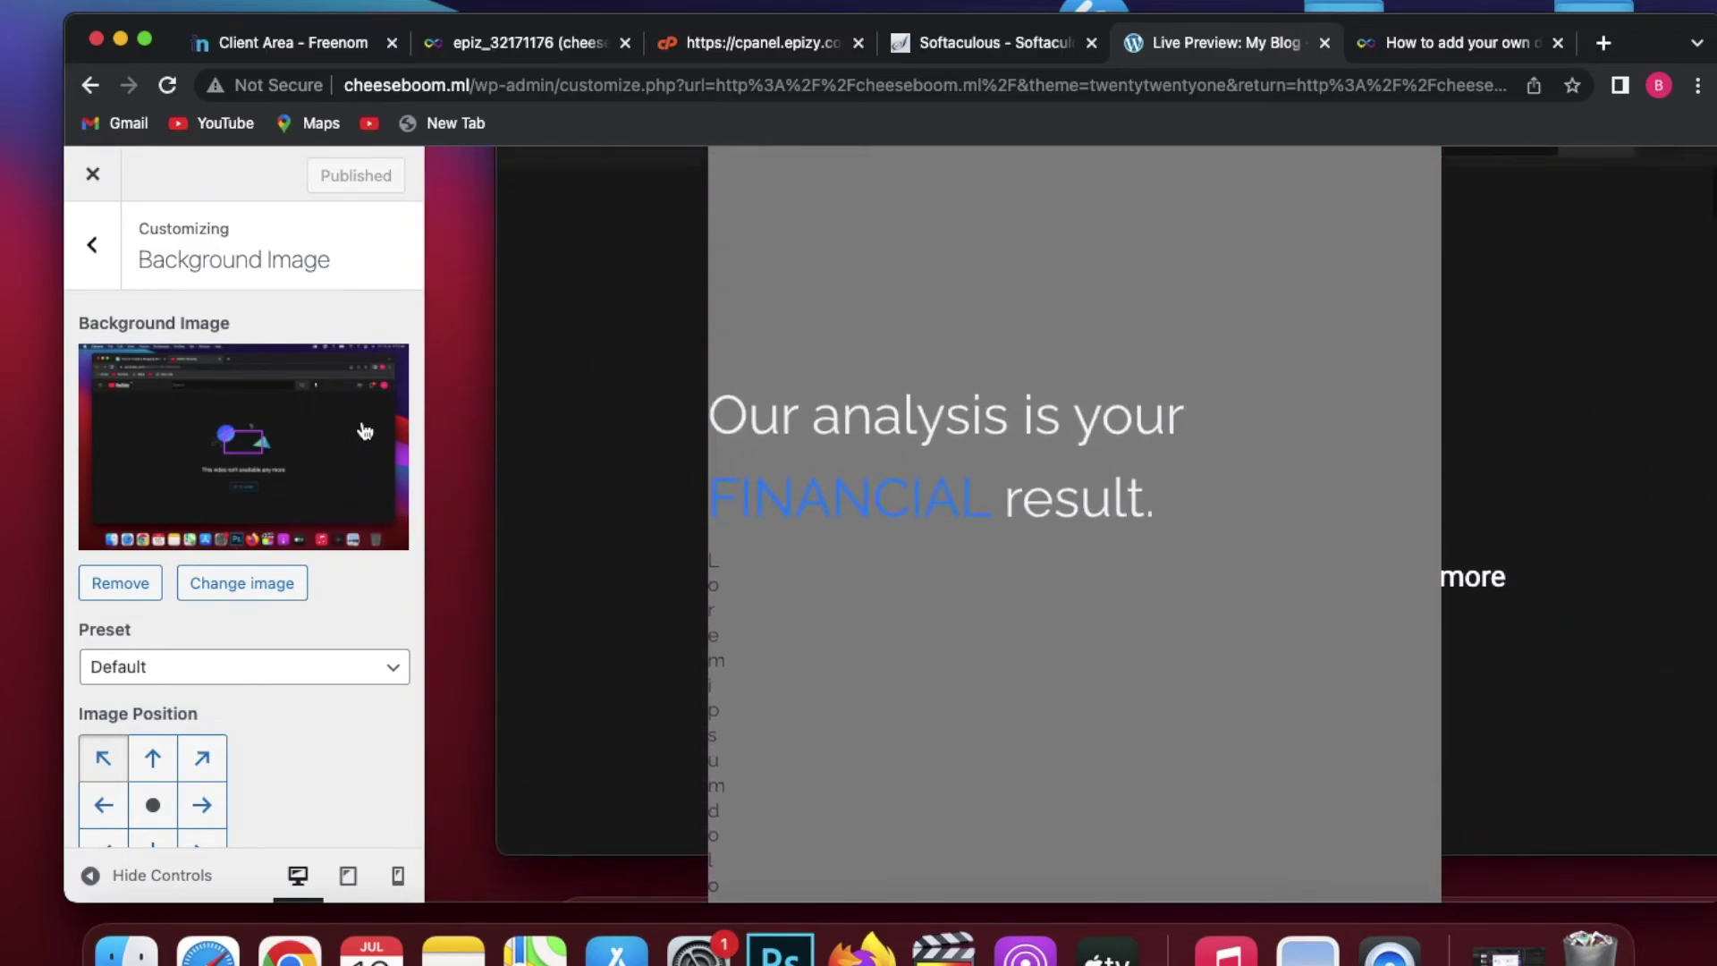
Step: Upload a portrait photo from the computer for the logo in the Site Identity settings
left_click(90, 244)
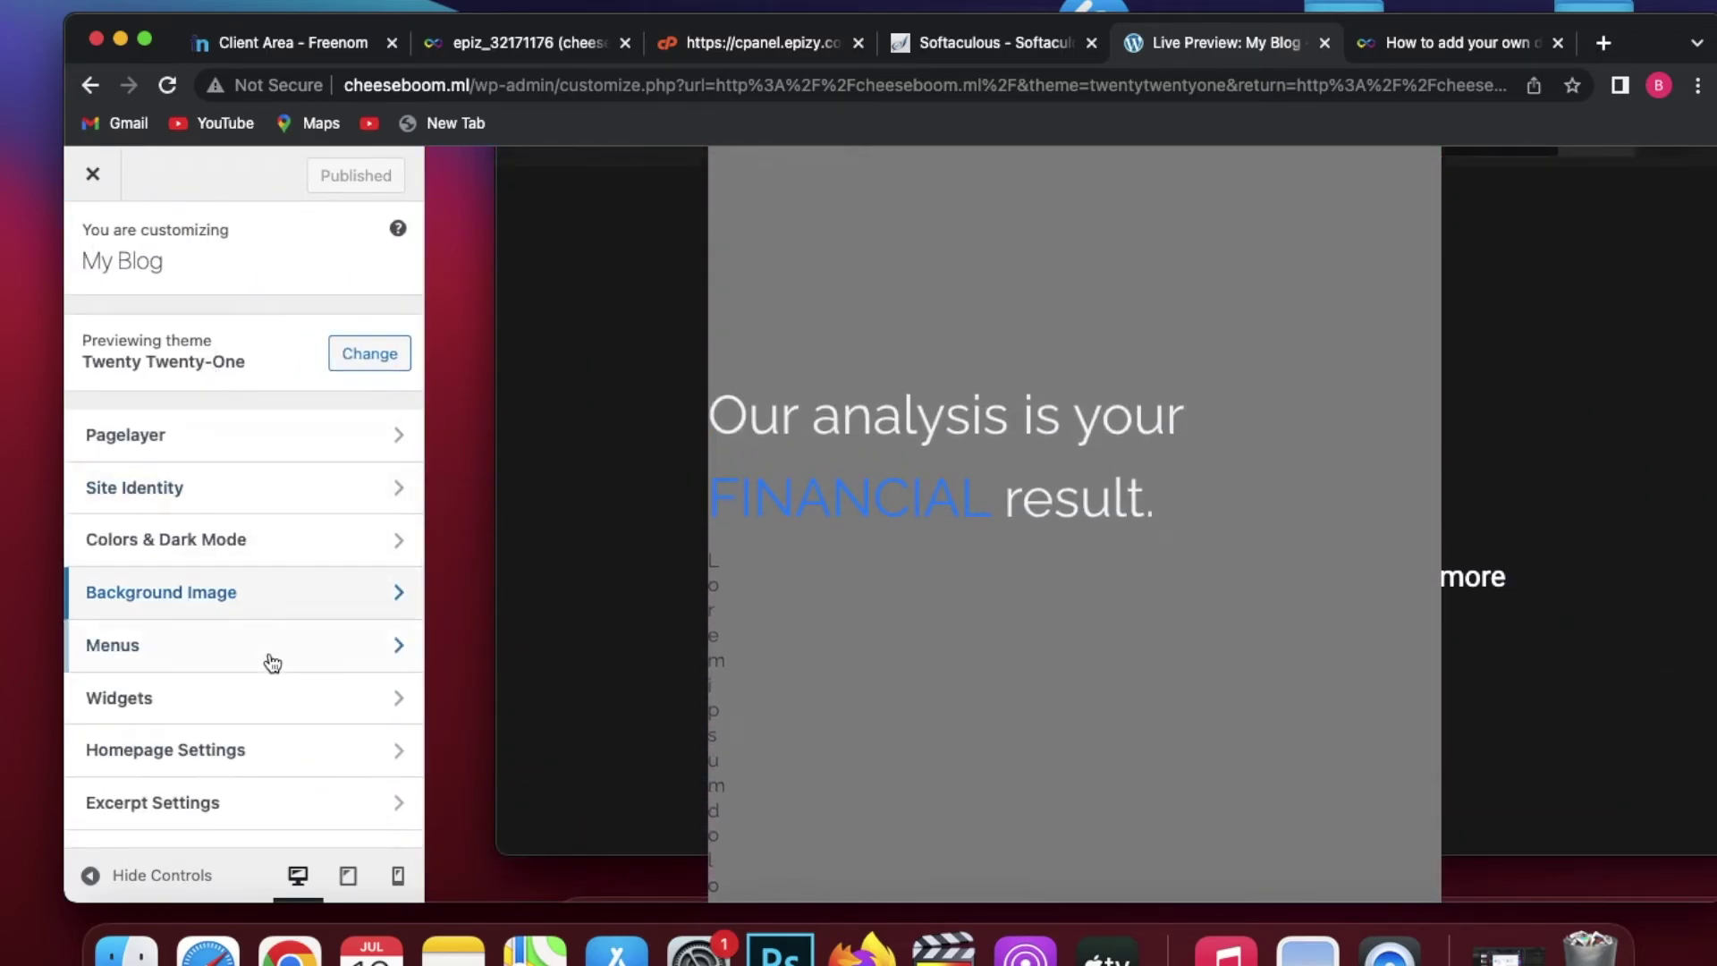
left_click(376, 488)
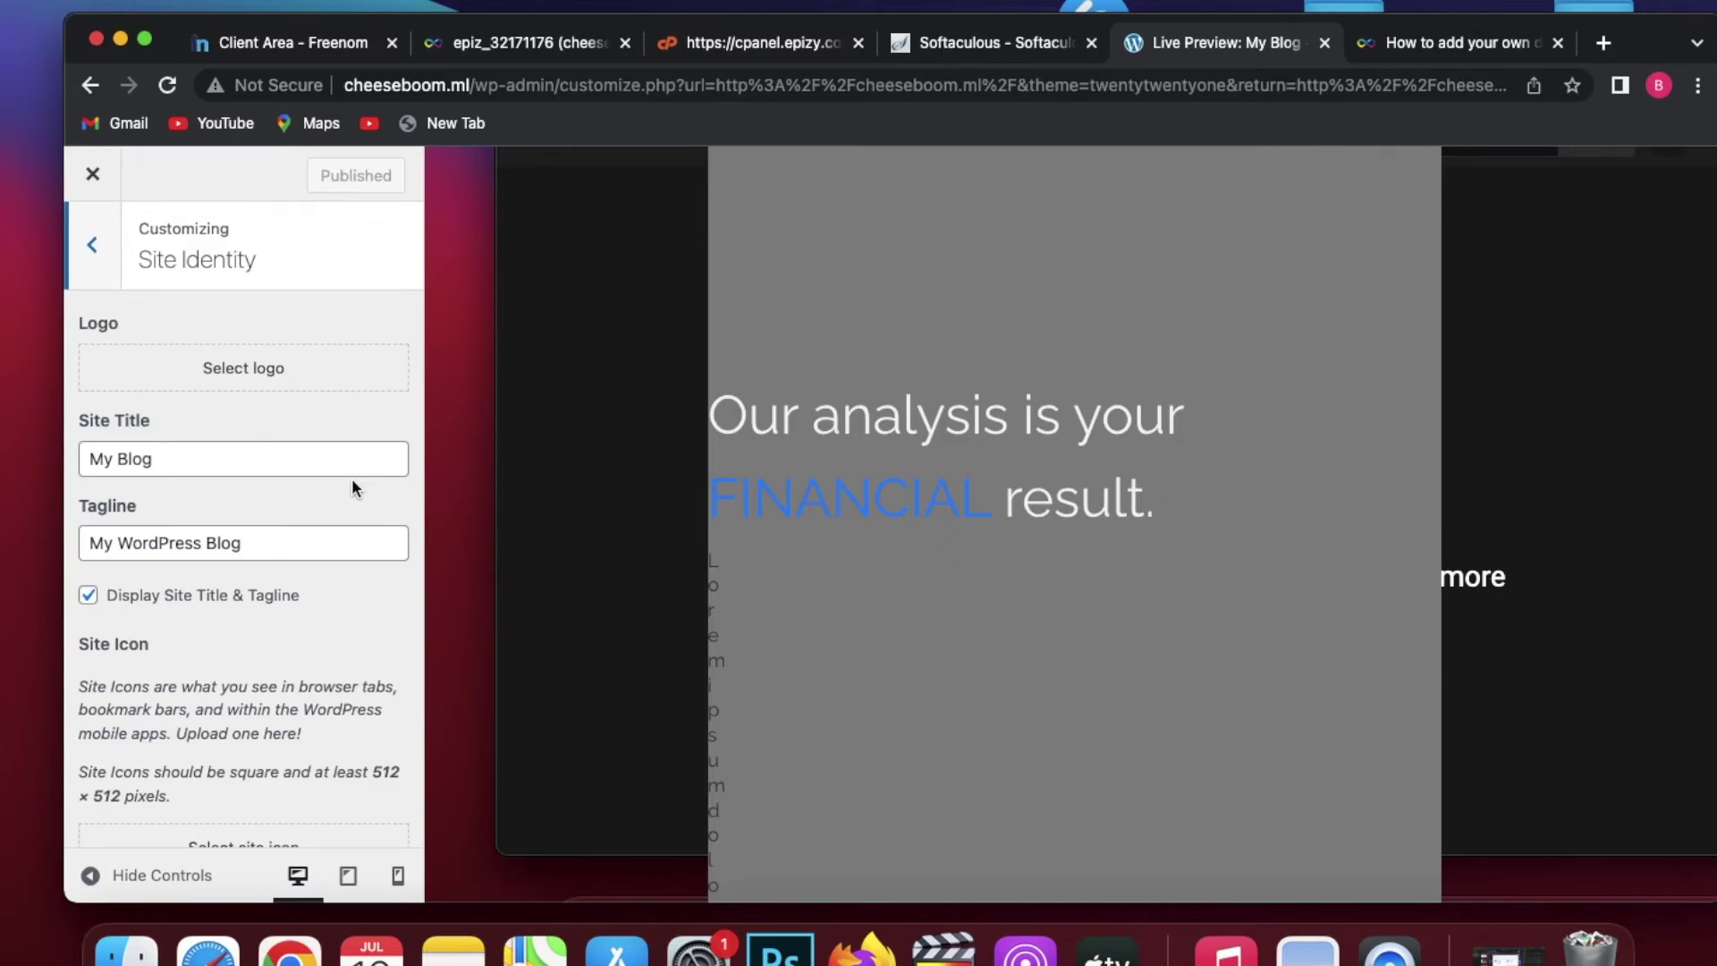
left_click(284, 382)
left_click(902, 573)
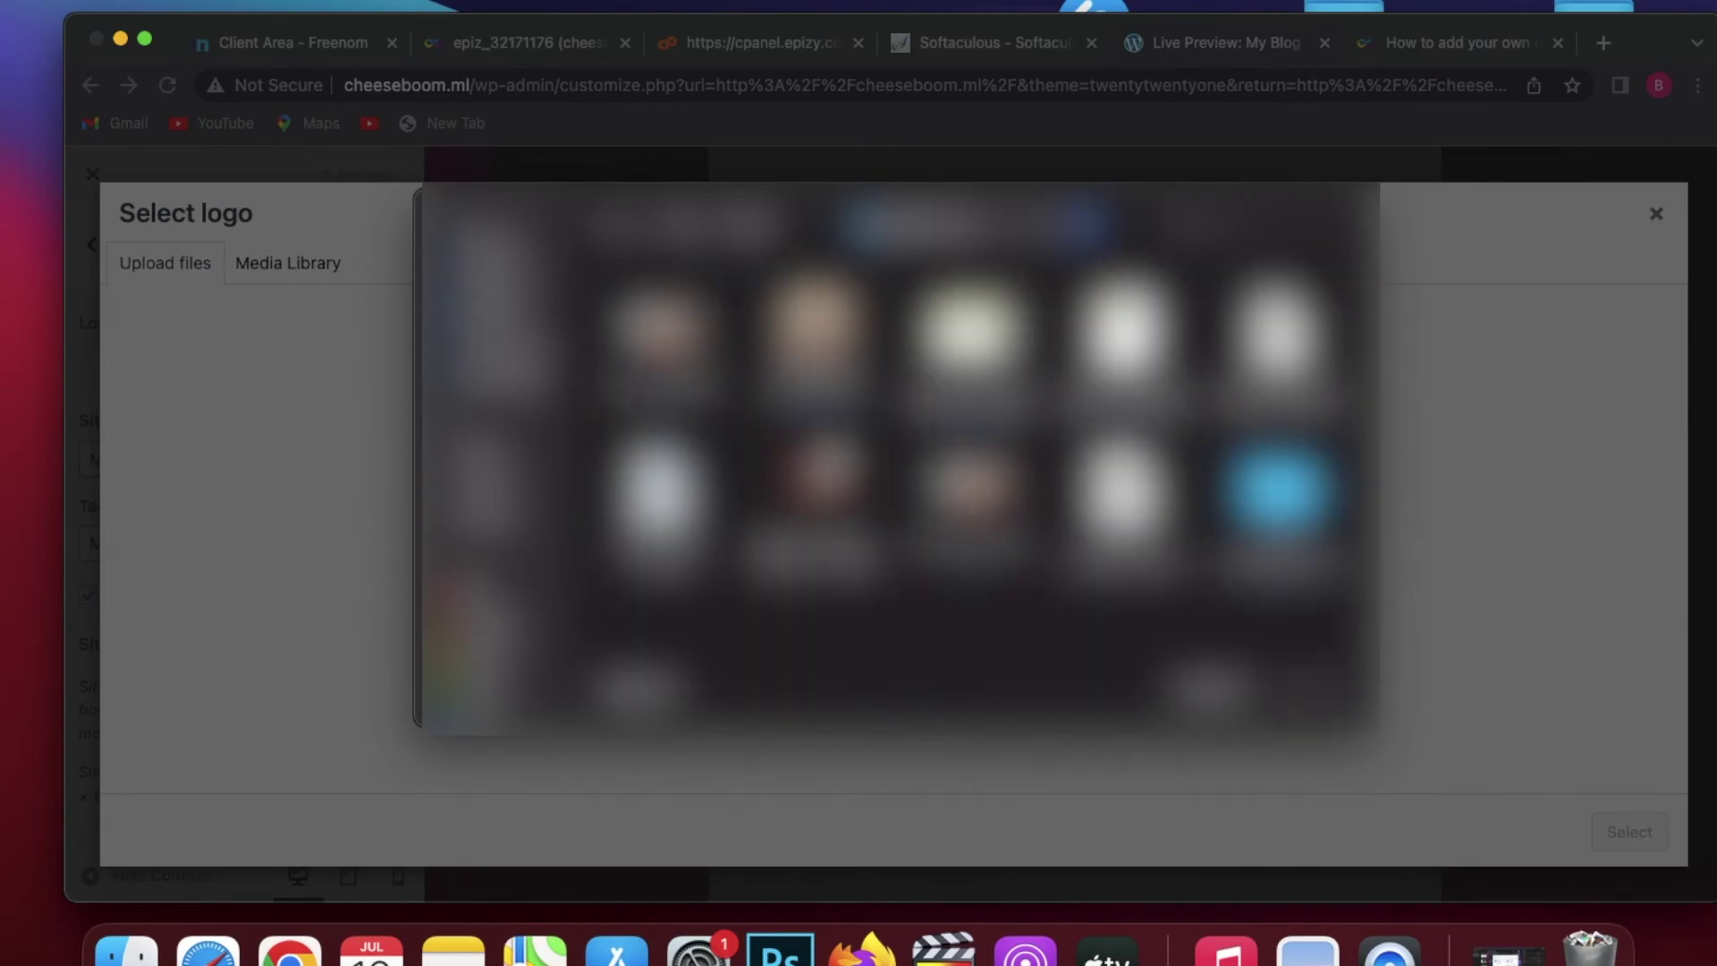
left_click(813, 335)
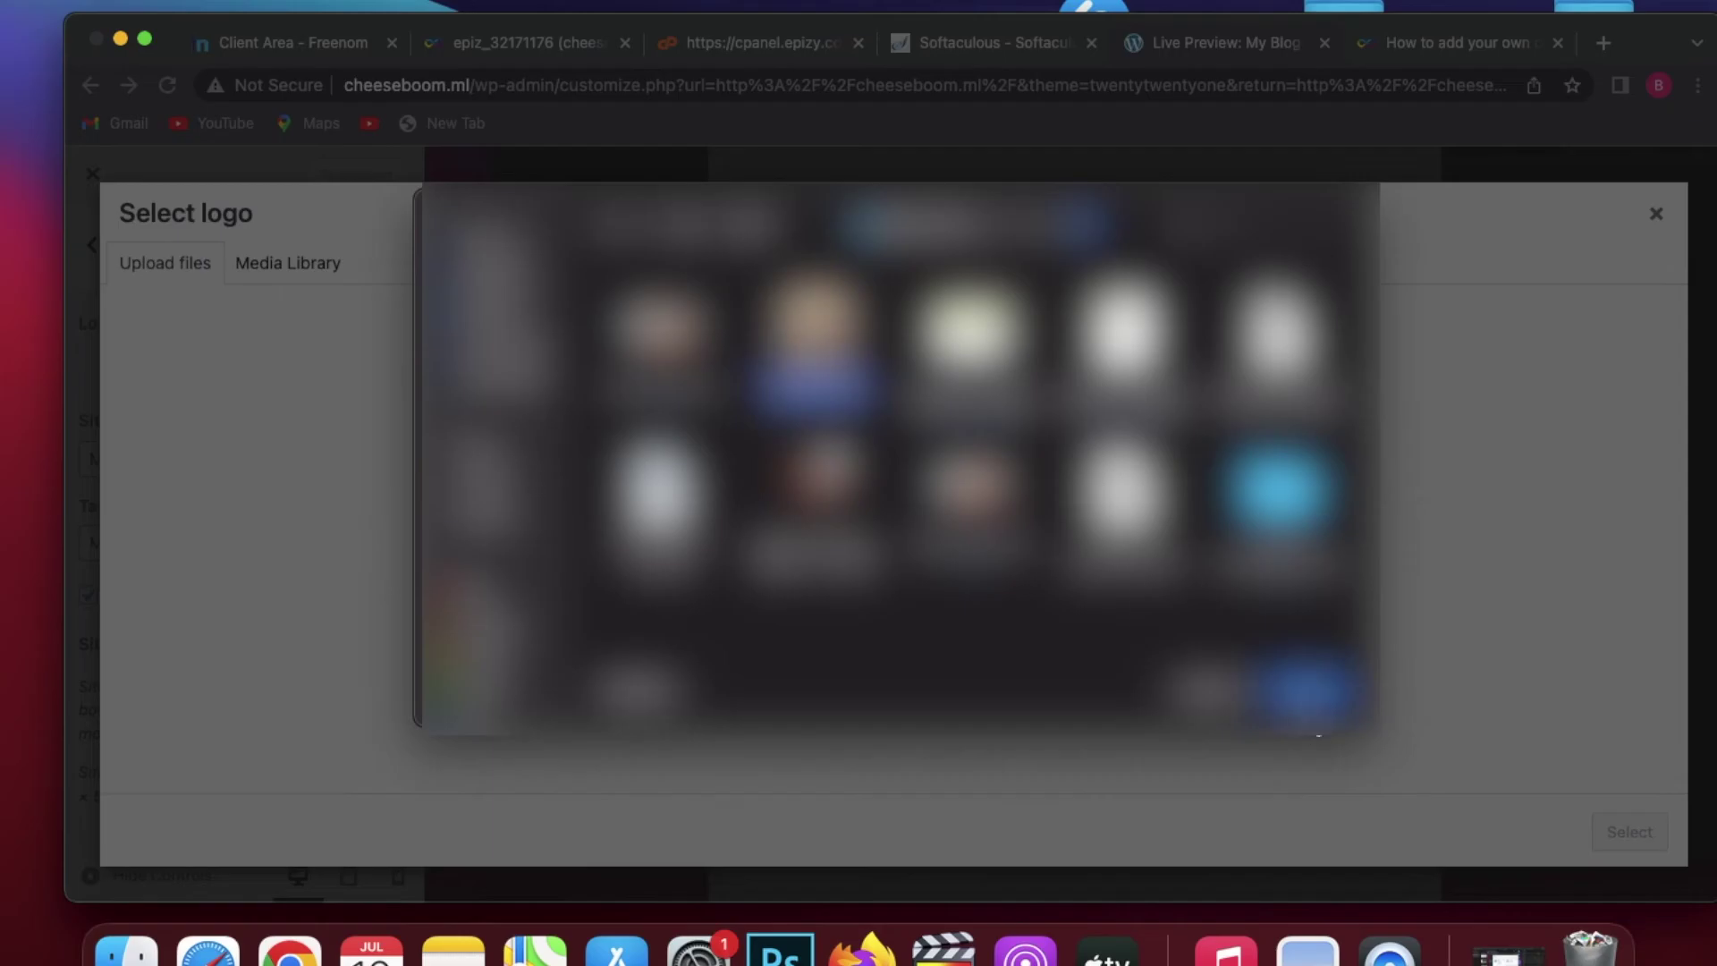
left_click(1301, 688)
Step: Set the uploaded logo photo's title to Myself in its attachment details
type("B")
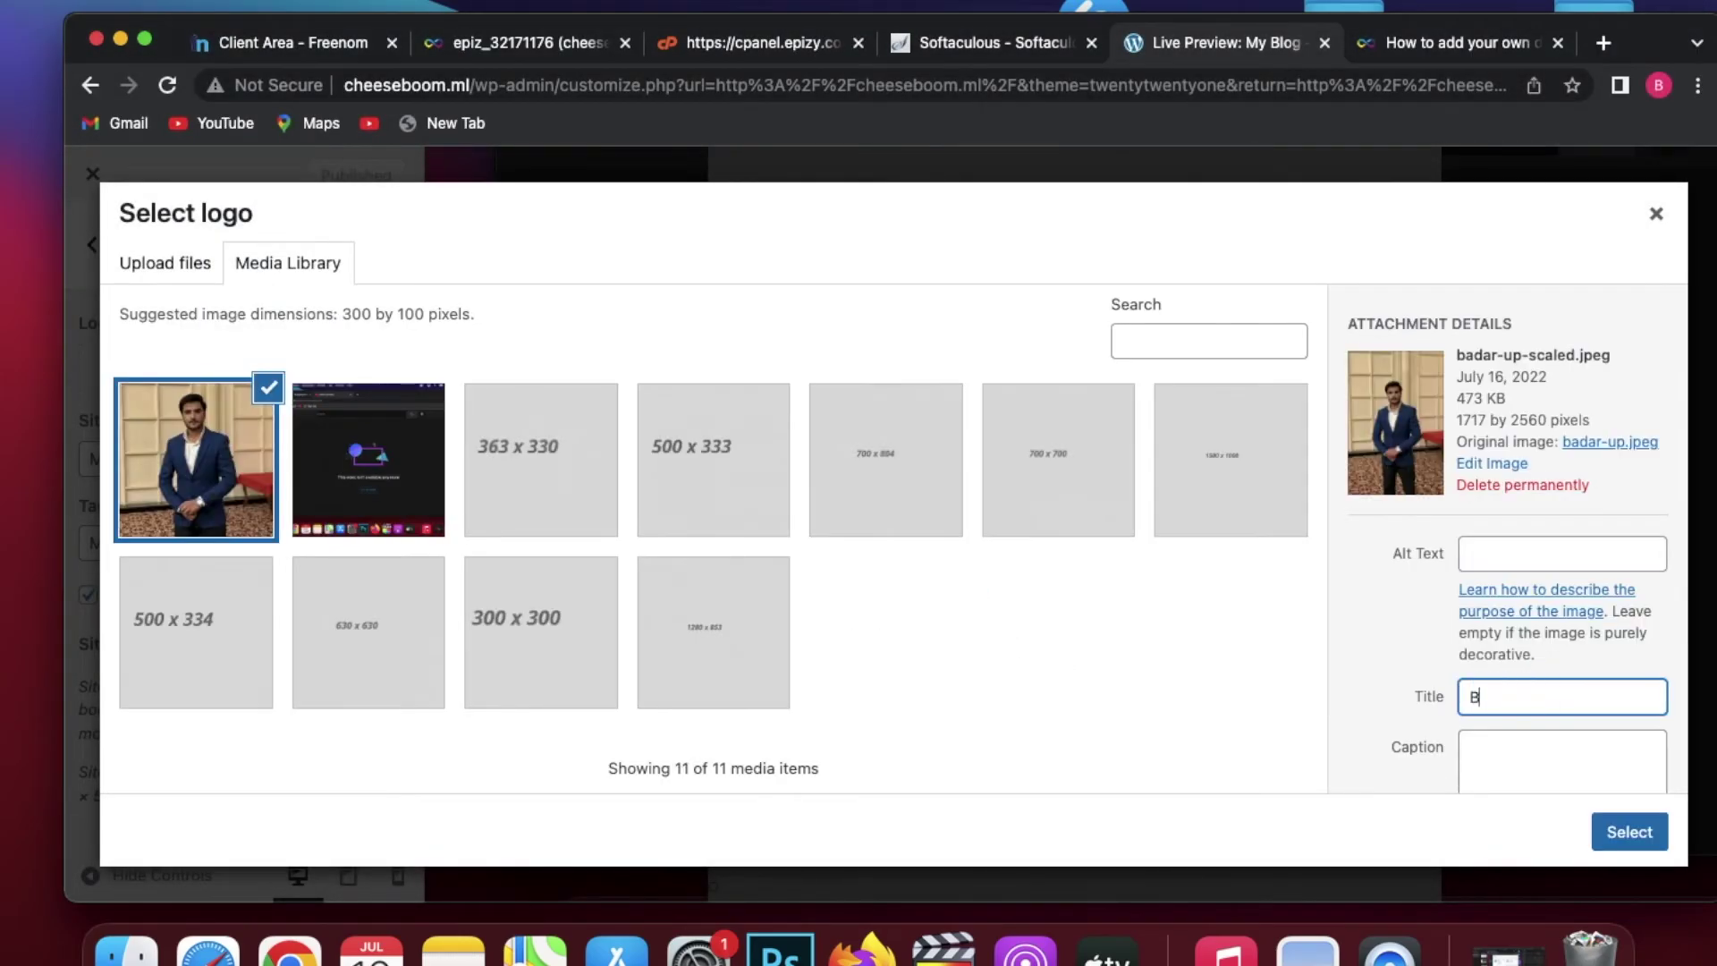
type("ada")
key("BackSpace")
key("BackSpace")
key("BackSpace")
key("BackSpace")
type("Myself")
key("Tab")
left_click(1497, 654)
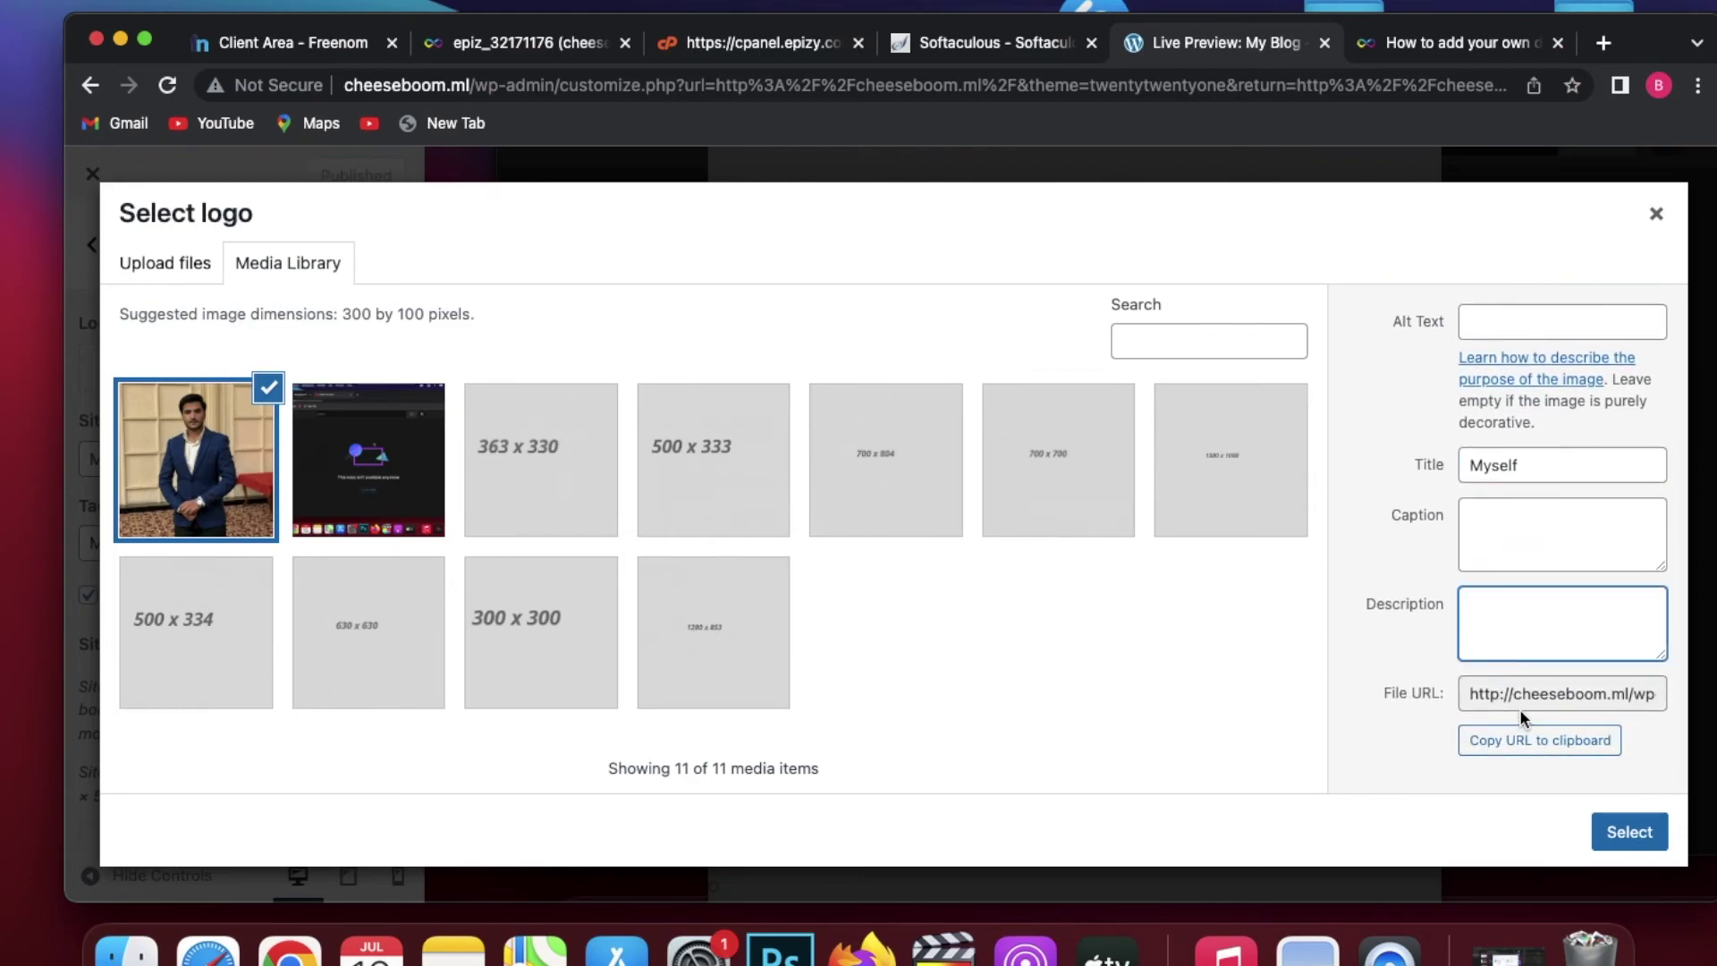
Step: Use the selected portrait photo as the site logo without cropping and check the page preview
left_click(1618, 831)
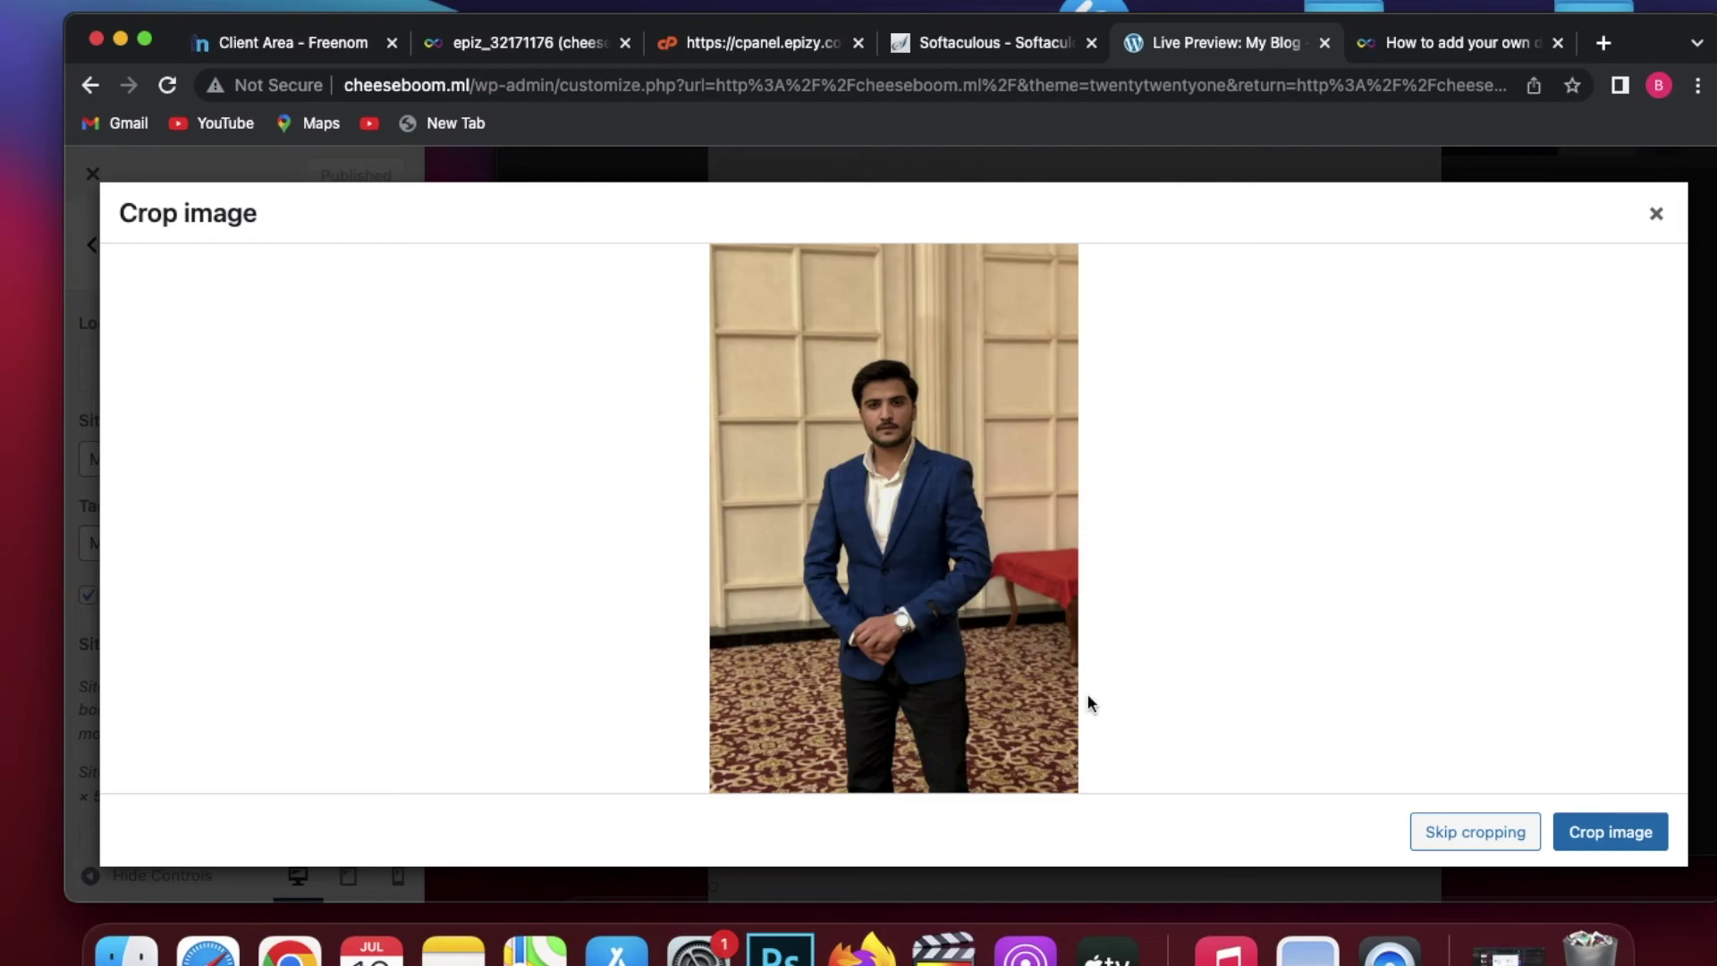
left_click(1476, 832)
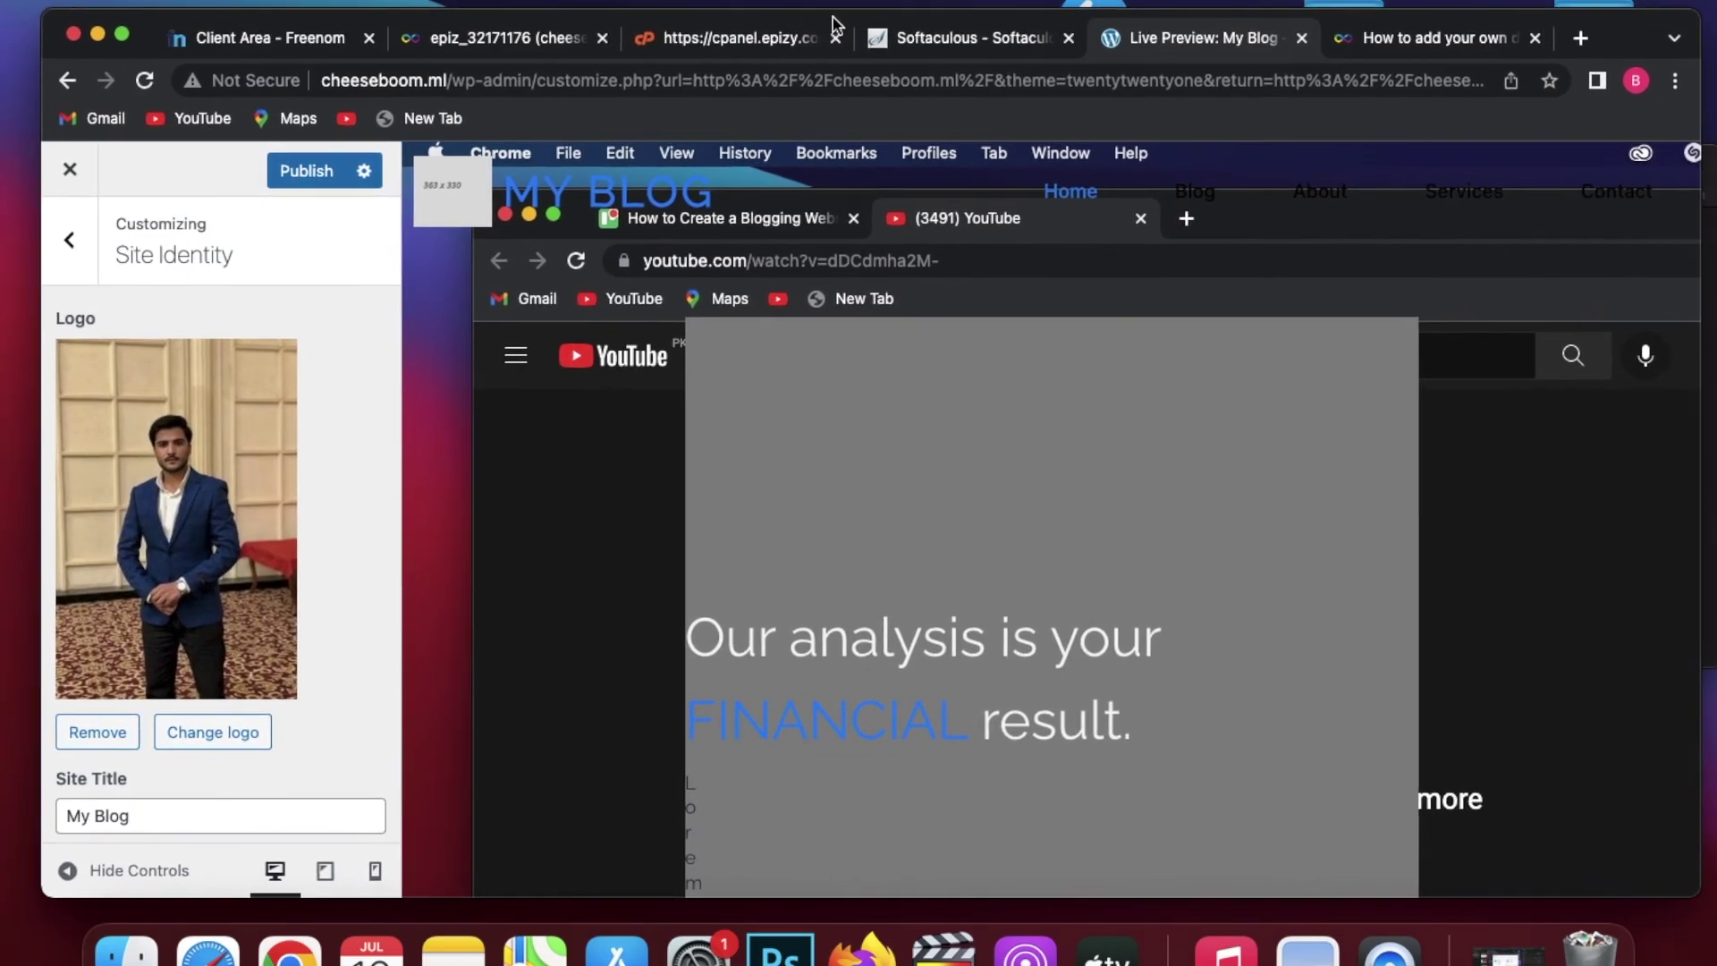
scroll(972, 437, "down", 10)
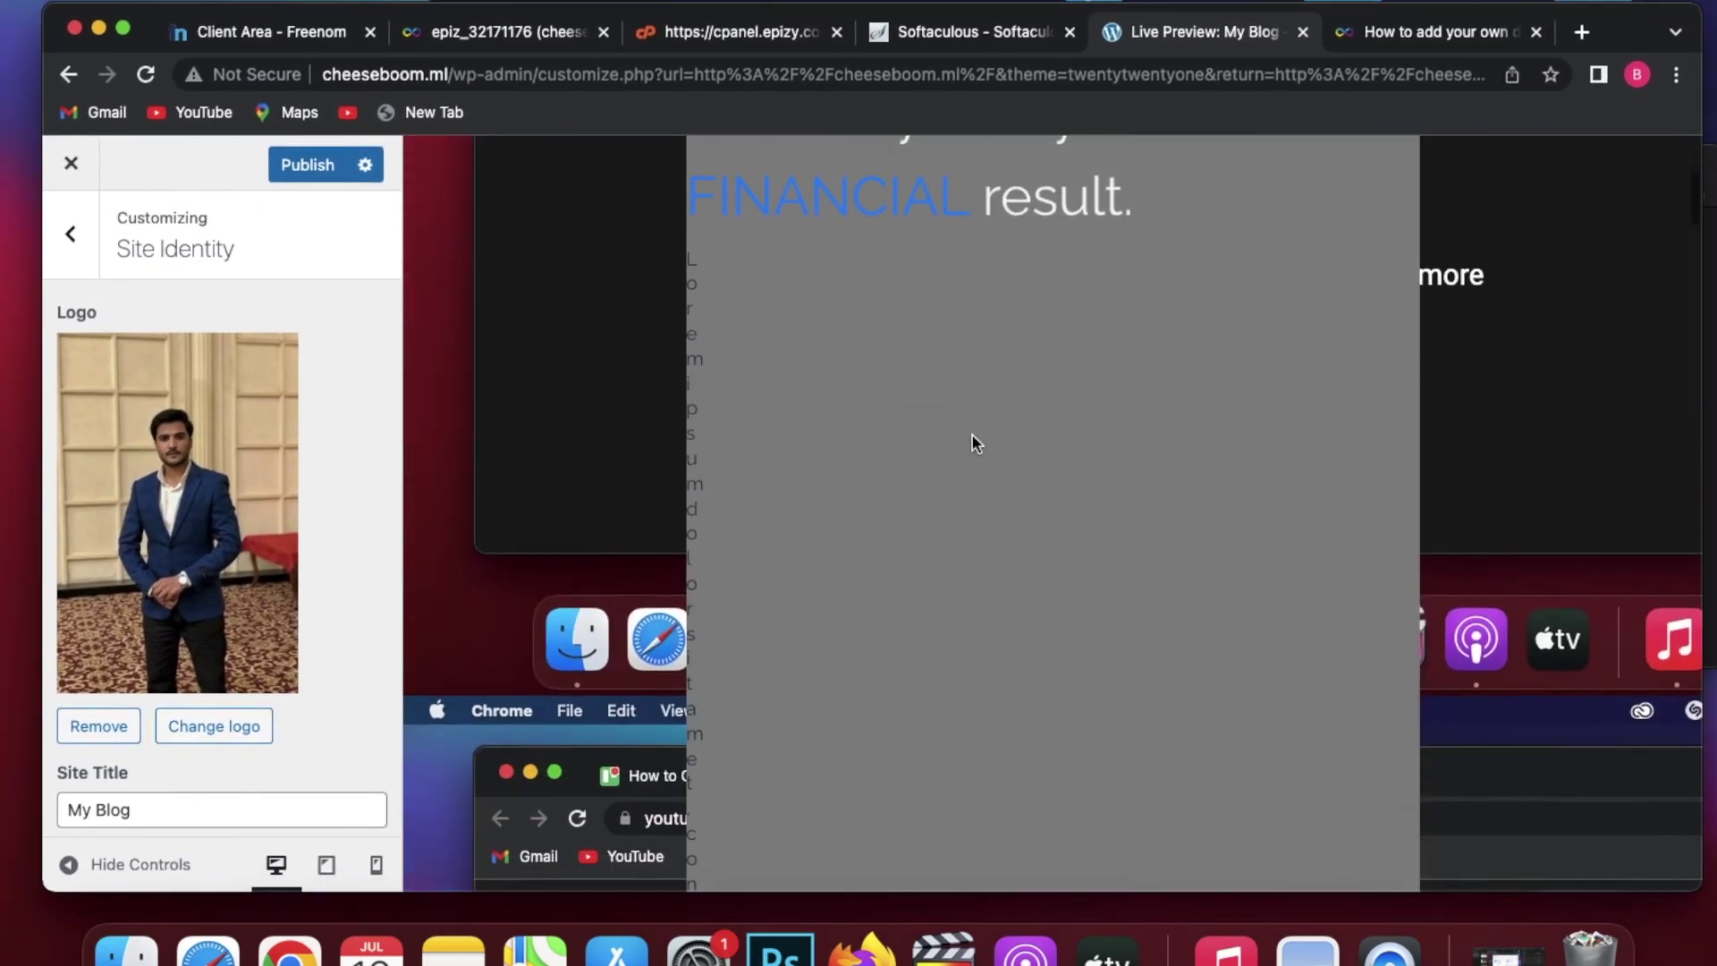
scroll(973, 442, "down", 5)
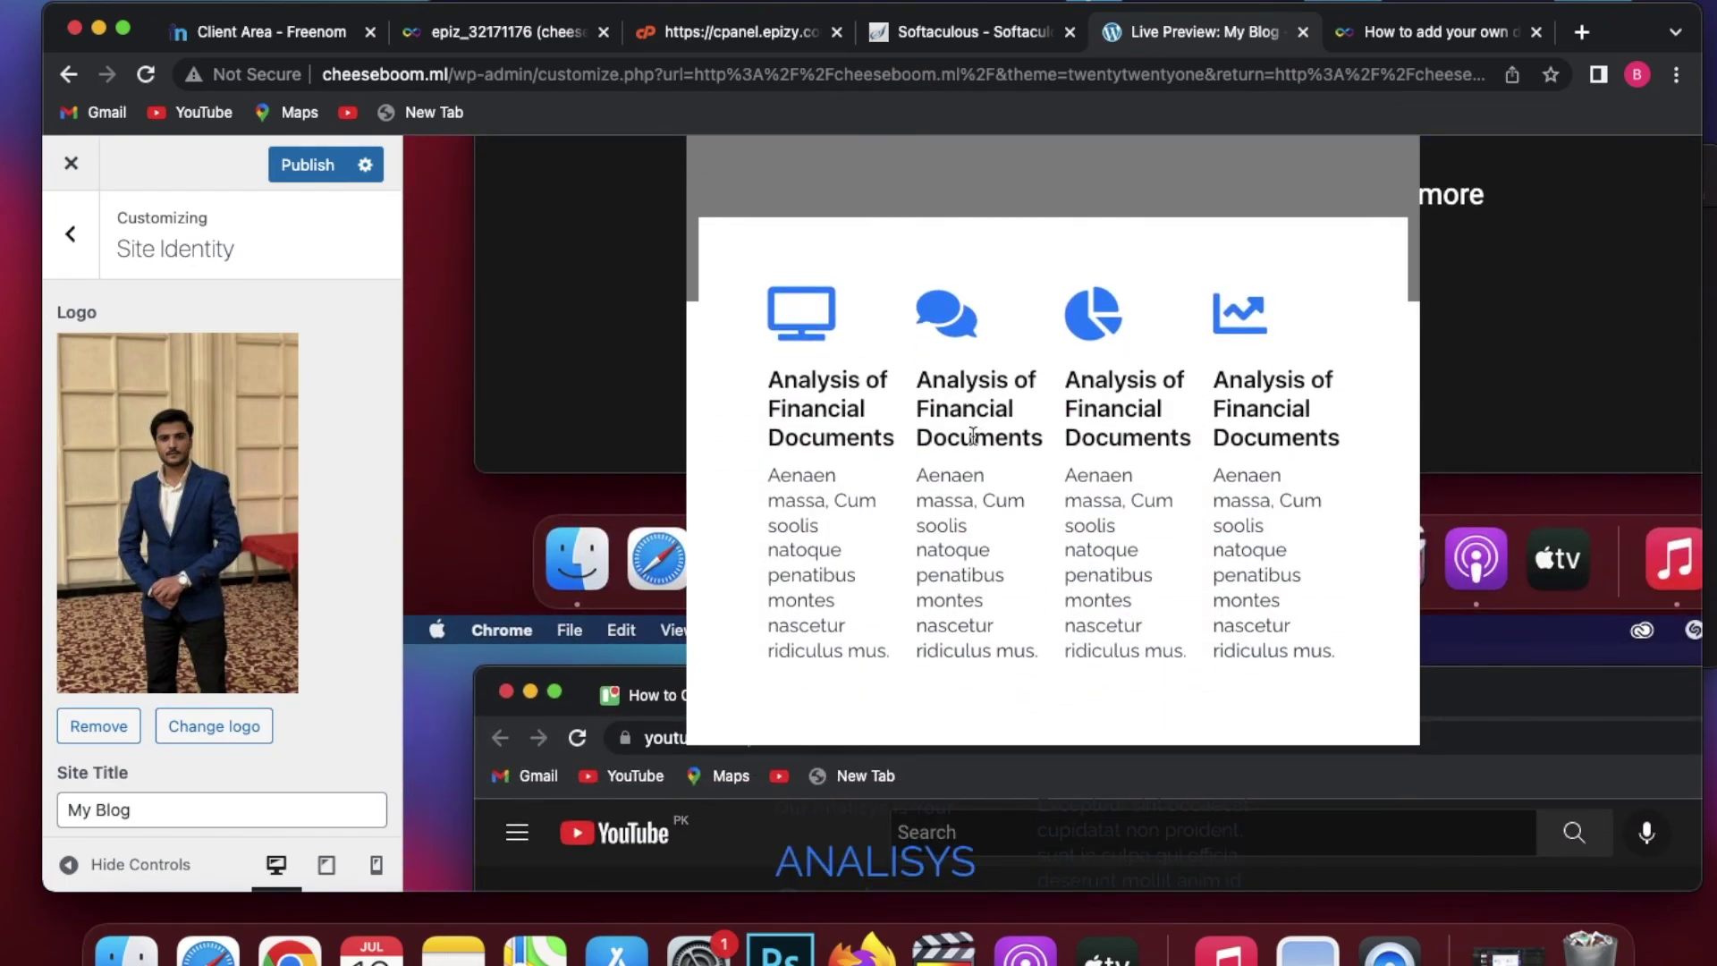
scroll(973, 436, "up", 12)
scroll(973, 436, "up", 3)
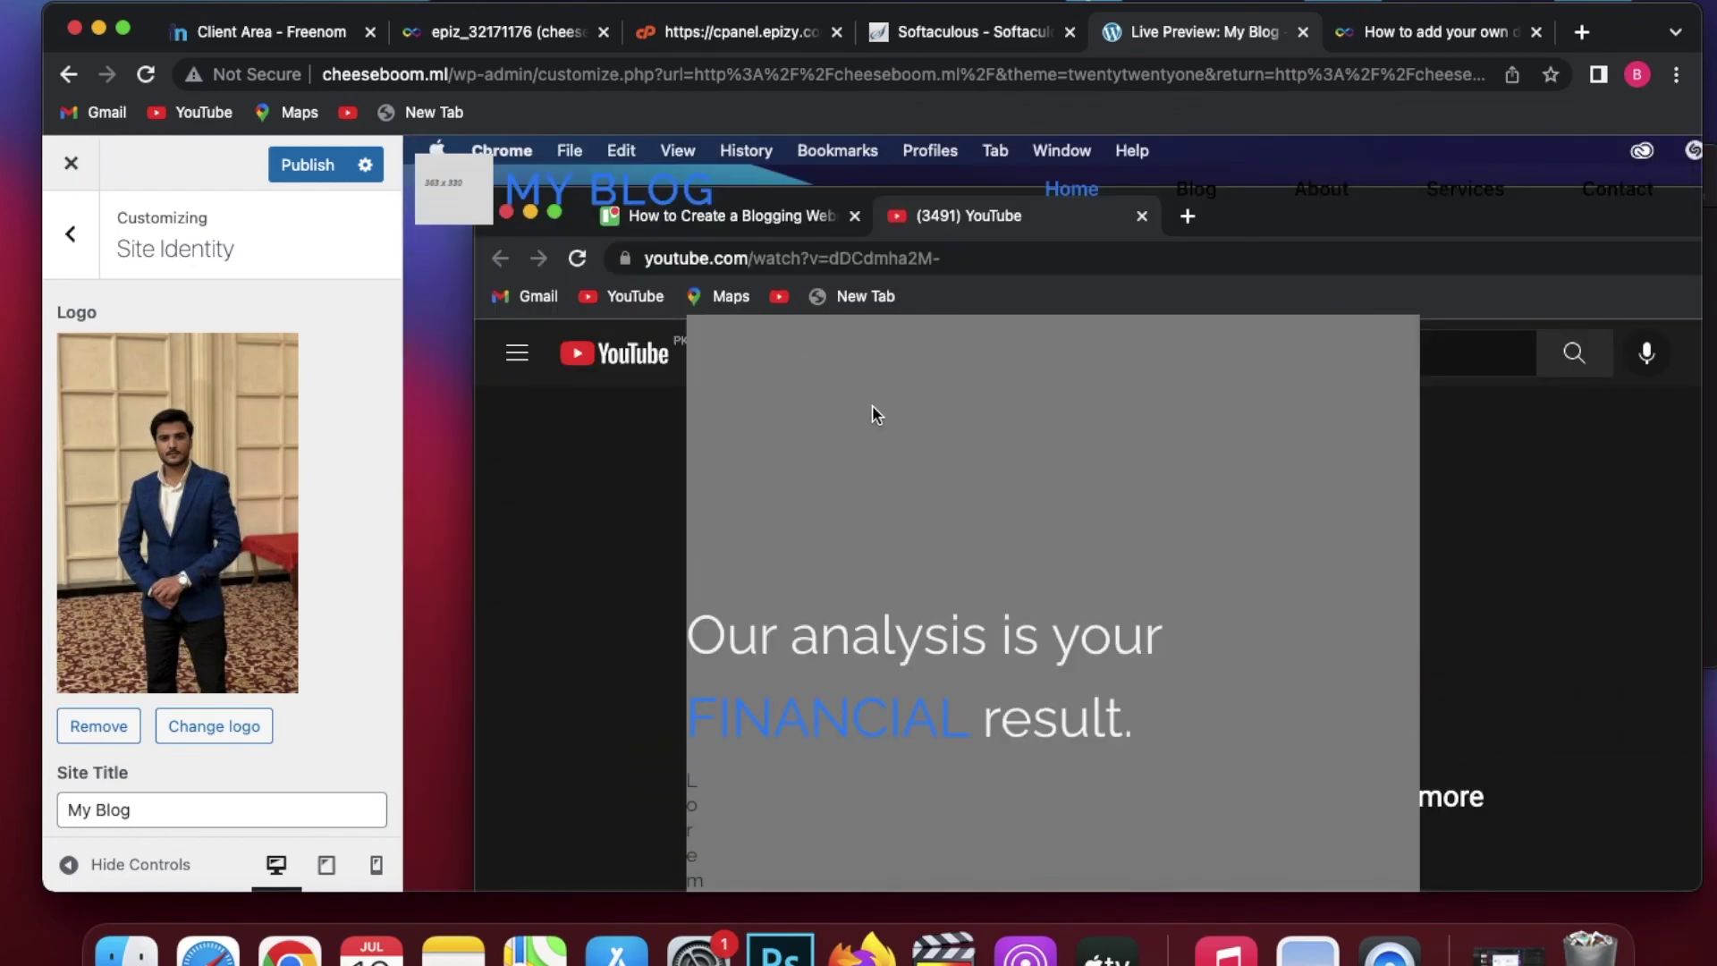